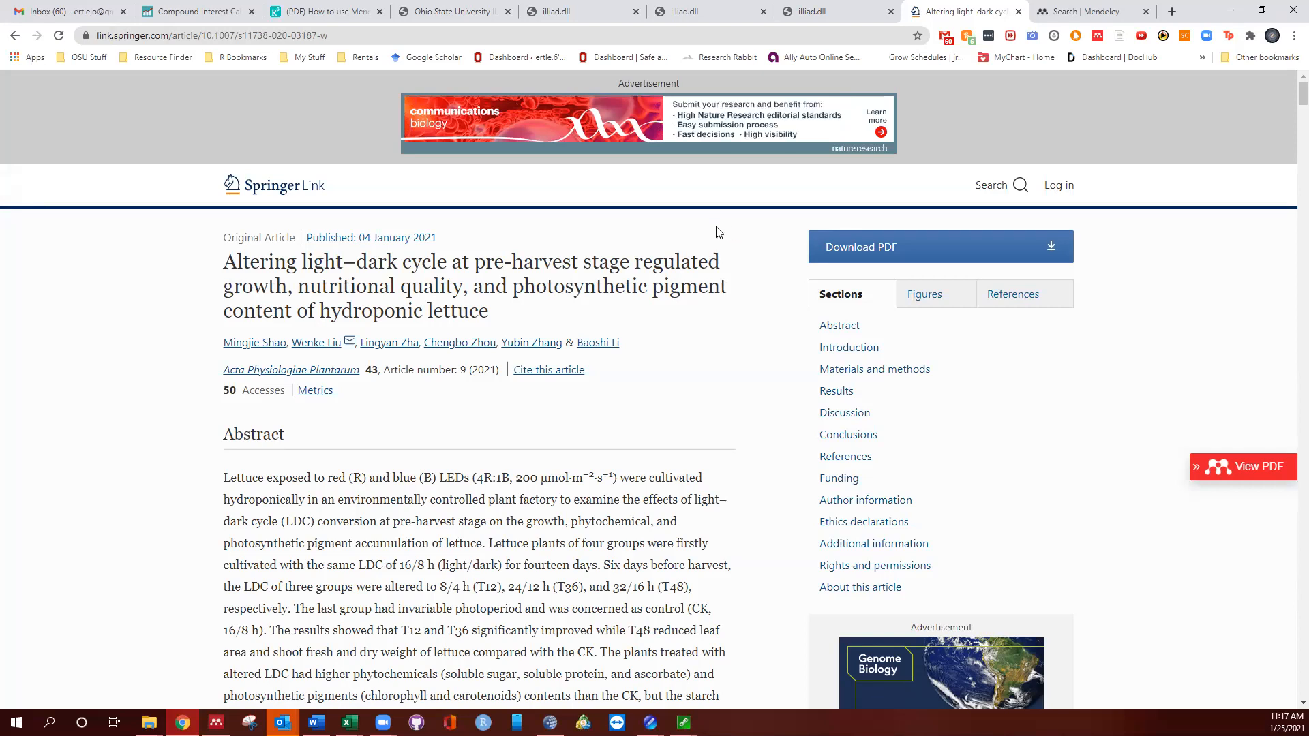
Step: View the reference library on the Mendeley website, and return to the SpringerLink article about hydroponic lettuce
left_click(1072, 15)
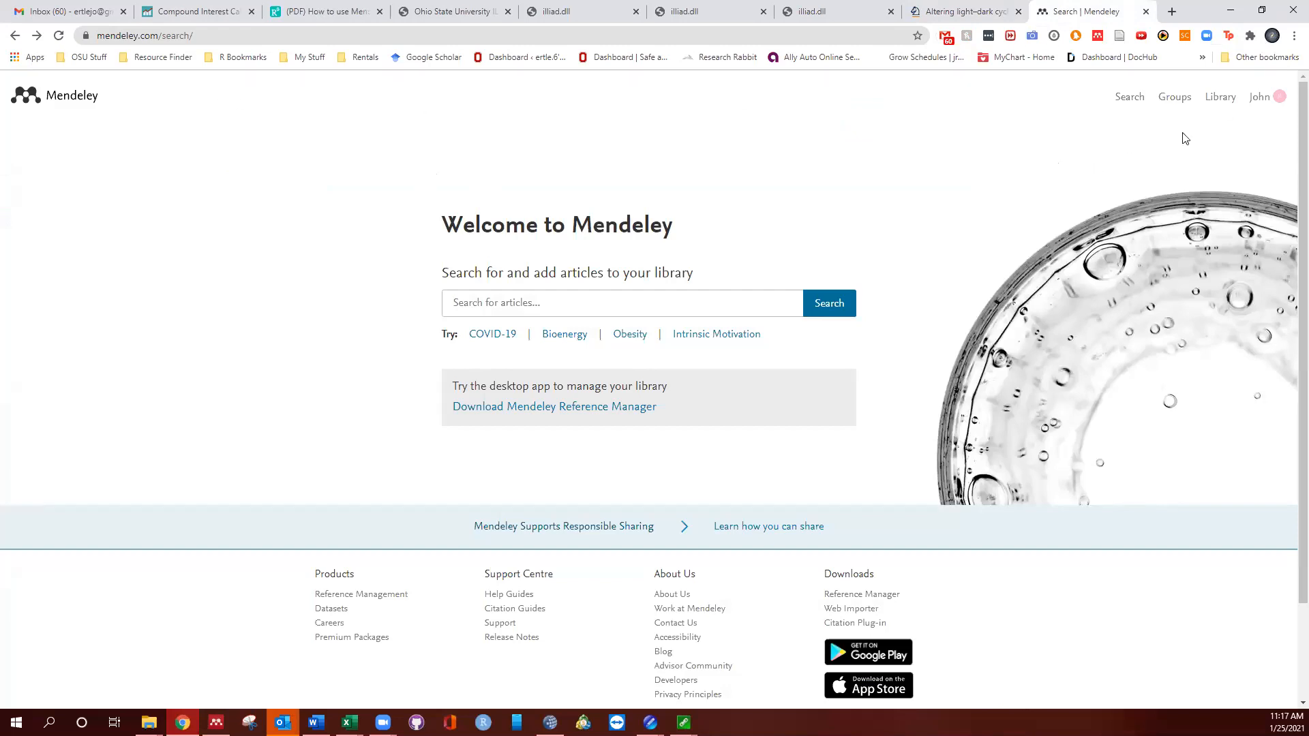
left_click(1219, 109)
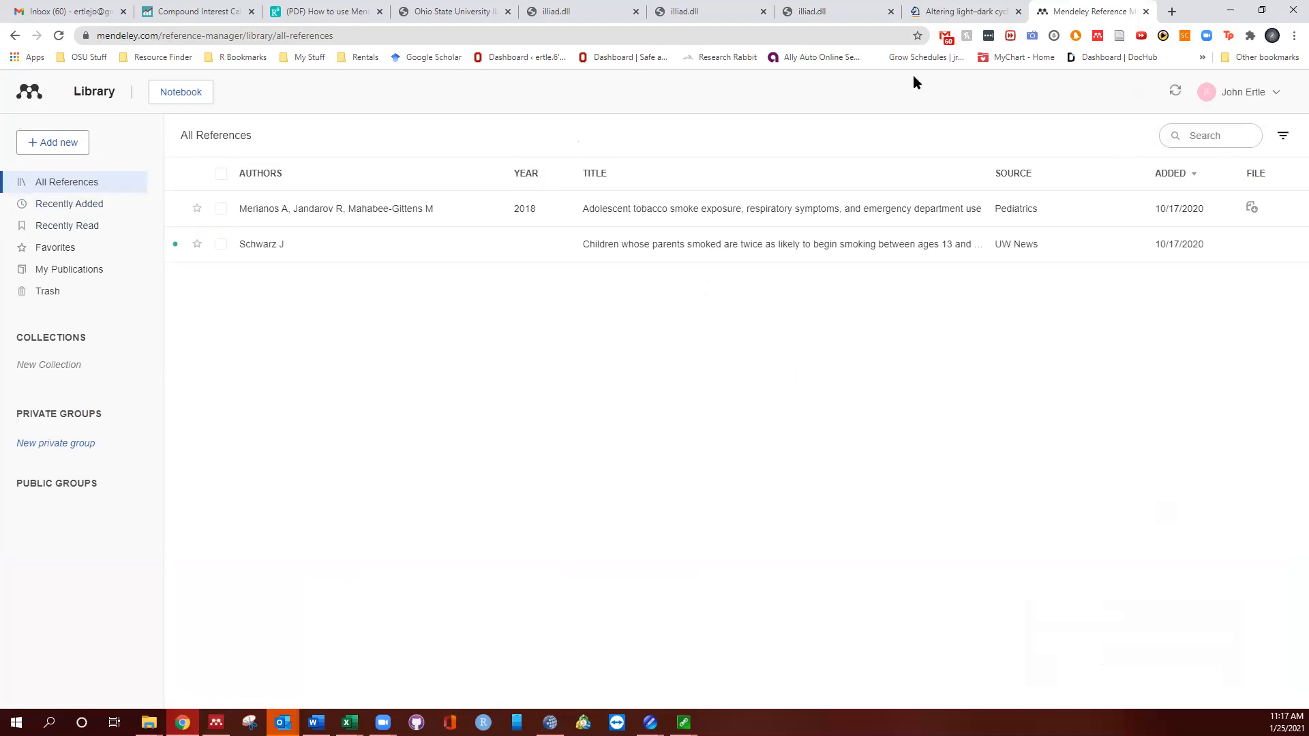
left_click(959, 22)
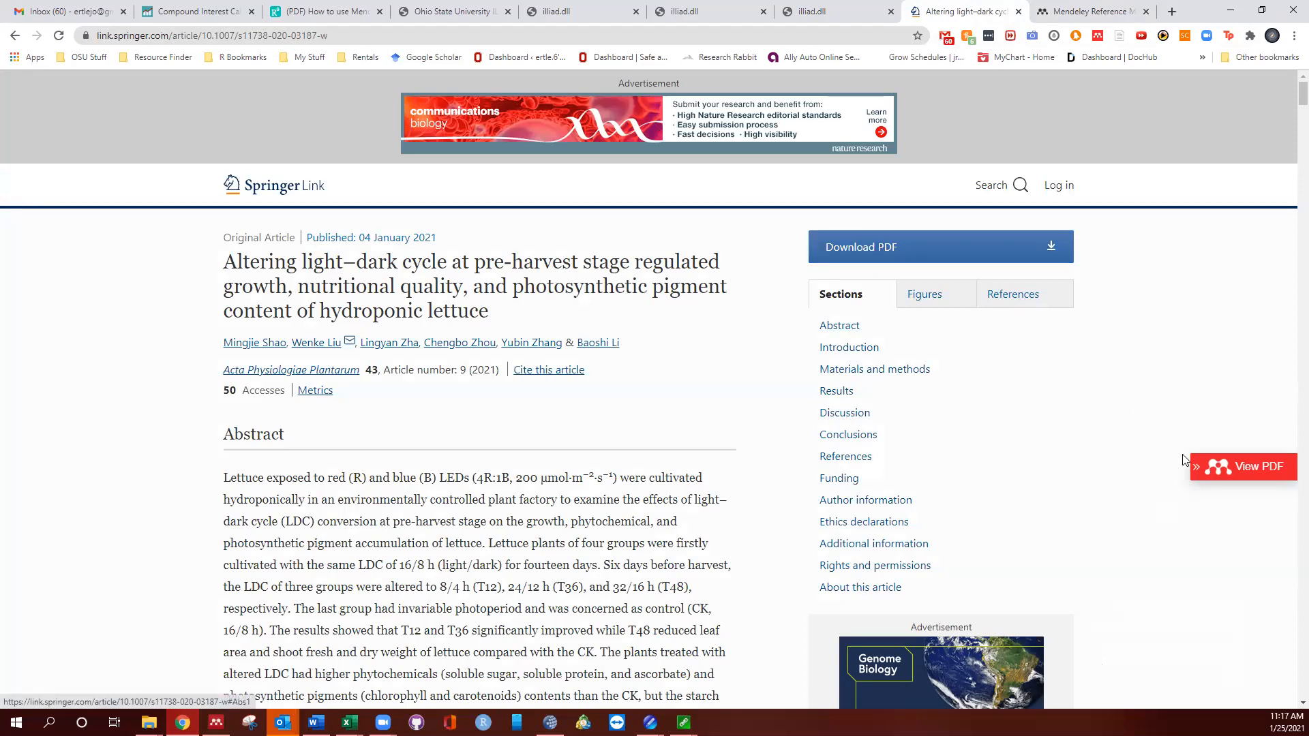
Step: Open the article's PDF in the Mendeley Web Importer reader, skim its pages and add it to Mendeley
right_click(1215, 466)
left_click(1218, 475)
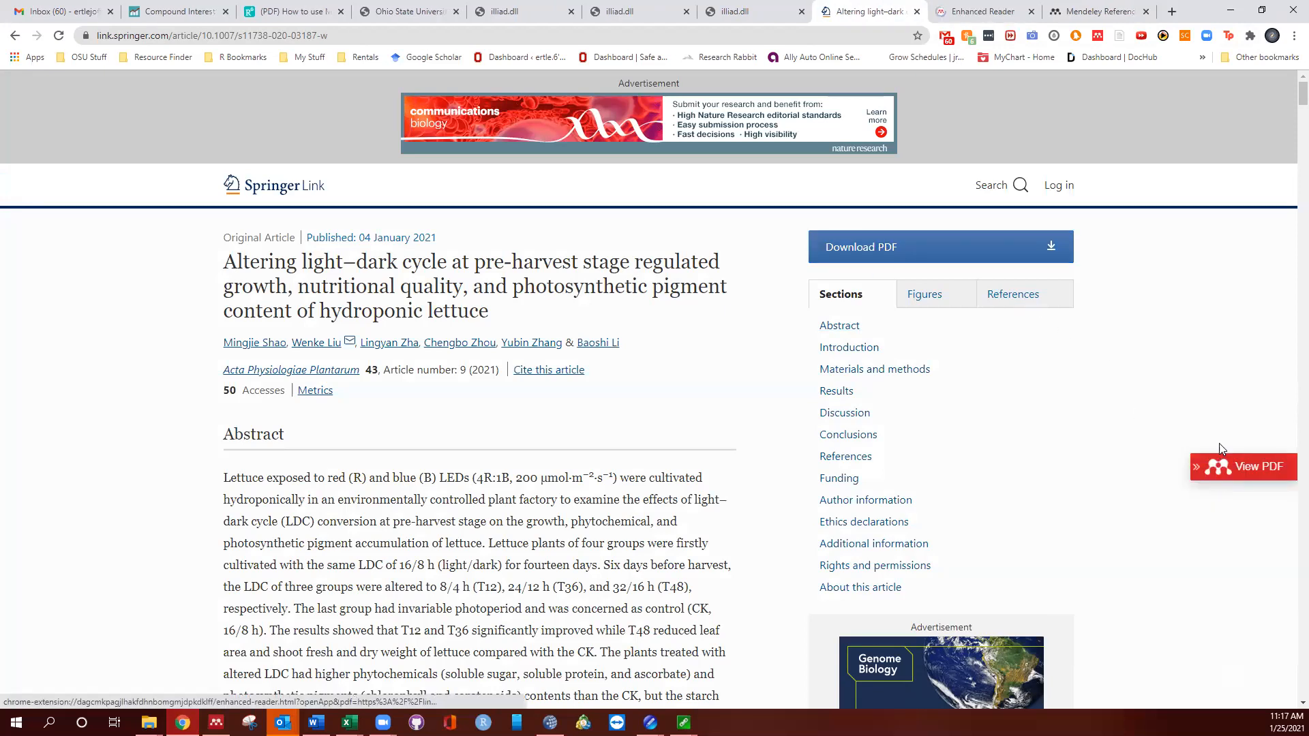
left_click(995, 21)
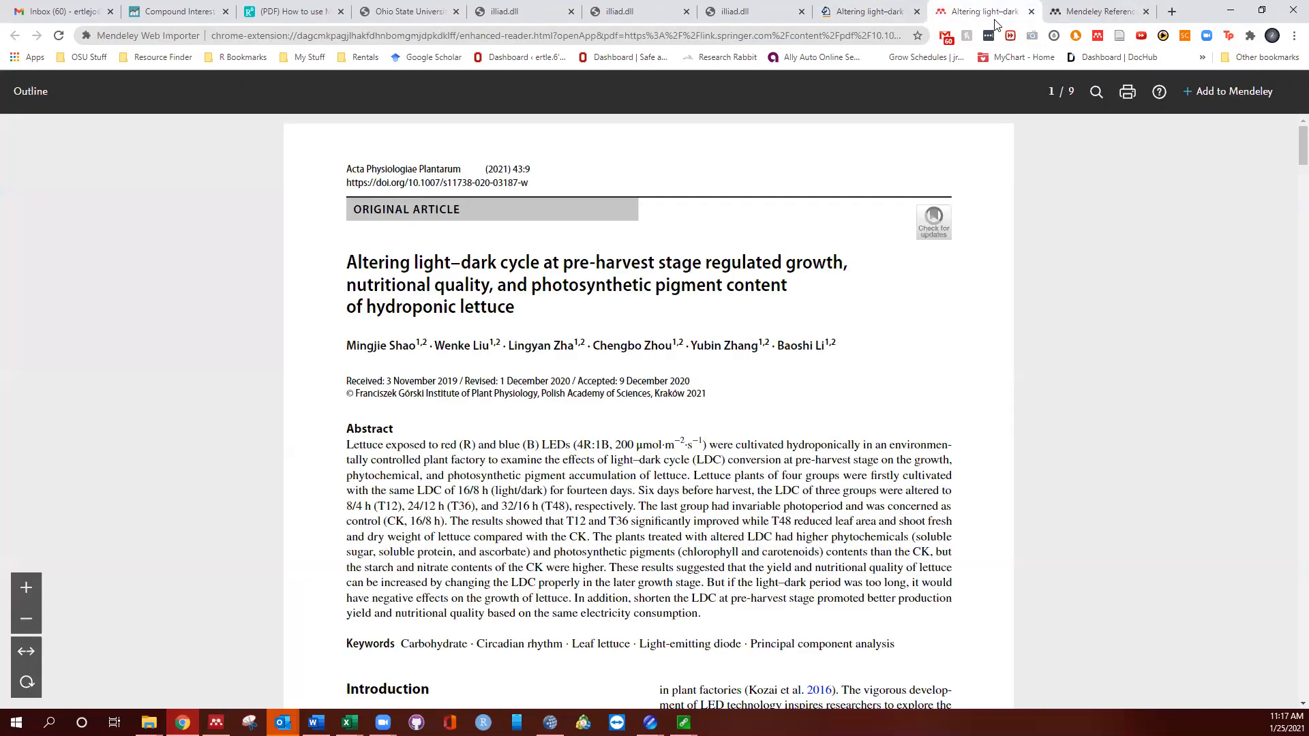
scroll(513, 320, "down", 20)
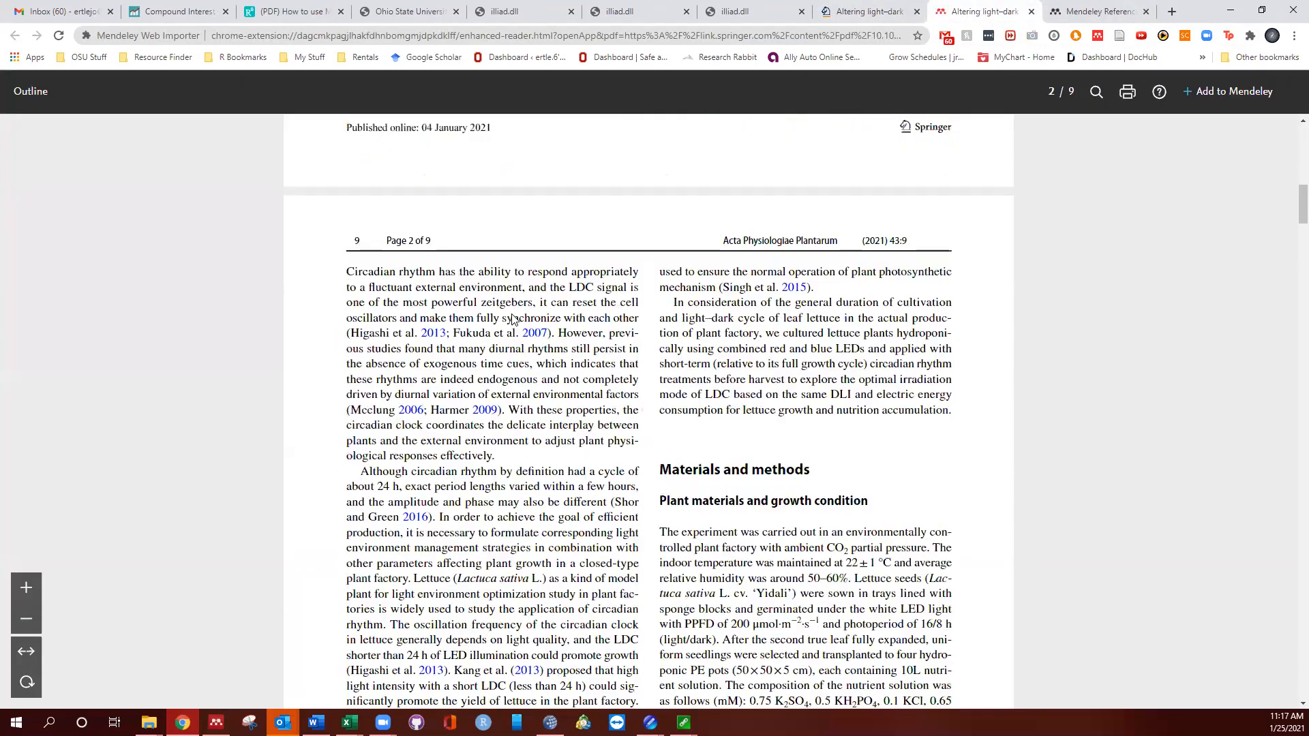
scroll(513, 324, "down", 20)
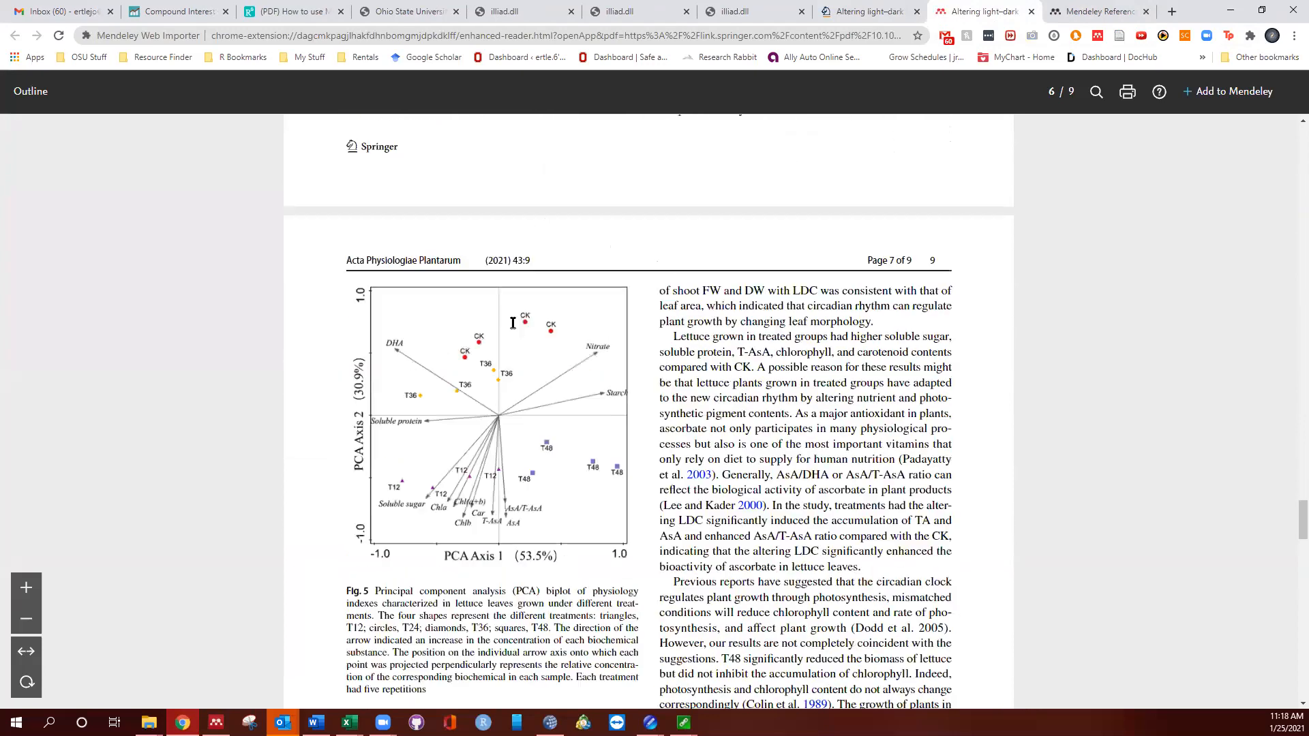
left_click(1235, 90)
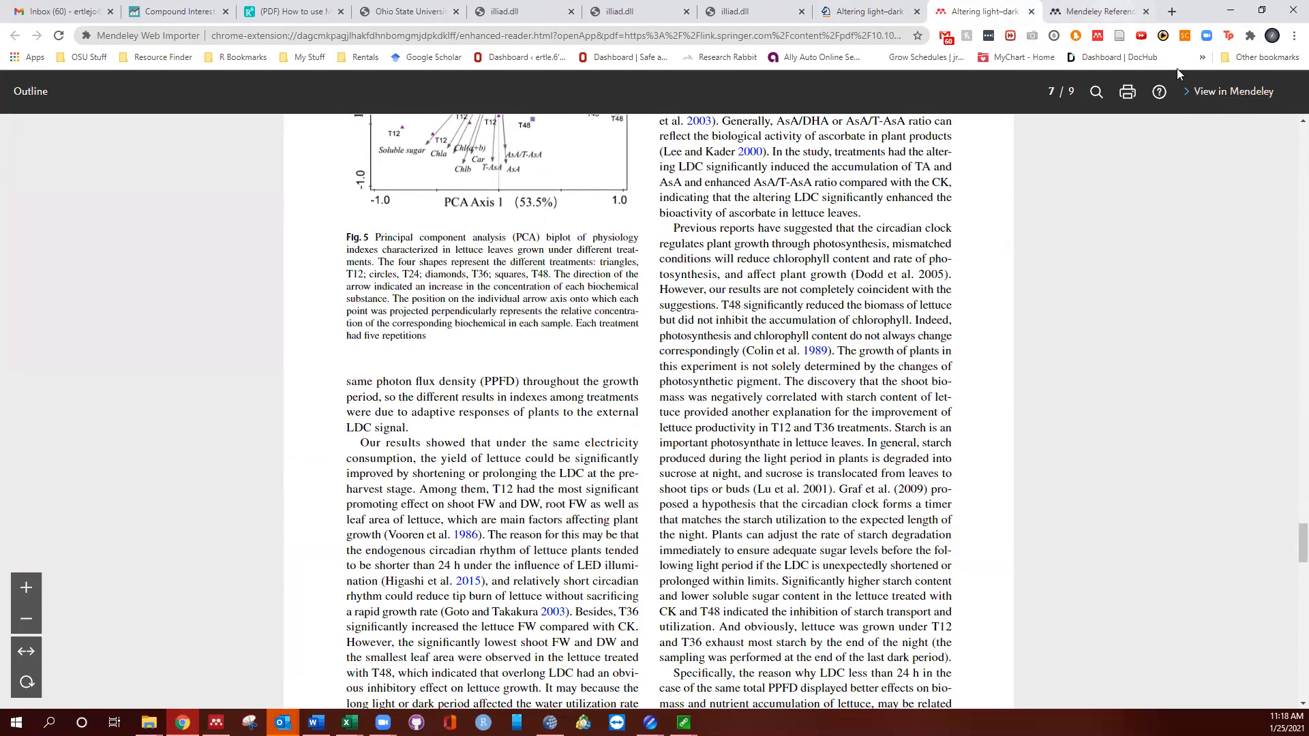
Step: Open the hydroponic lettuce article from the Mendeley web library and download its PDF
left_click(1202, 96)
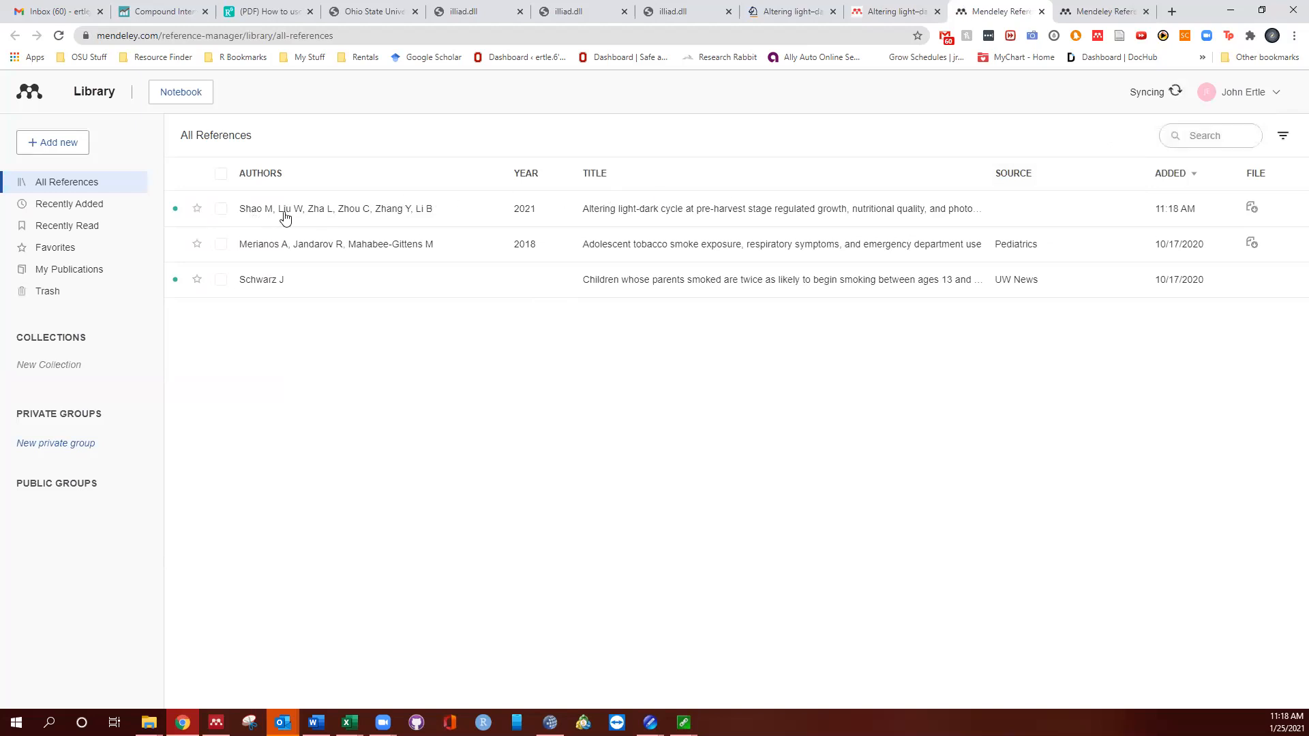
left_click(1260, 212)
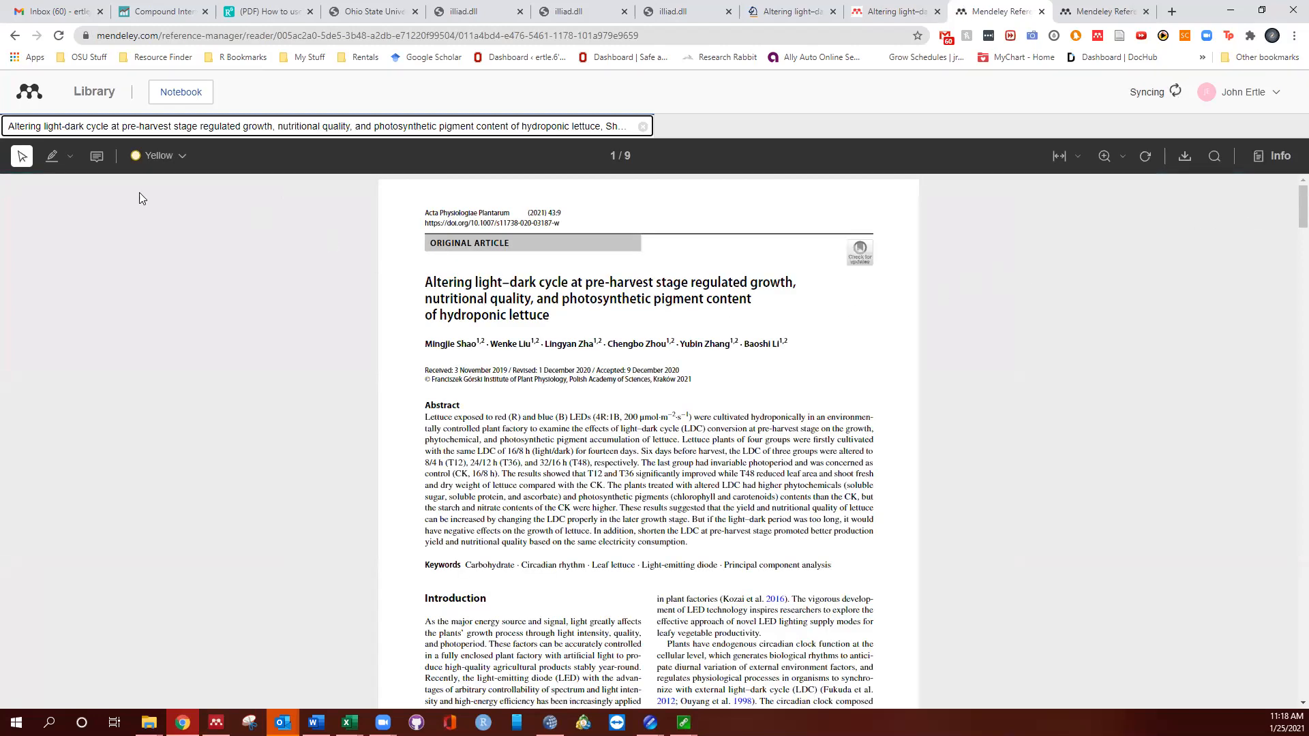
left_click(1184, 156)
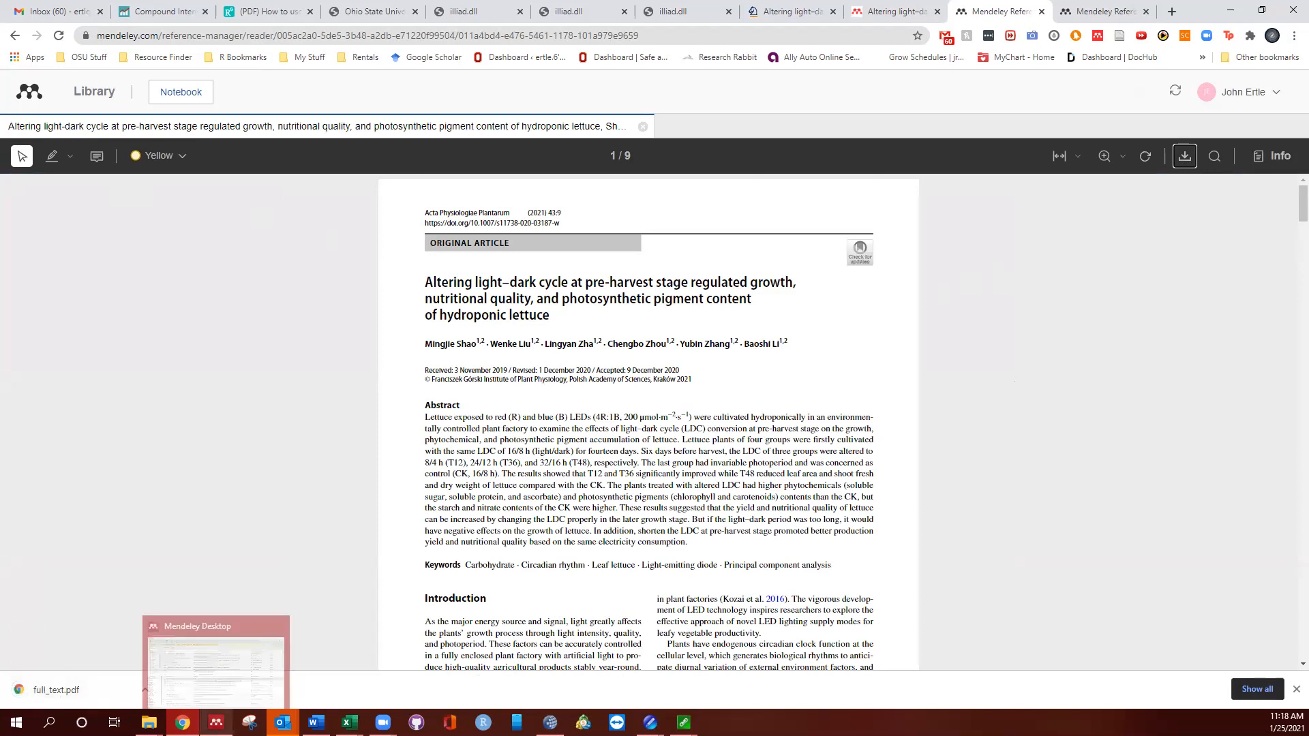
Step: Switch to Mendeley Desktop and view the documents in the Tipburn folder
left_click(216, 723)
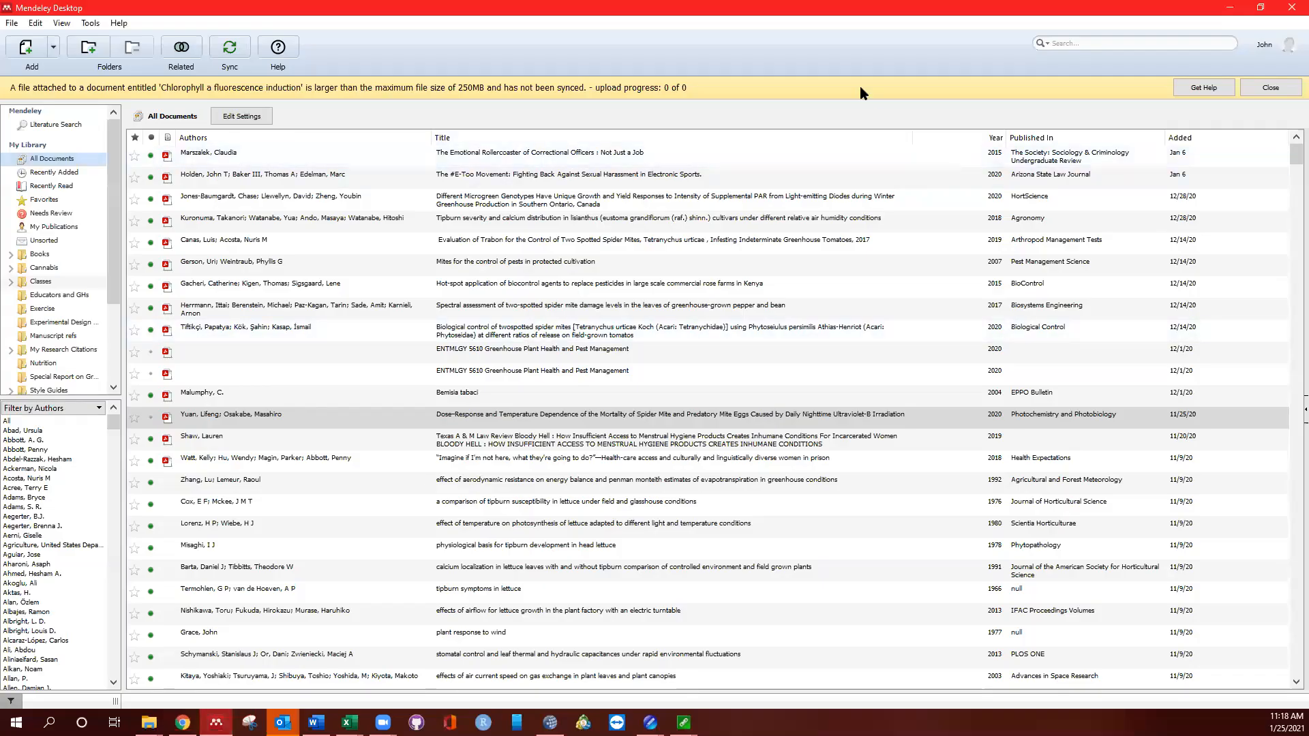
scroll(79, 291, "down", 2)
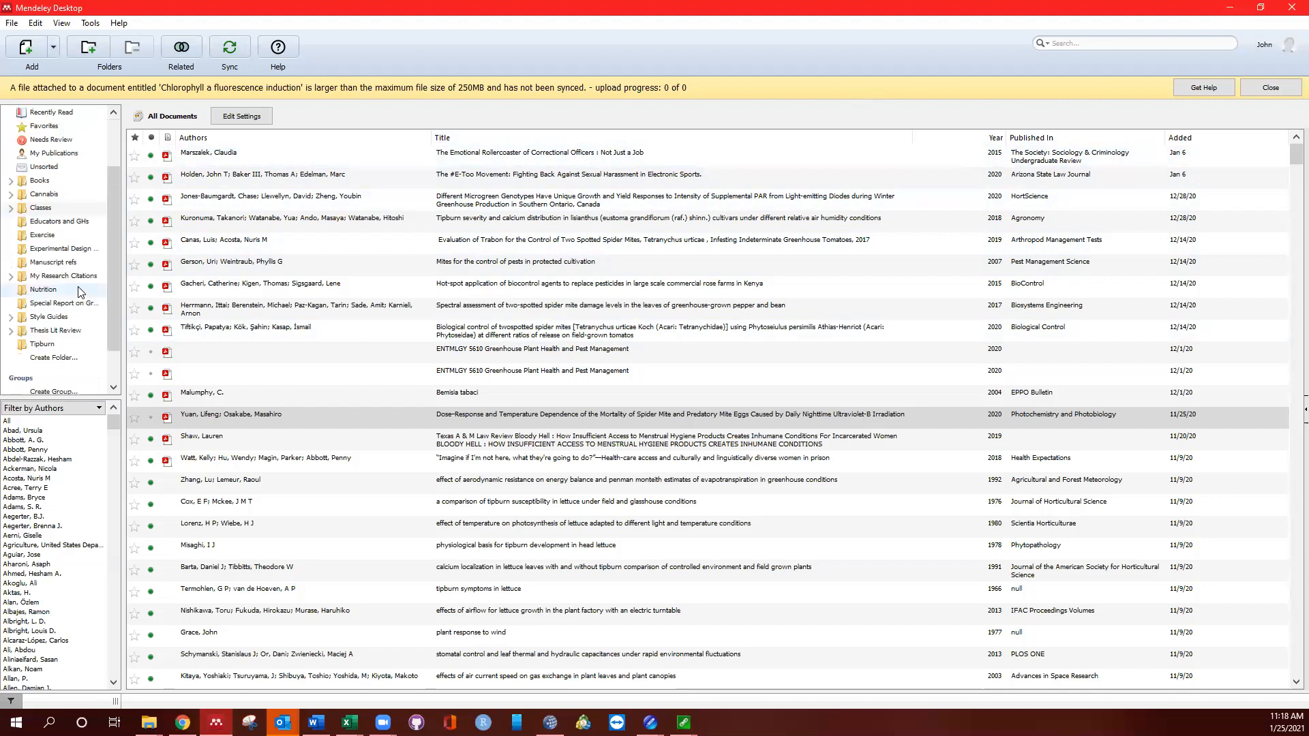
left_click(56, 346)
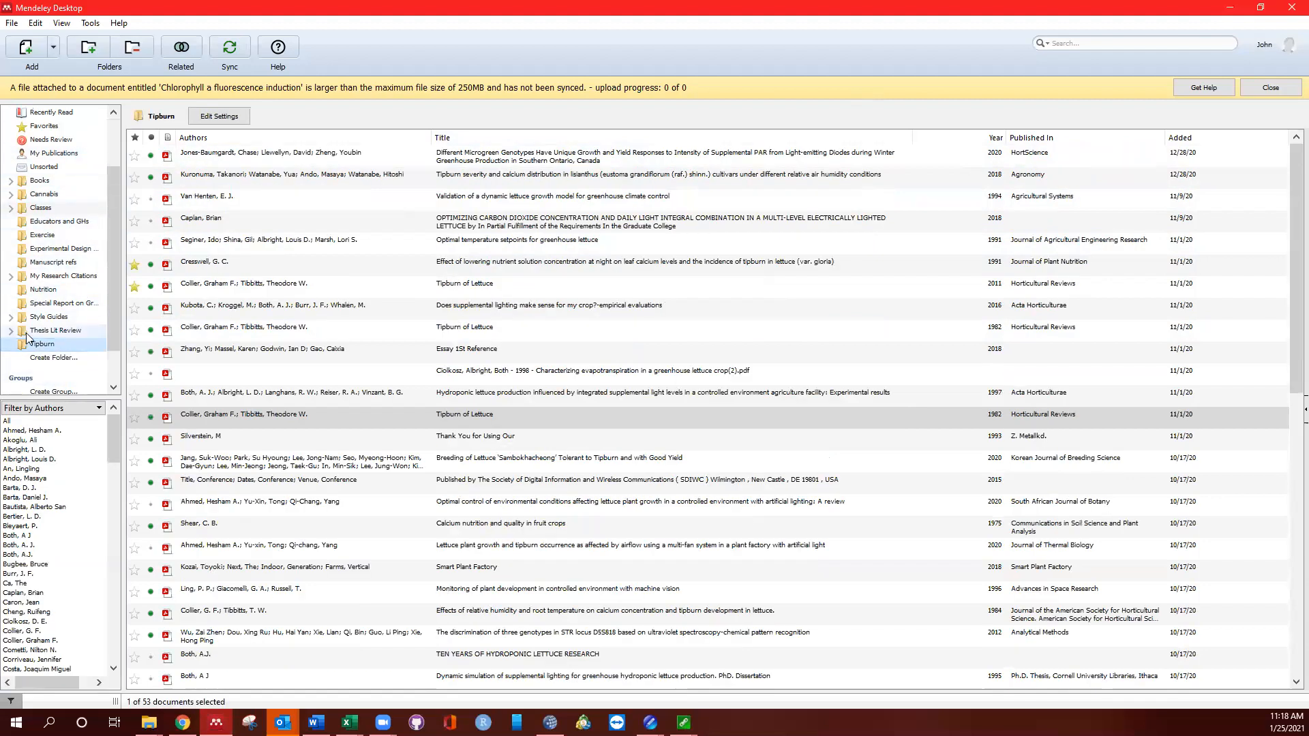
Step: Expand the Classes and Greenhouse Pests folders and look through their subfolders, from Oral Presentation to Week 5
left_click(35, 210)
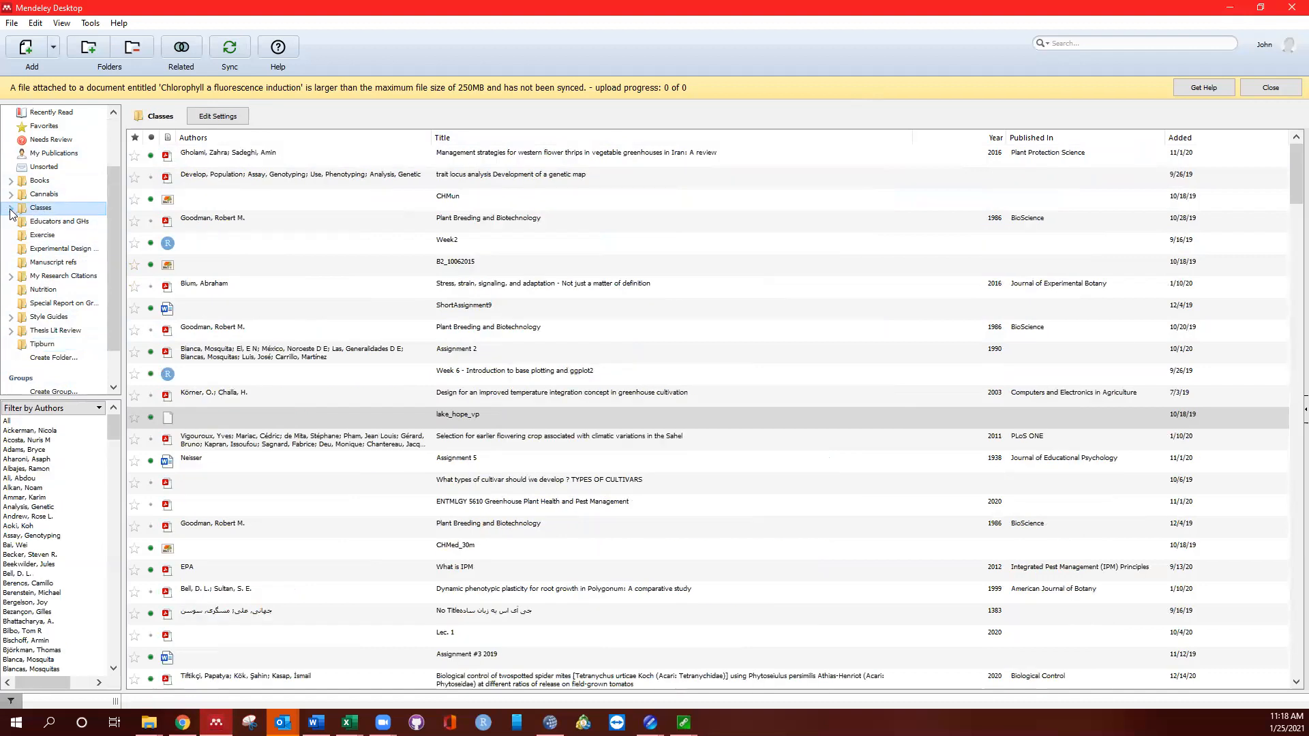
left_click(11, 208)
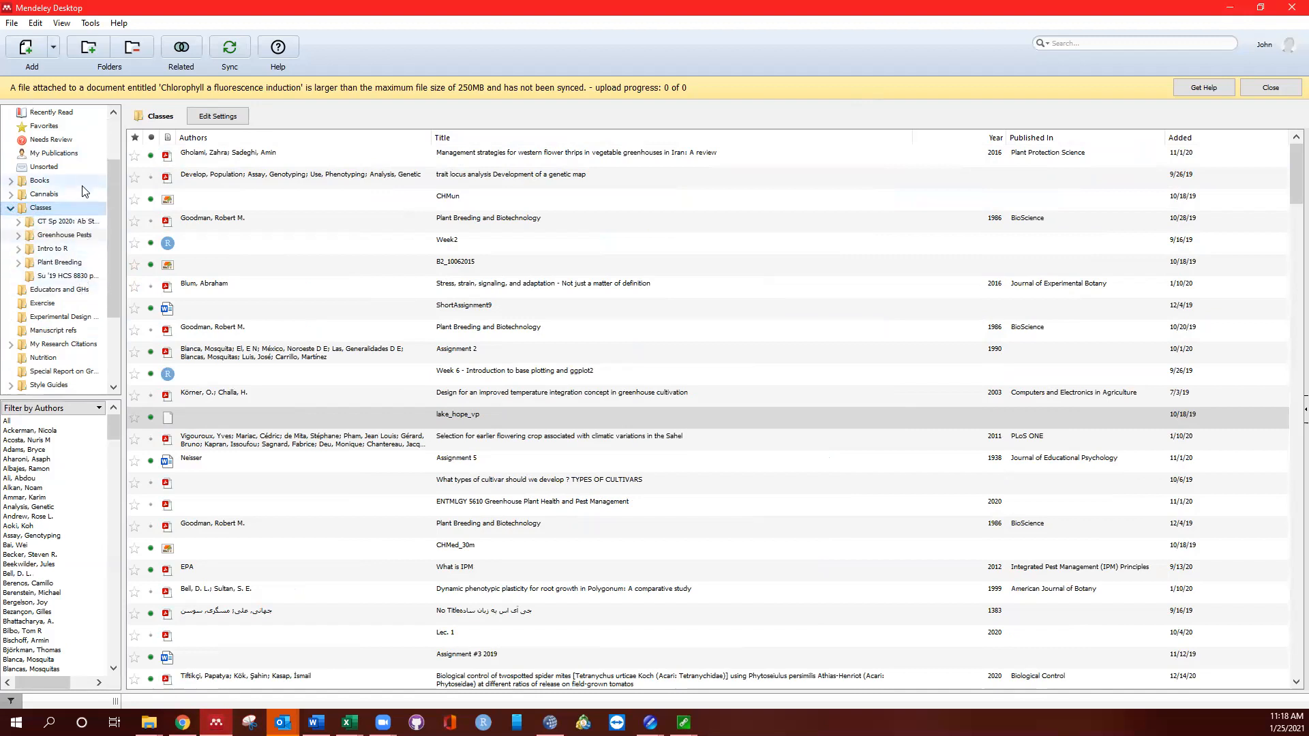
left_click(31, 236)
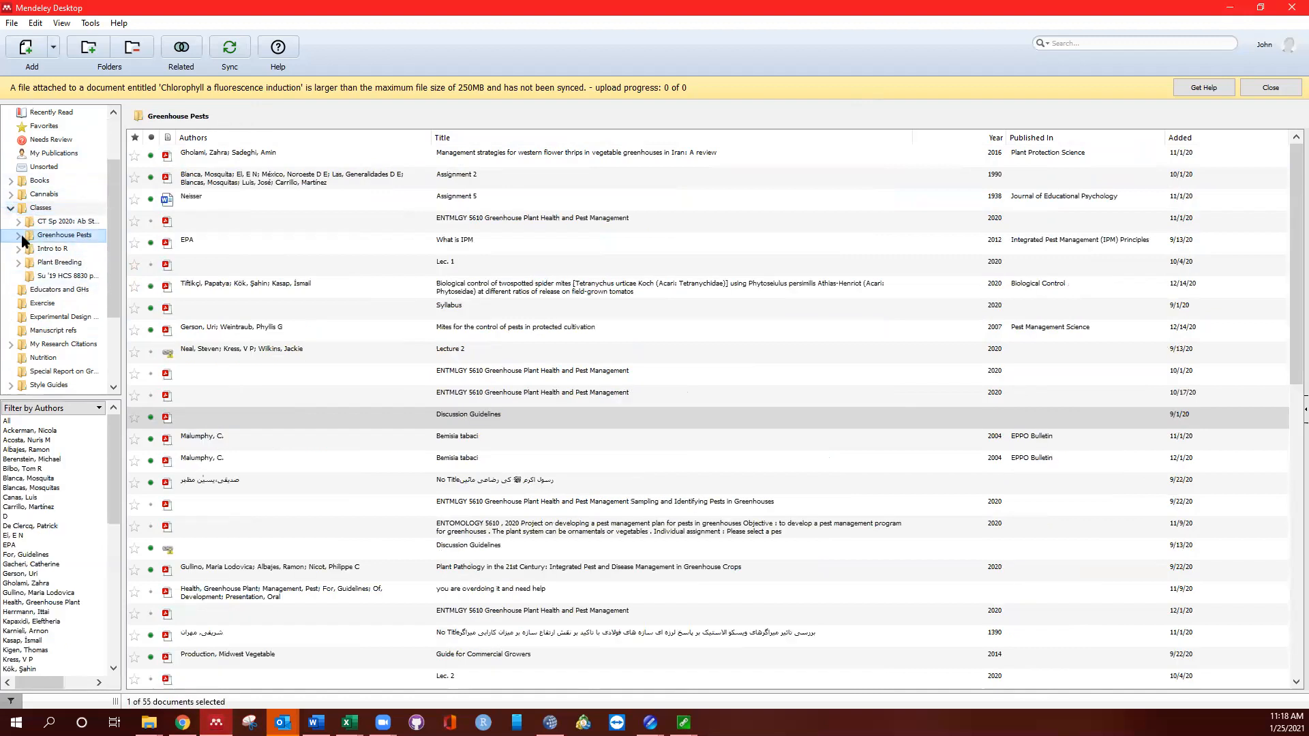
left_click(19, 235)
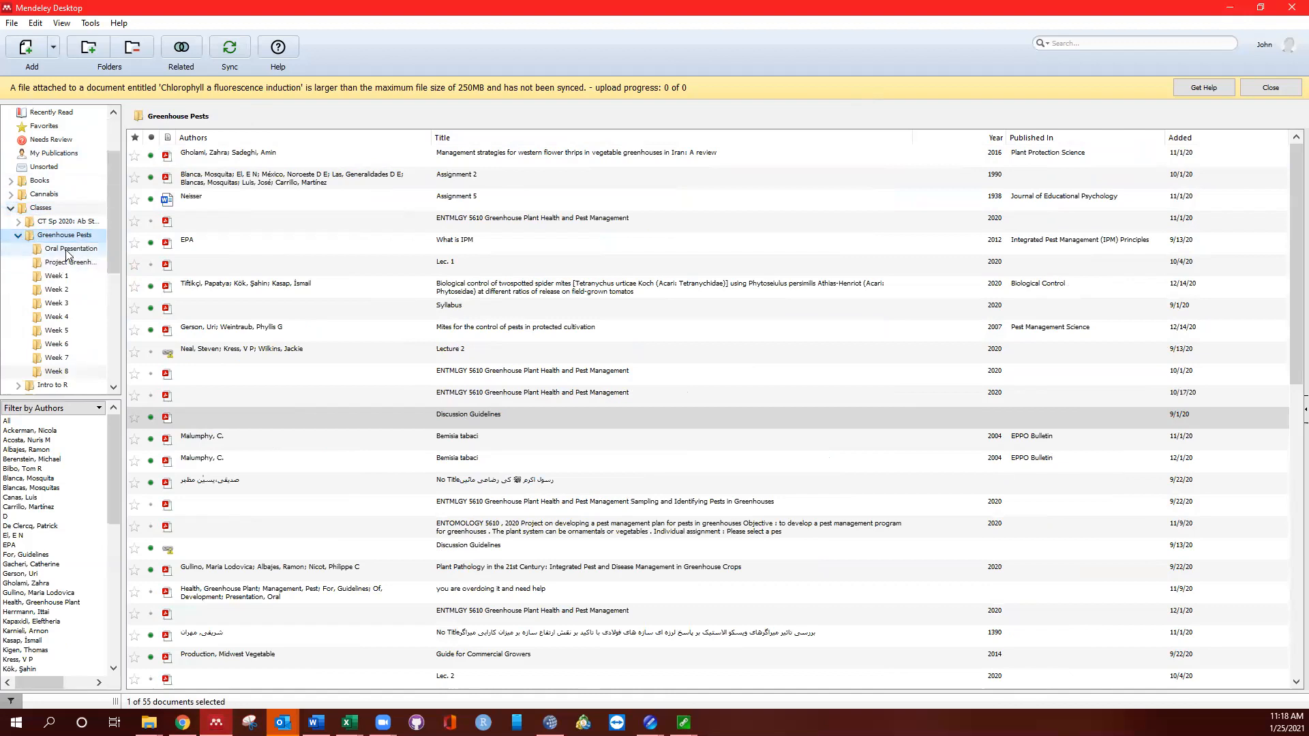
scroll(68, 255, "down", 2)
left_click(68, 175)
left_click(71, 189)
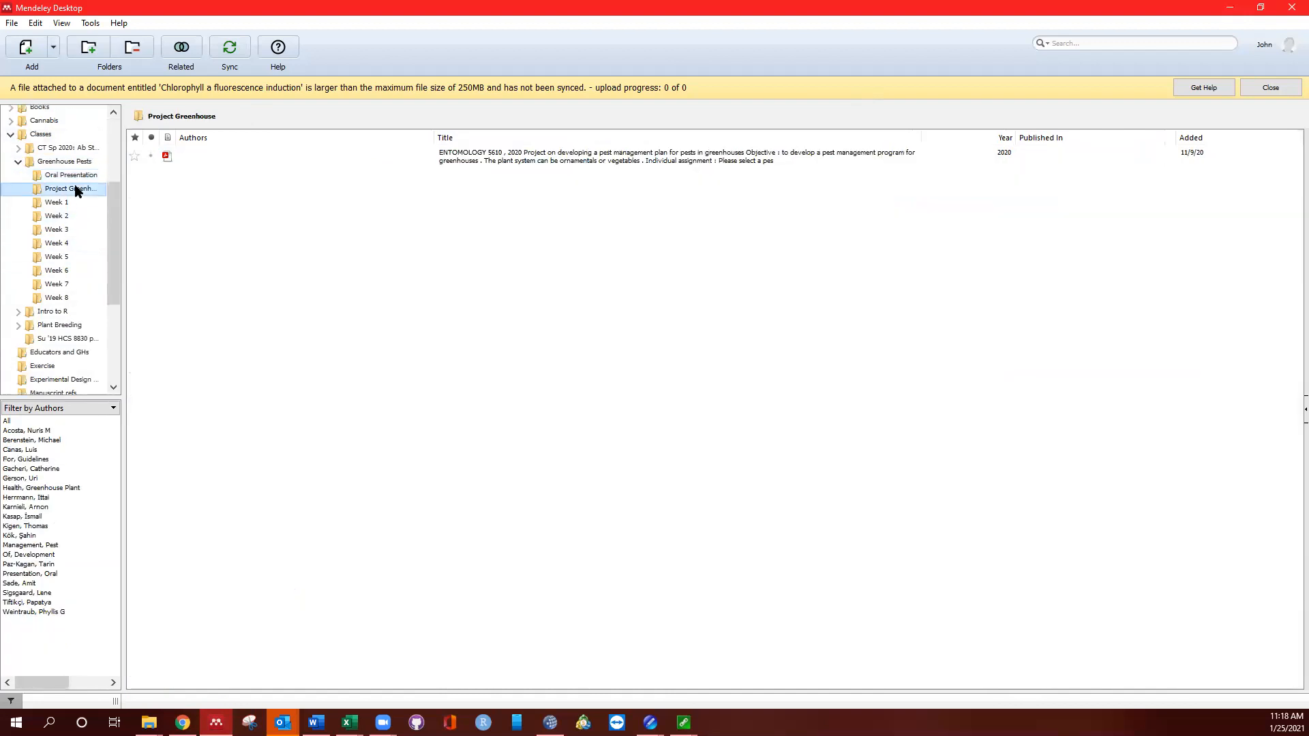
left_click(73, 203)
left_click(70, 217)
left_click(70, 230)
left_click(69, 244)
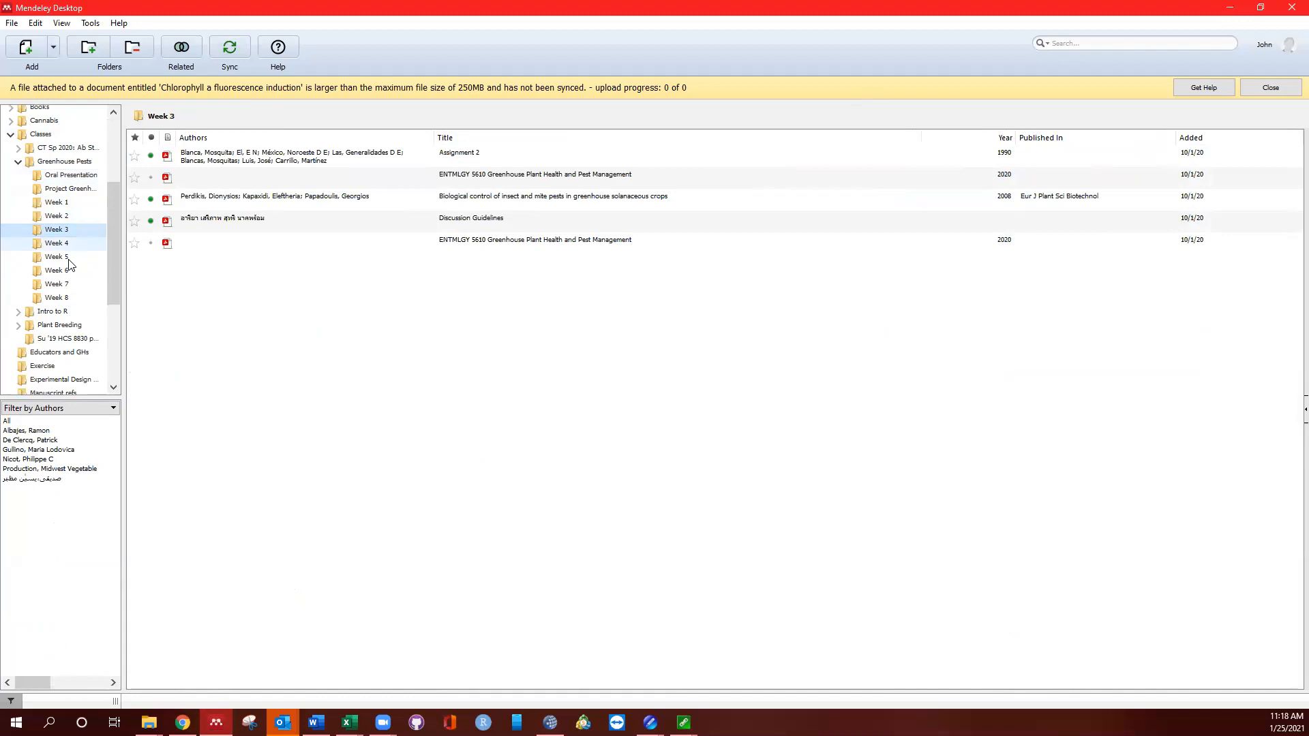
left_click(68, 258)
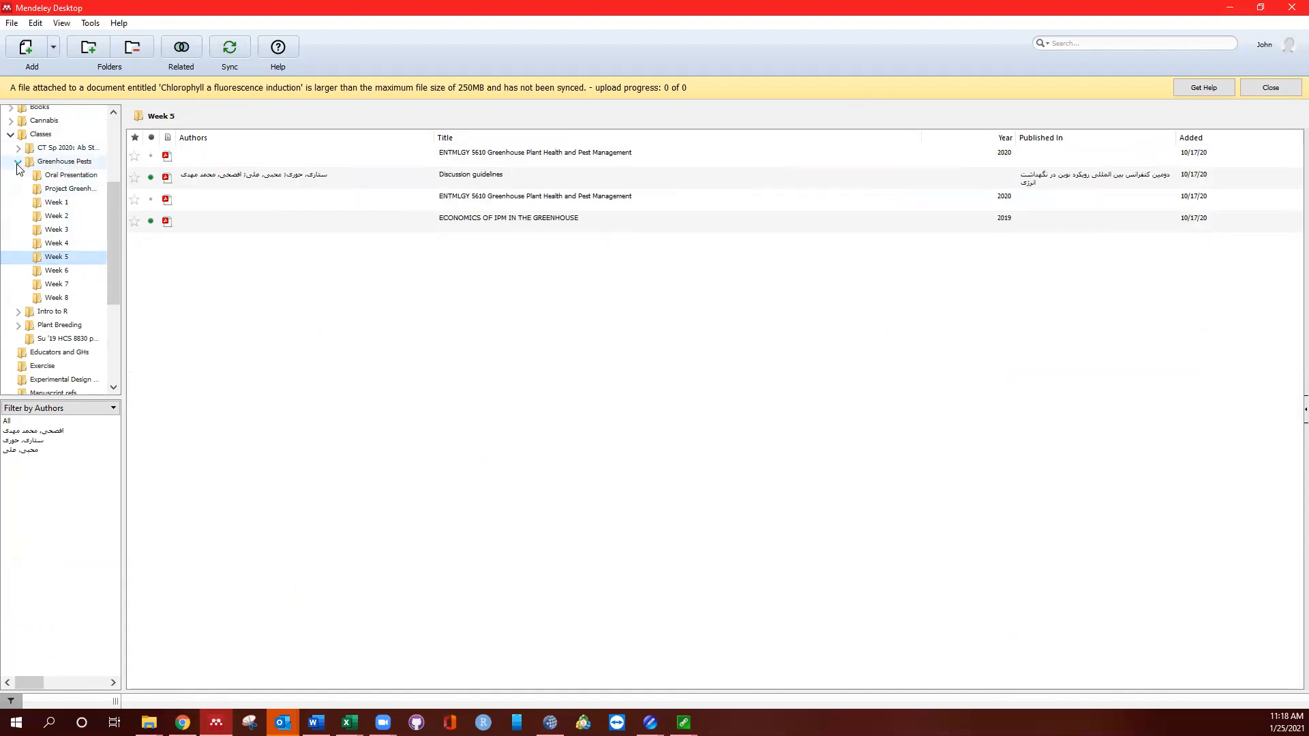
Step: Collapse the Greenhouse Pests and Classes folders and display the documents in the Tipburn folder
left_click(17, 162)
left_click(10, 134)
left_click(11, 161)
left_click(56, 284)
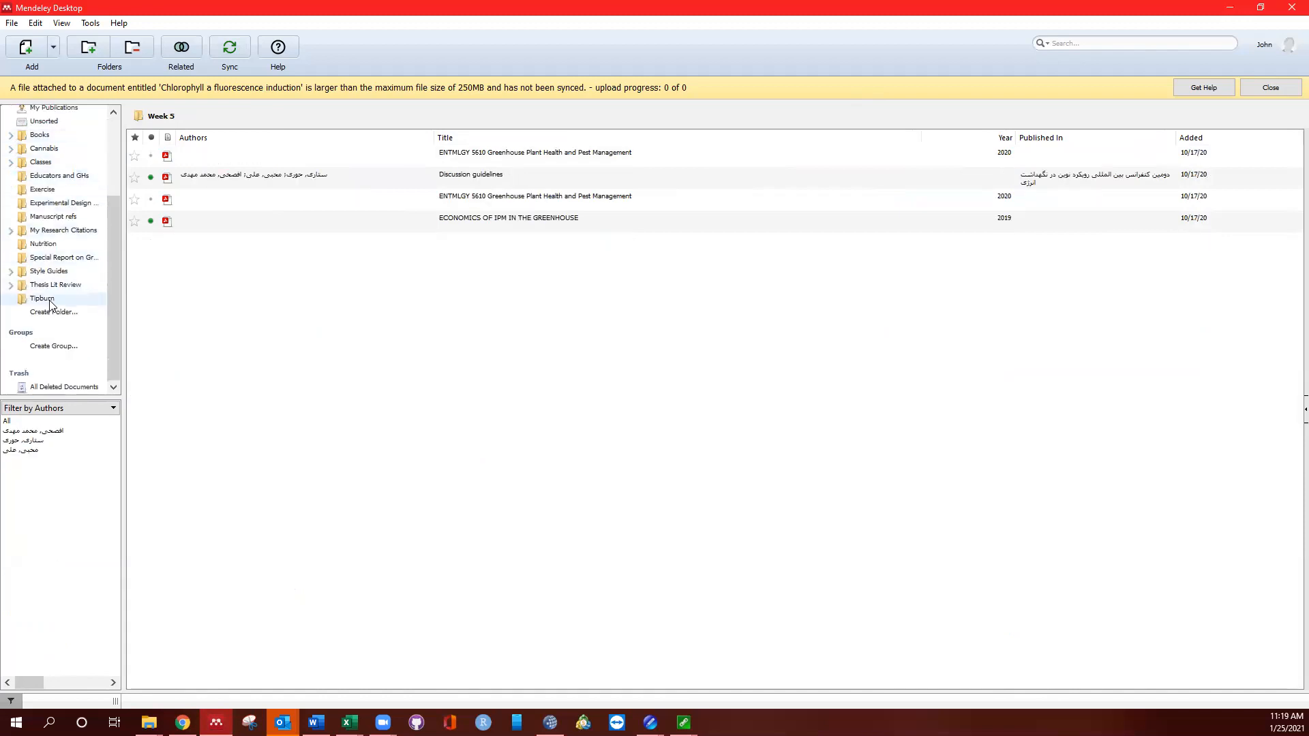
scroll(51, 303, "down", 5)
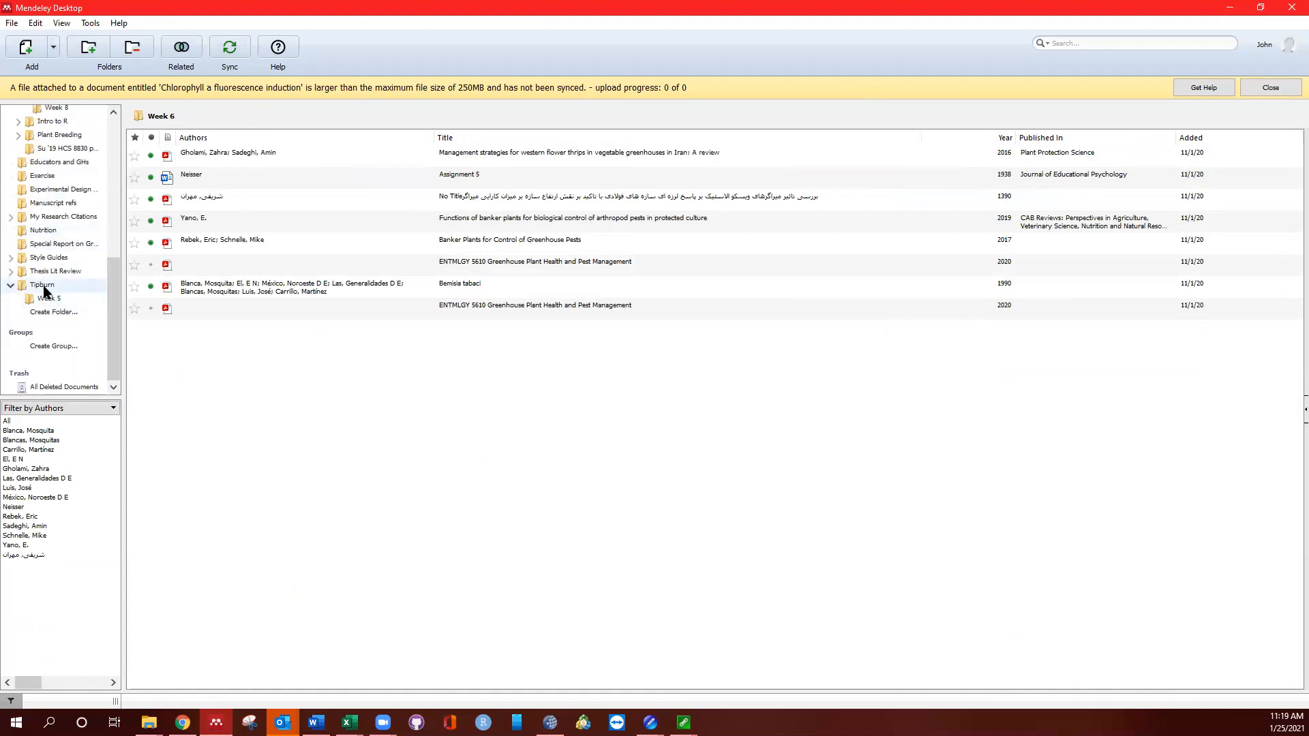
left_click(44, 286)
left_click(47, 298)
left_click(48, 286)
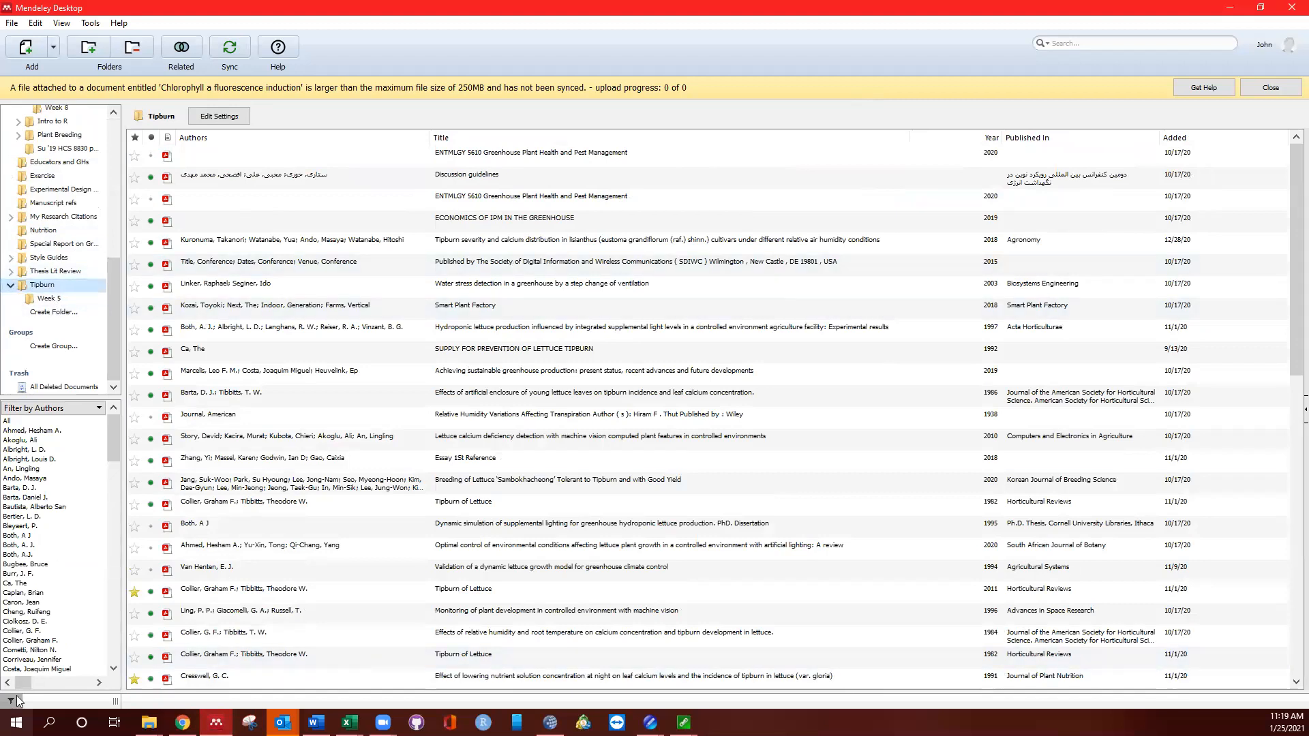
Step: Import the downloaded full_text.pdf from the browser into the Tipburn folder of Mendeley Desktop
key("alt+Tab")
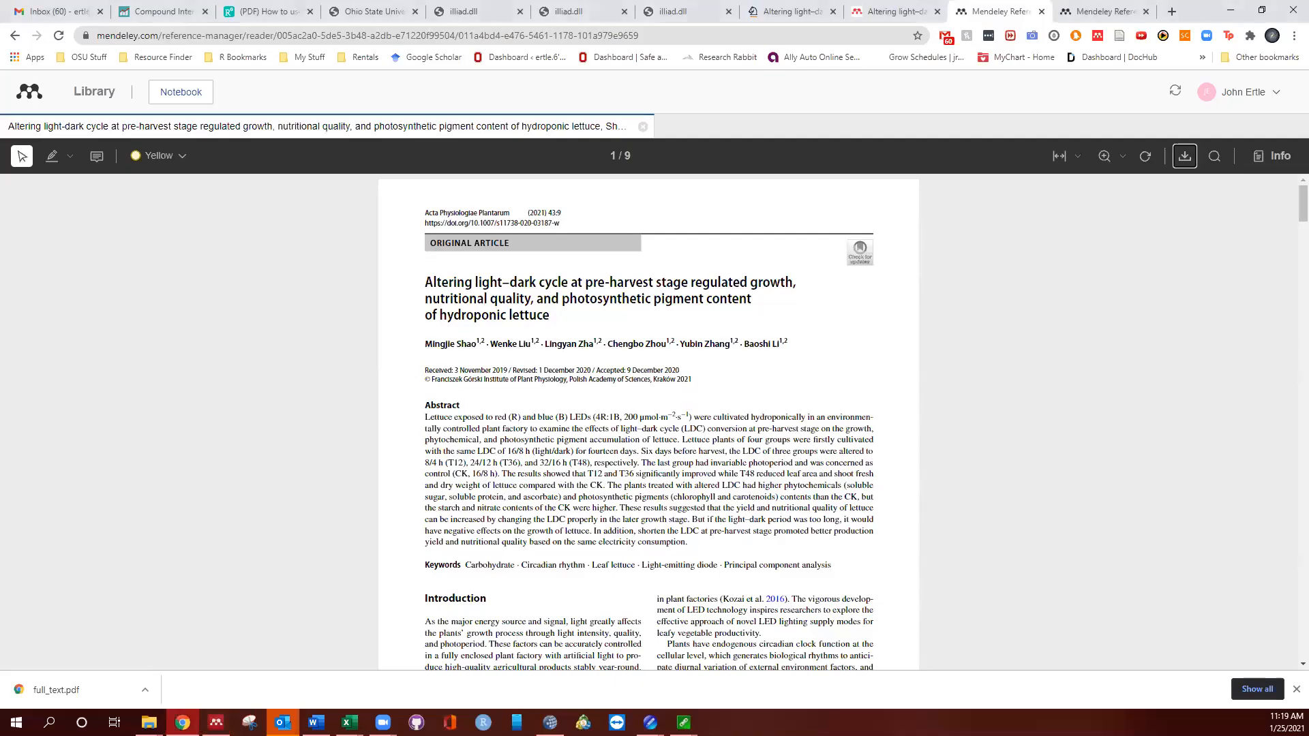
left_click_drag(31, 690, 290, 261)
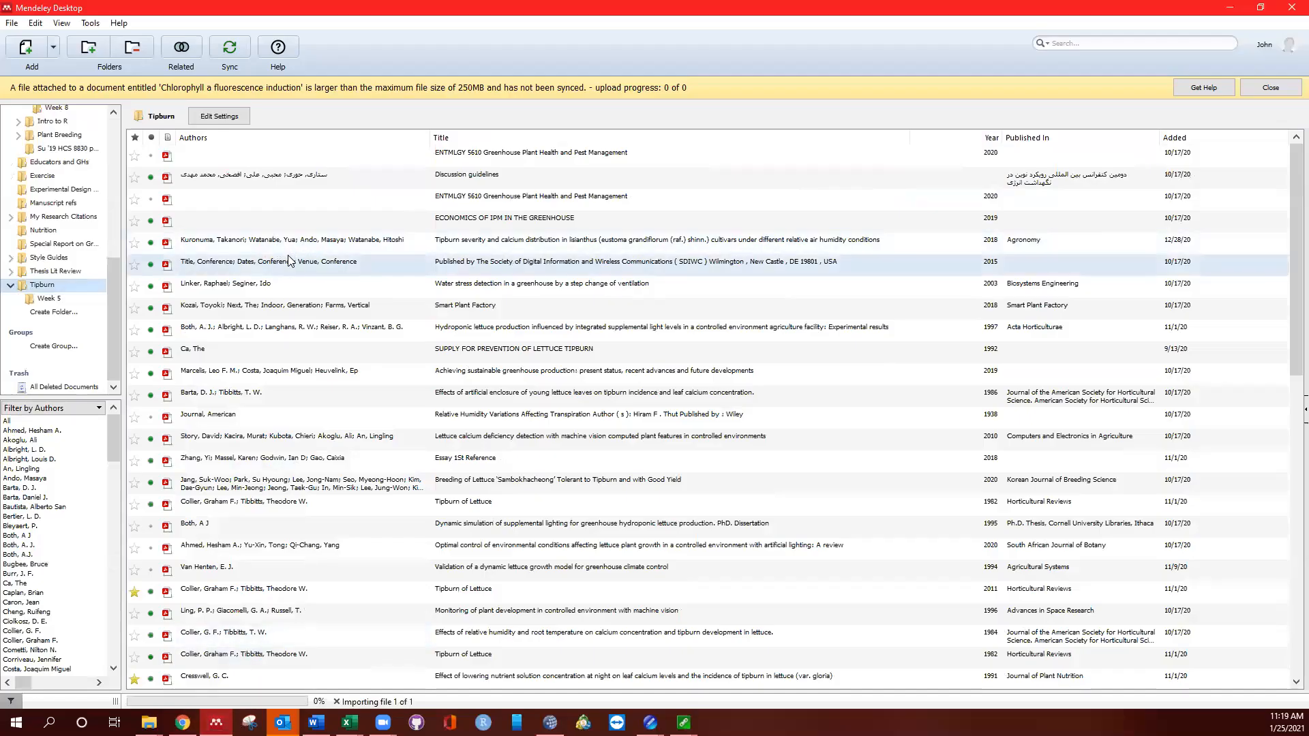
scroll(329, 491, "up", 6)
scroll(501, 458, "down", 7)
Step: Open the imported lettuce article in the reader, show its document details beside it and widen the reading area
double_click(465, 357)
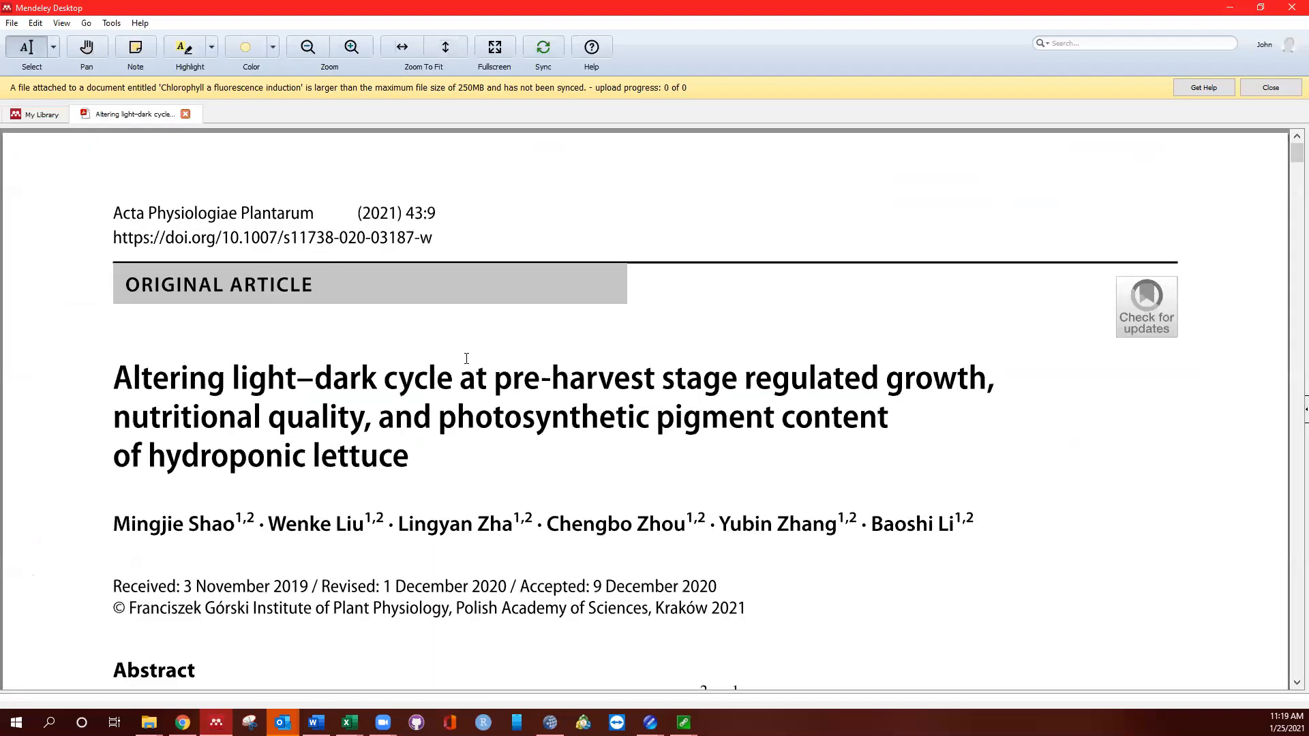
left_click(1305, 409)
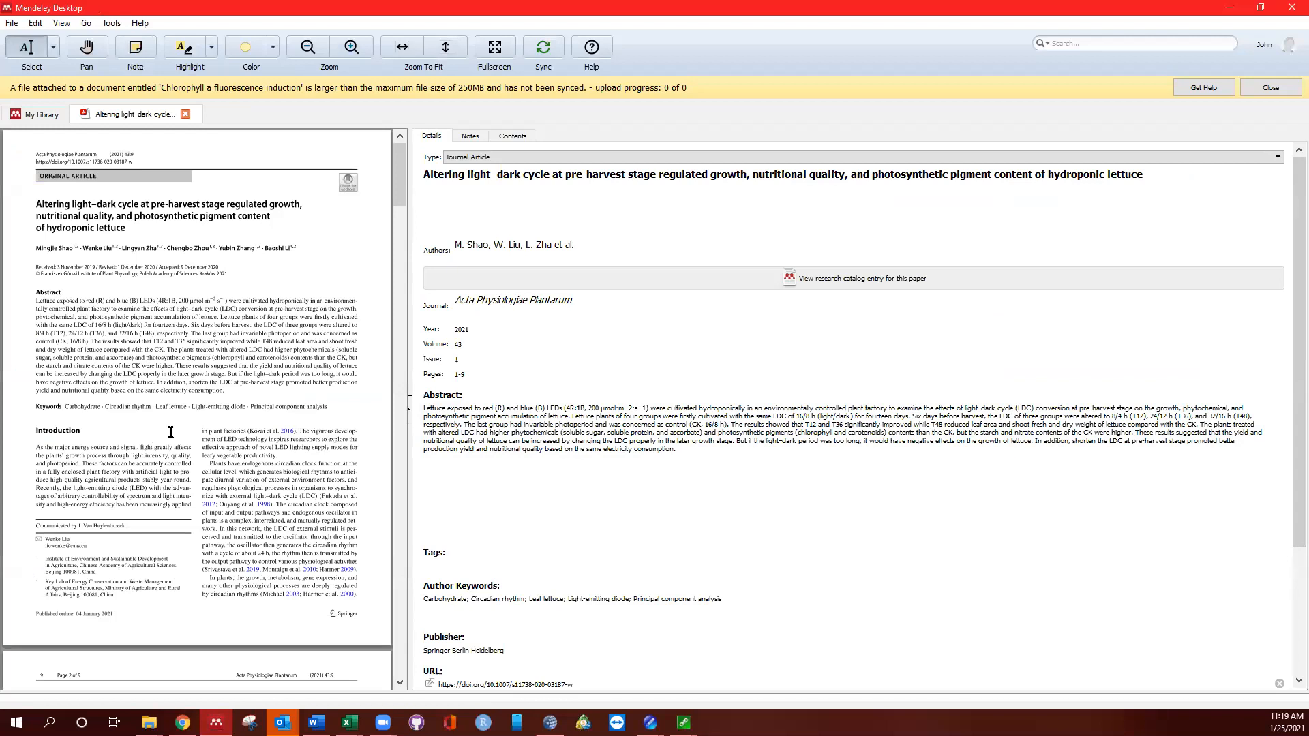
left_click_drag(407, 426, 873, 443)
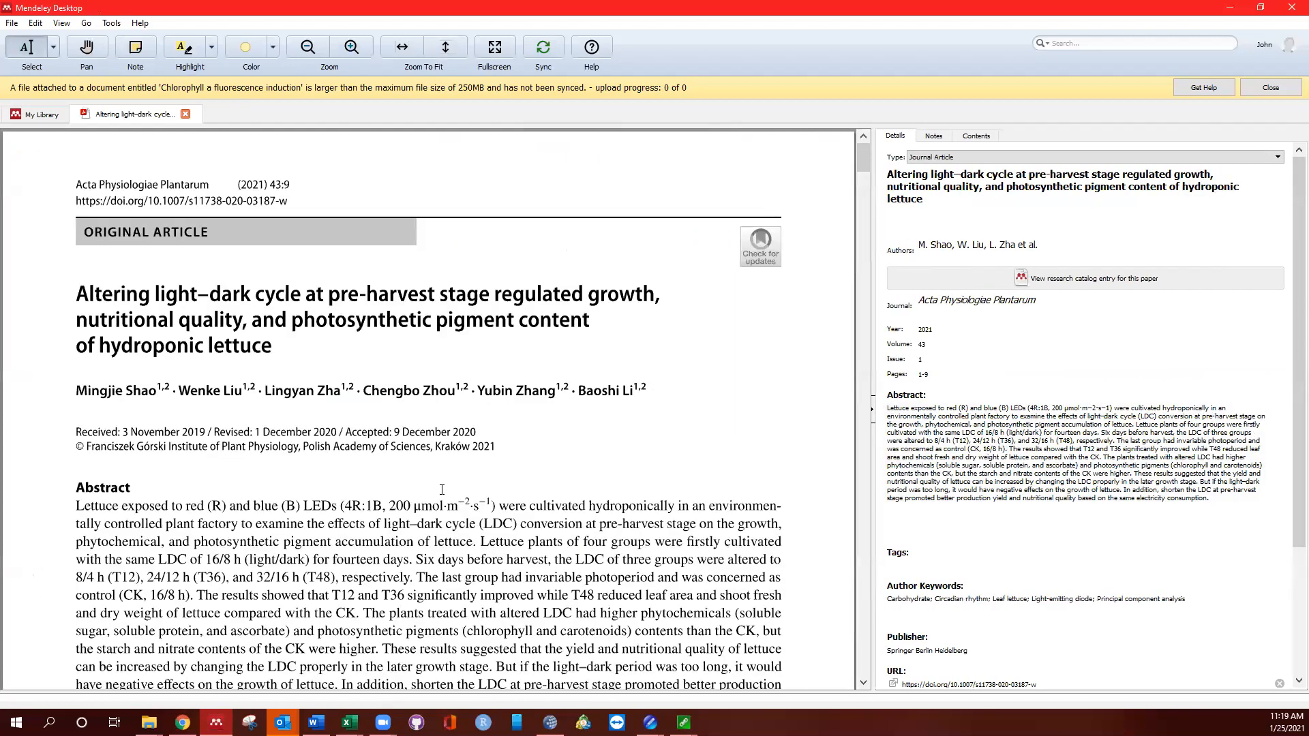
Step: Examine the article's title, authors and remaining bibliographic fields in the document details
left_click(998, 214)
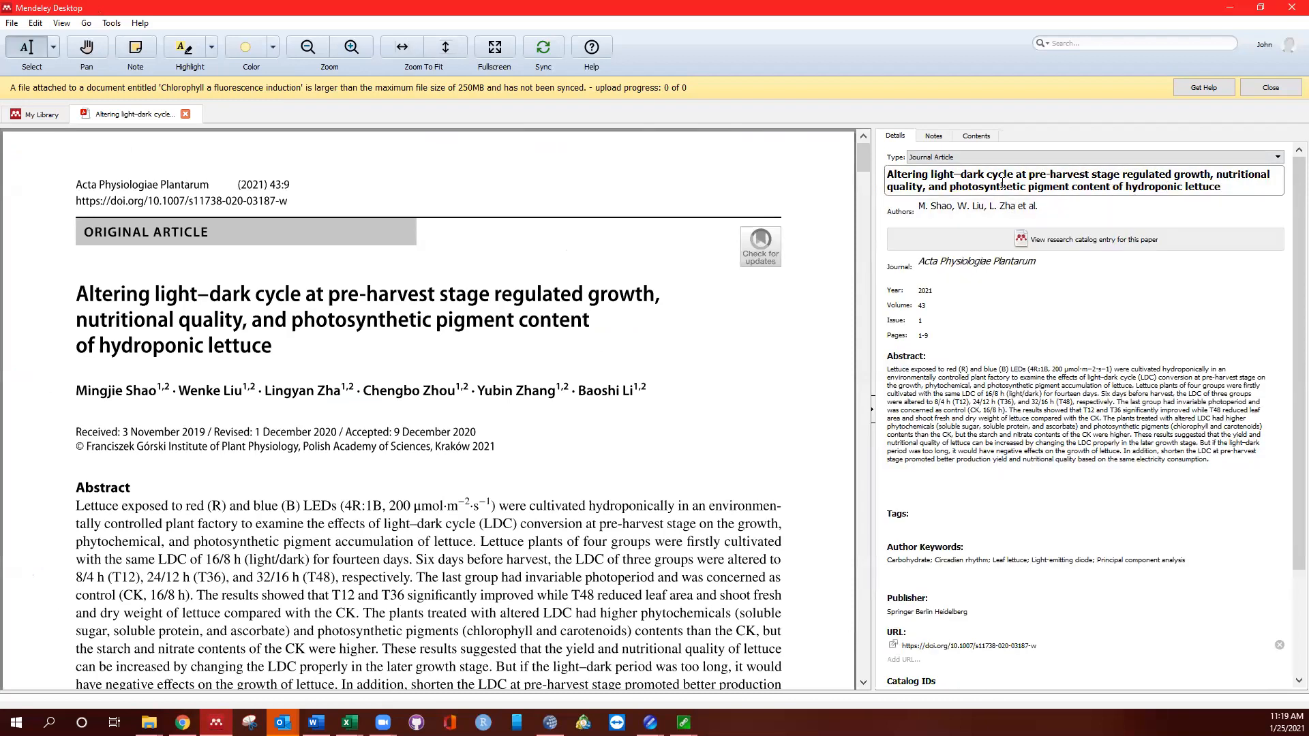
left_click(982, 207)
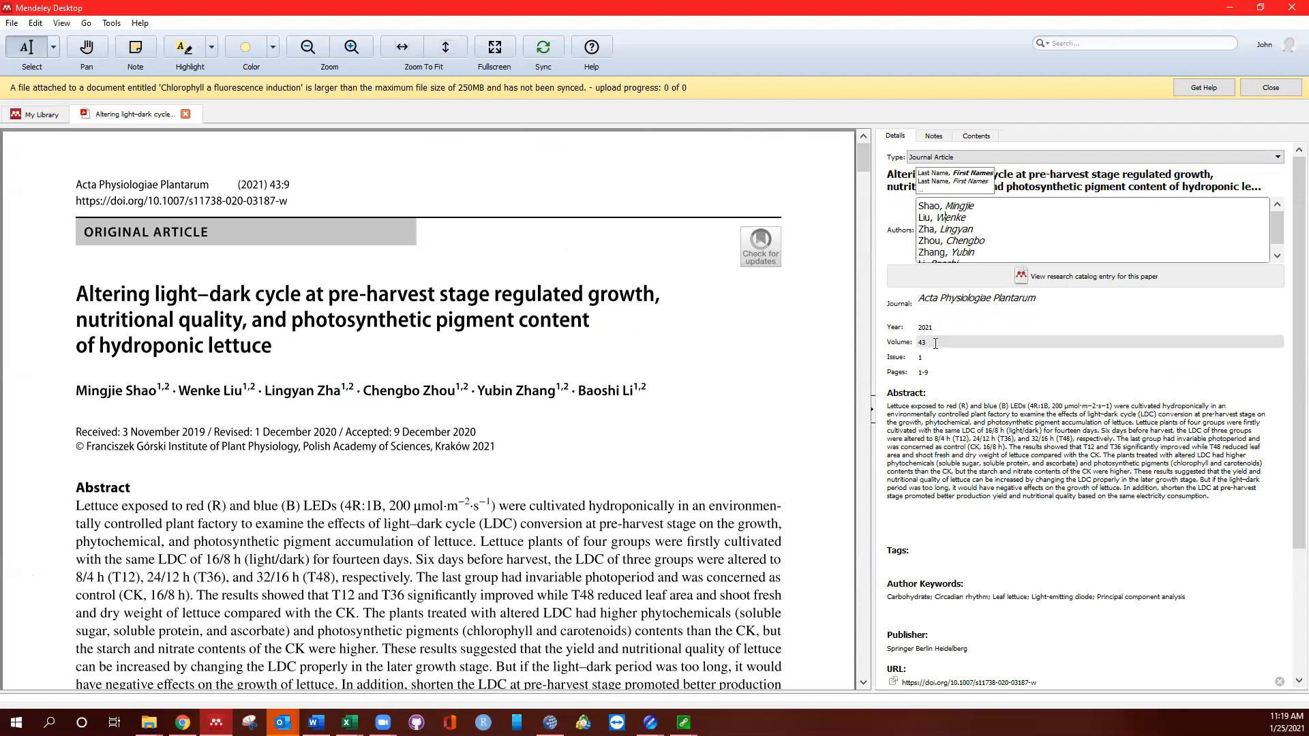
scroll(953, 501, "down", 3)
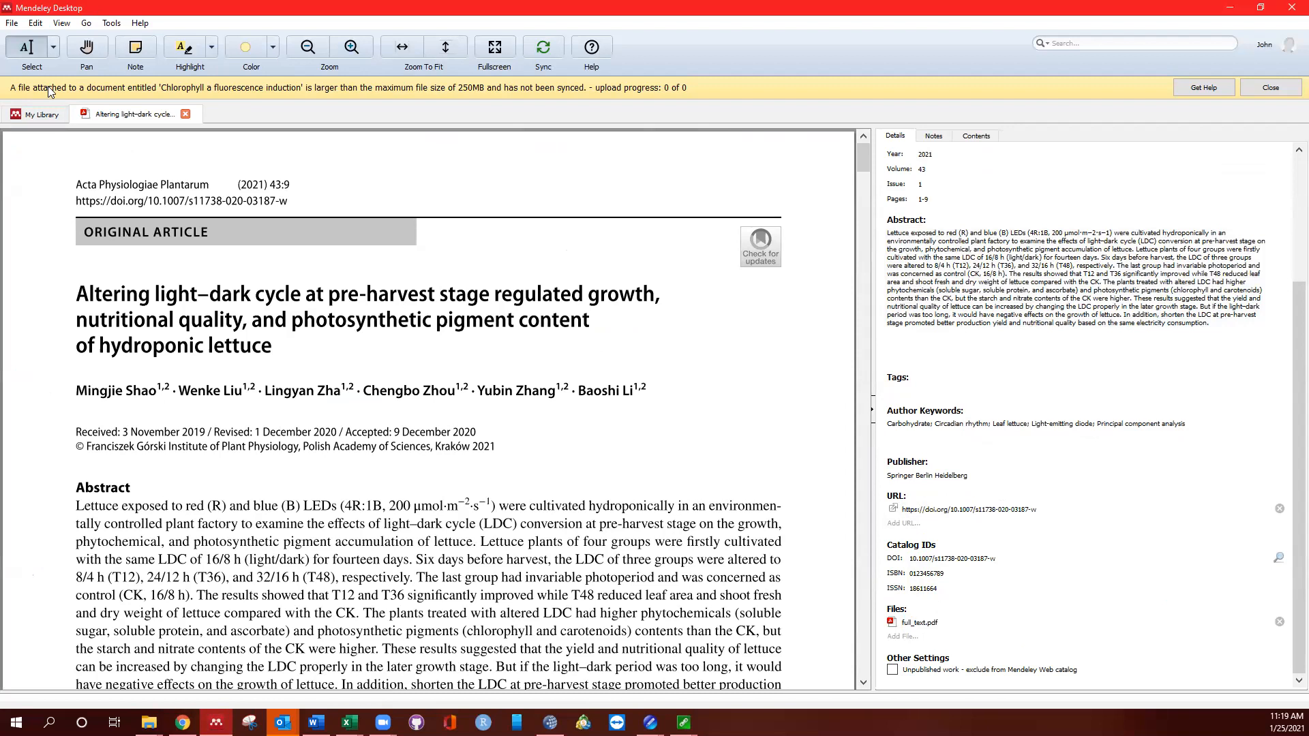
left_click(35, 23)
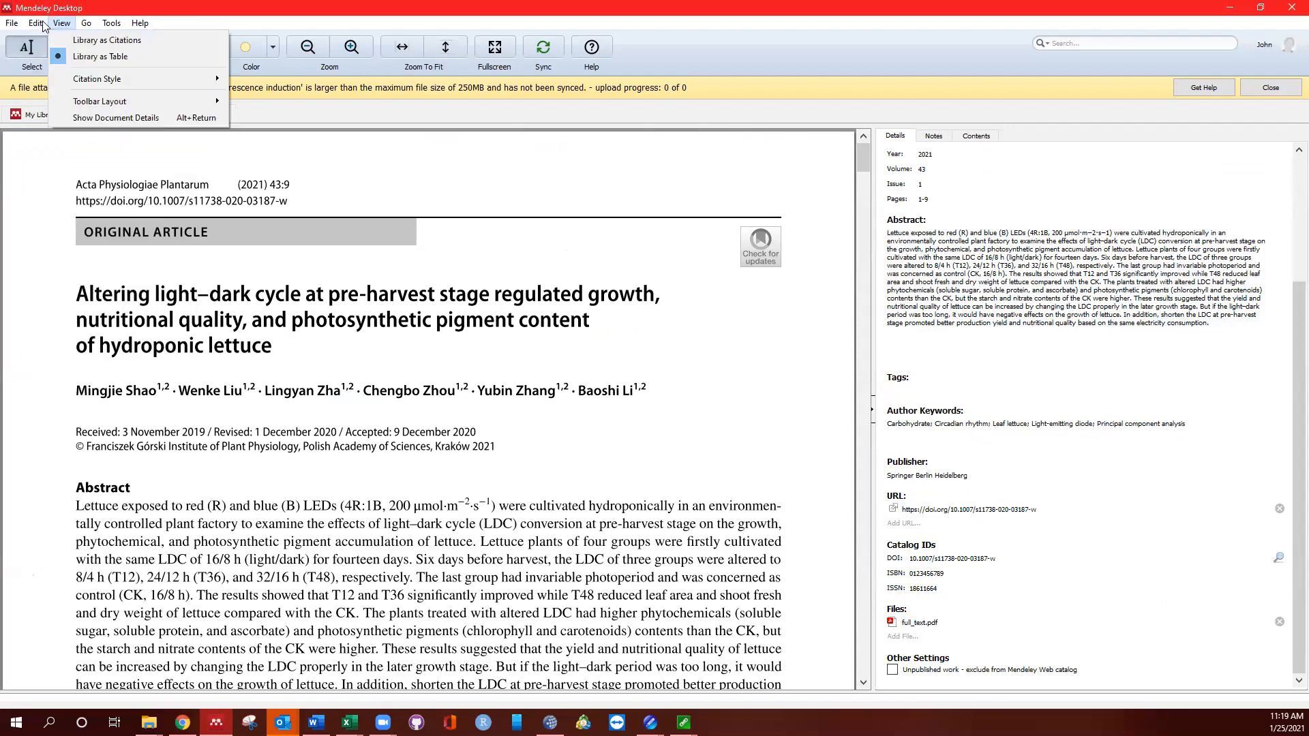
mouse_move(129, 168)
left_click(244, 169)
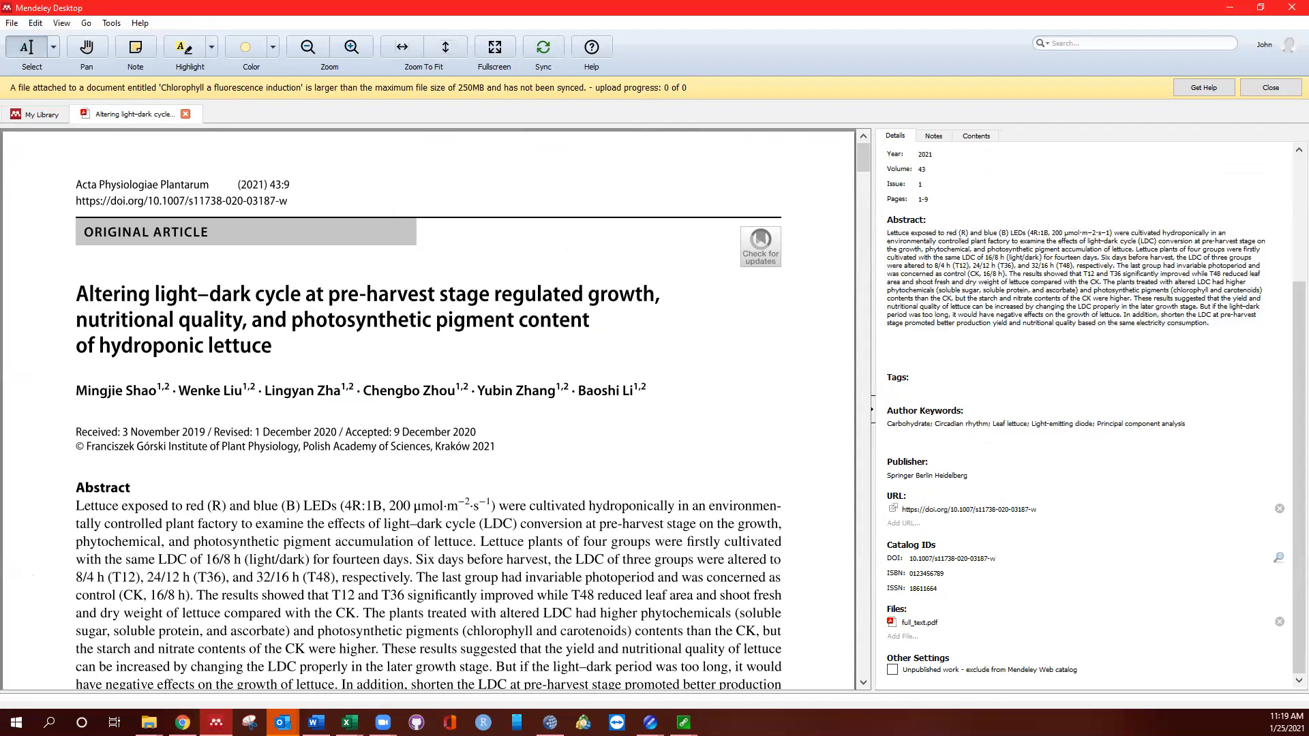
key("alt+Tab")
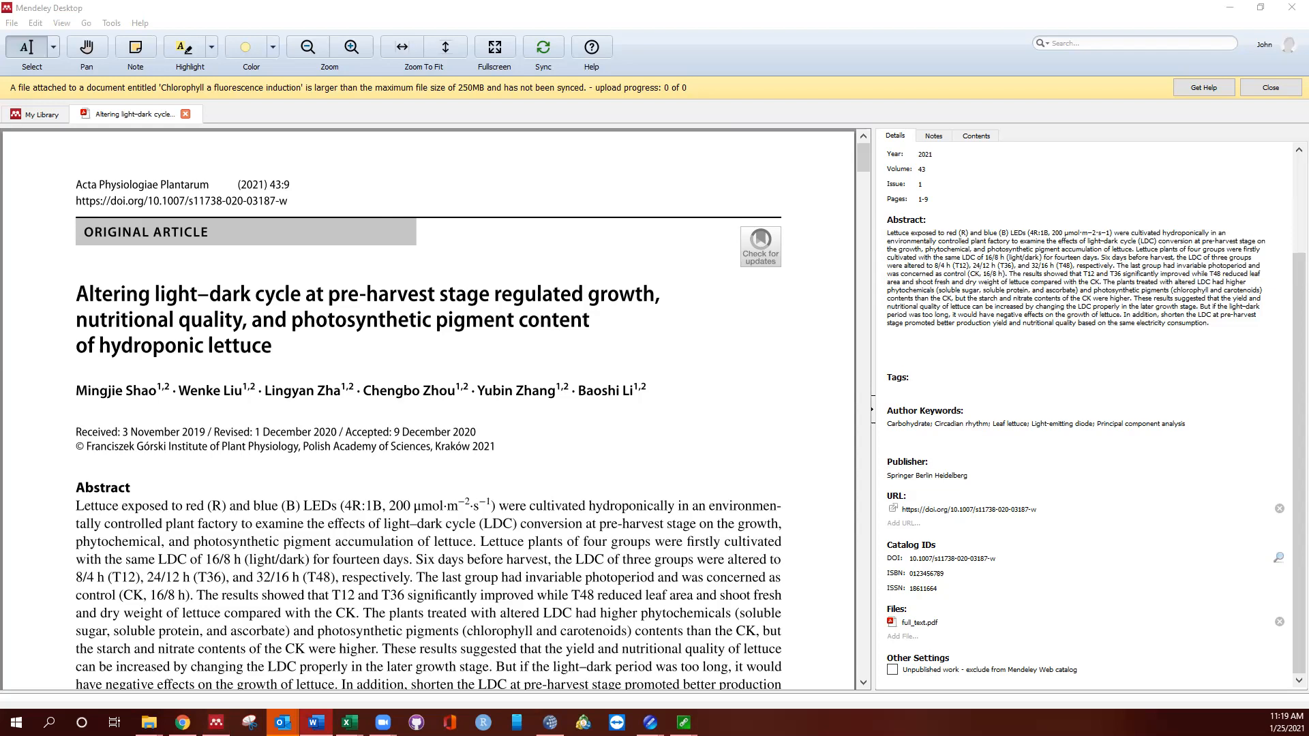
Step: Switch to the Word document, paste the lettuce article's formatted citation below objective 4c and end it with a period
left_click_drag(0, 30, 816, 1)
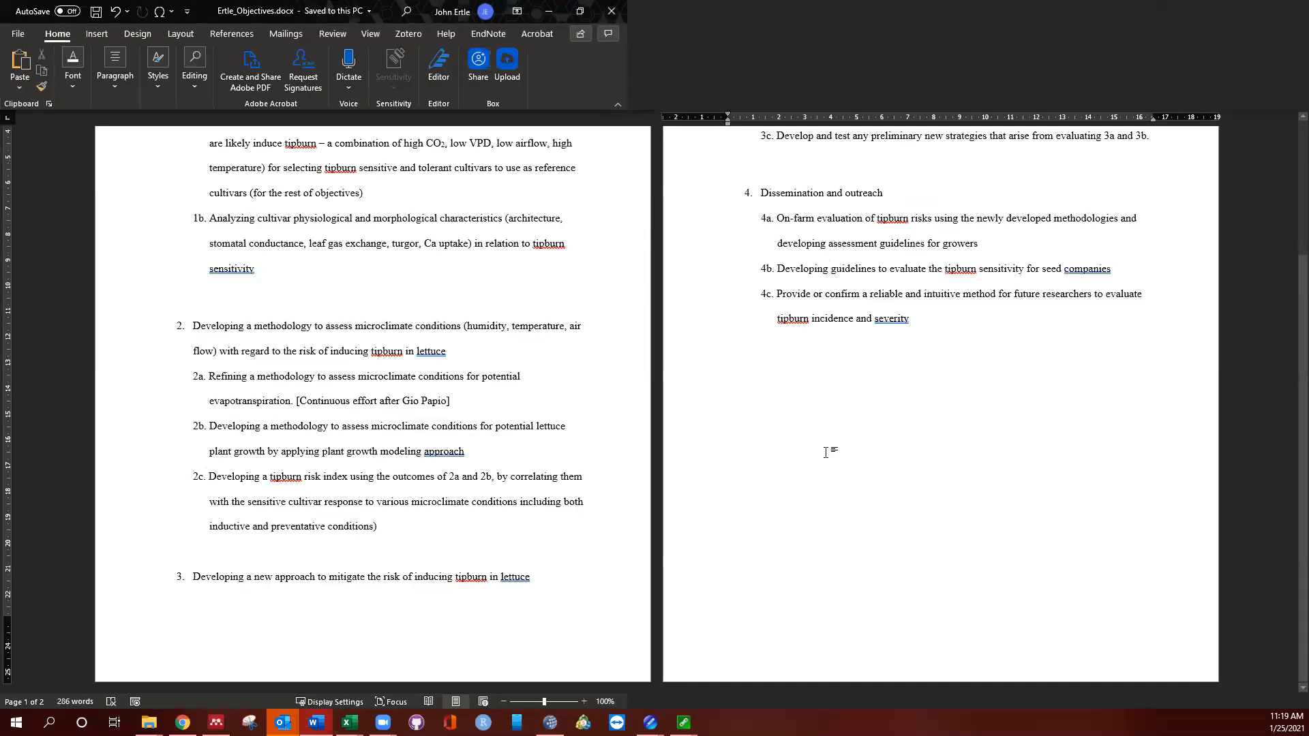
key("Return")
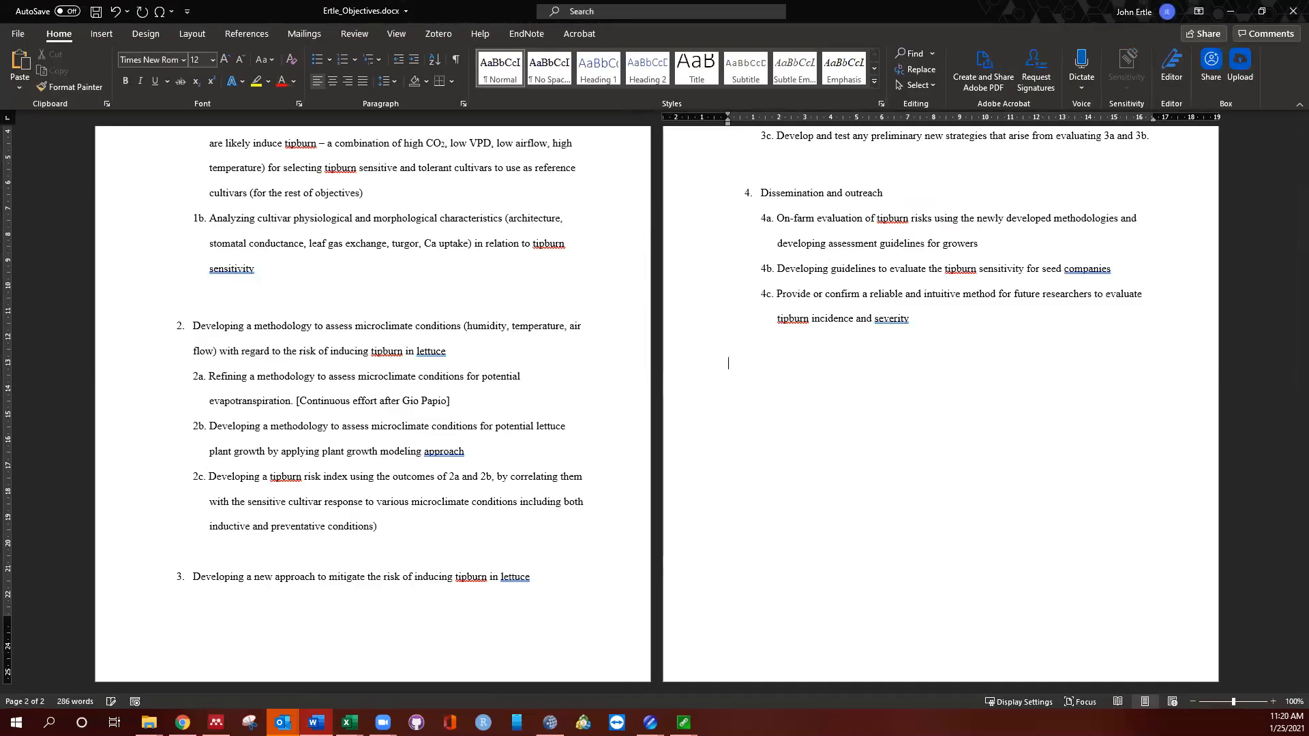
key("ctrl+v")
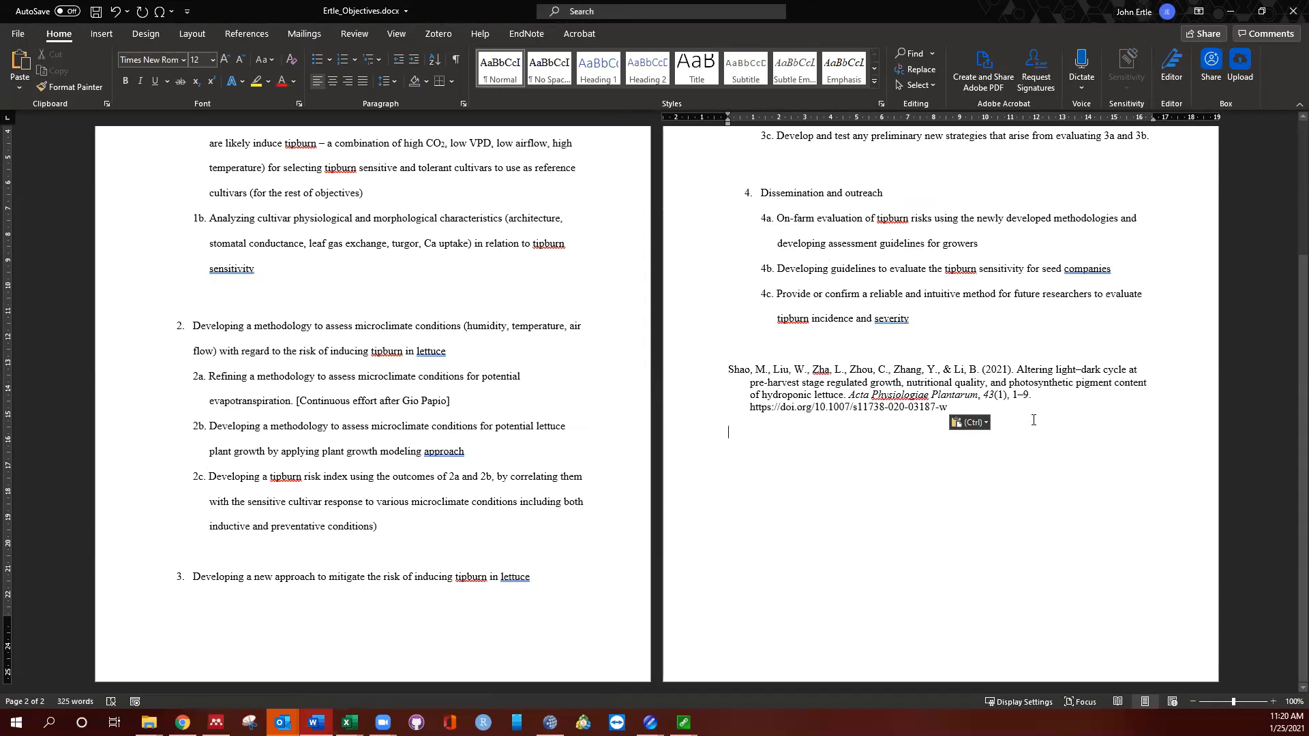
left_click(1004, 407)
type(".")
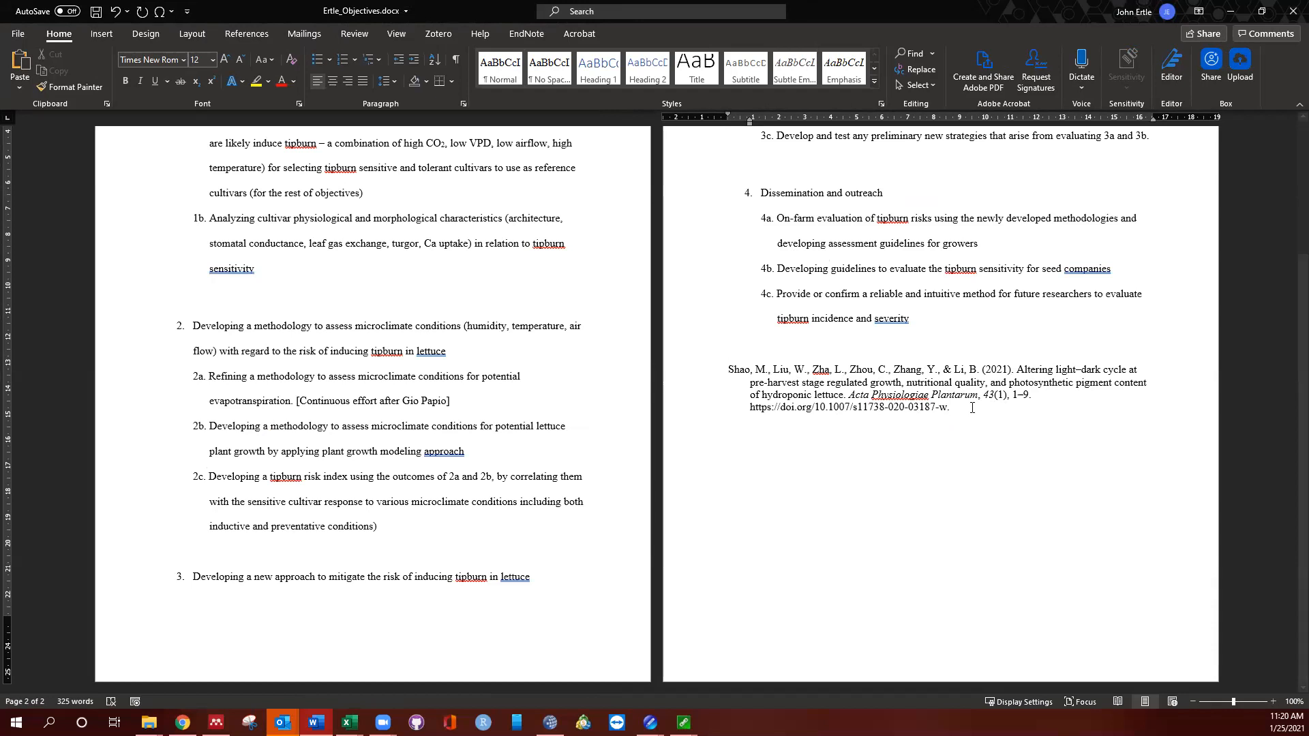
Step: Switch back to Mendeley Desktop and look for the citation style setting in the Options dialog
left_click(1230, 11)
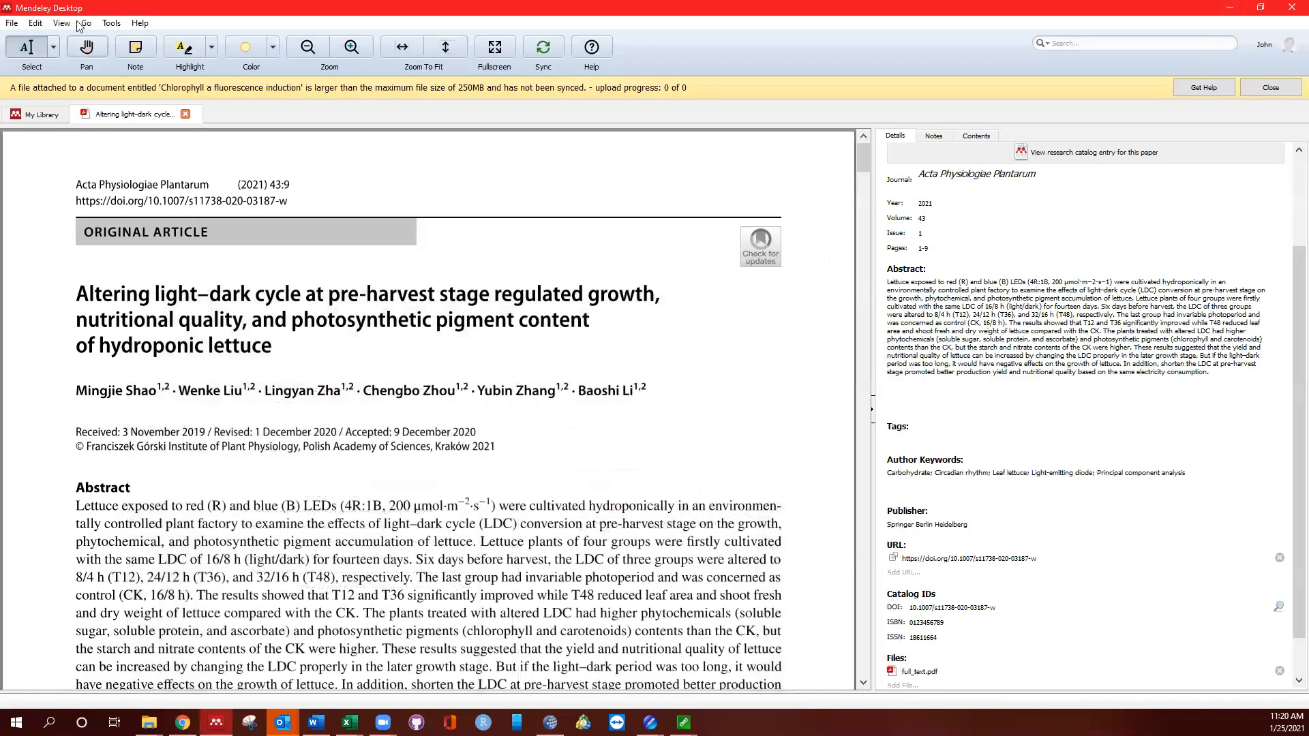
left_click(32, 26)
left_click(48, 27)
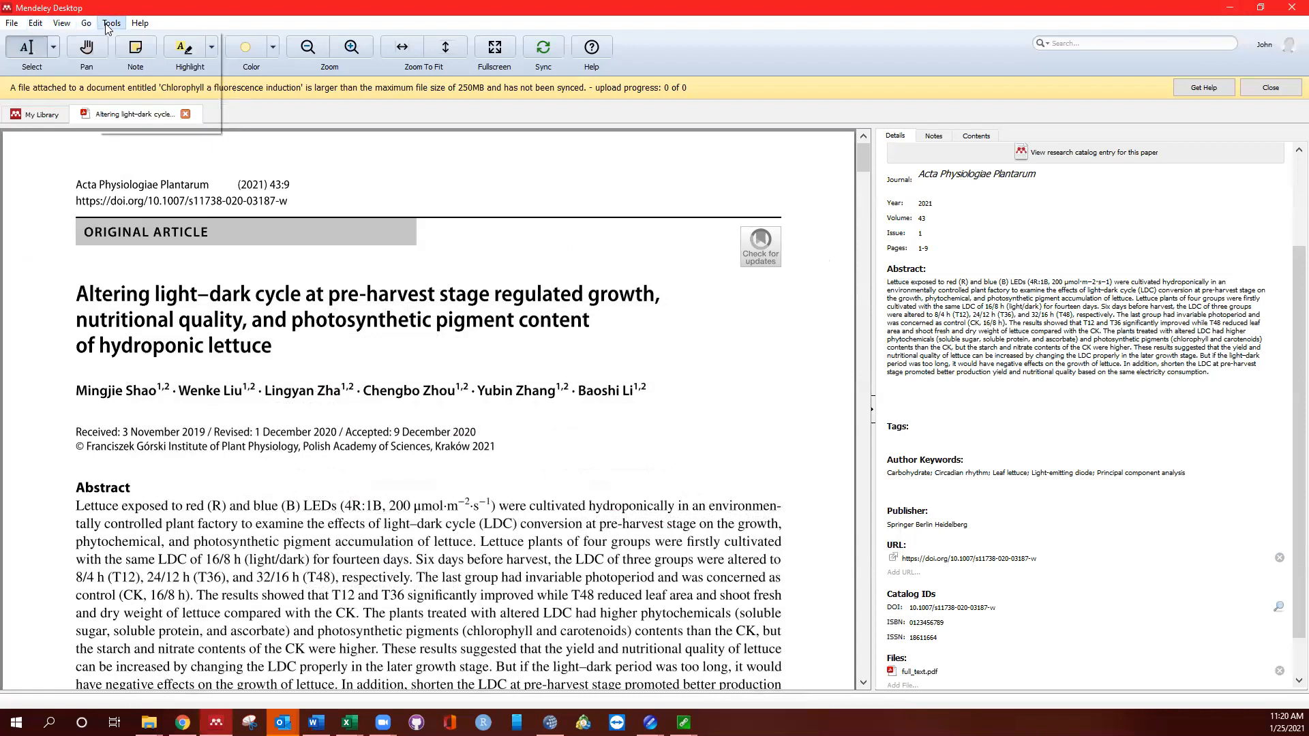
left_click(111, 25)
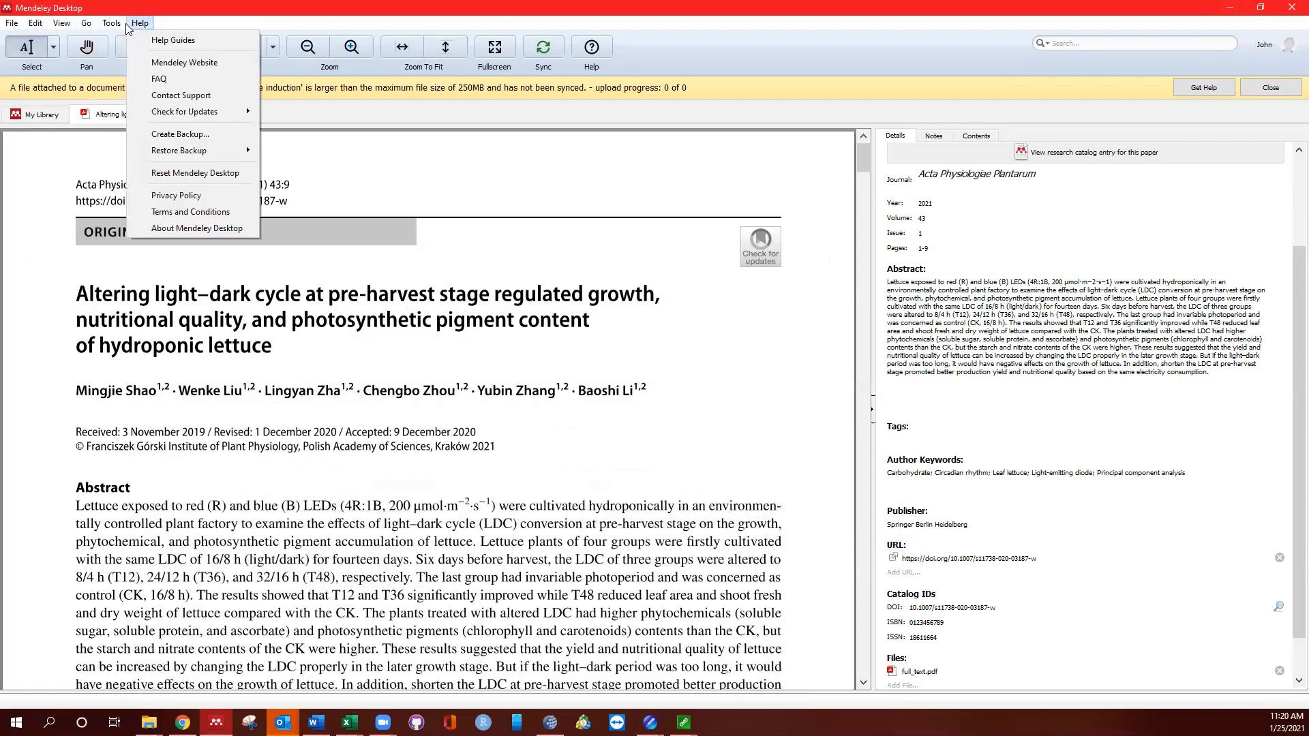
left_click(149, 117)
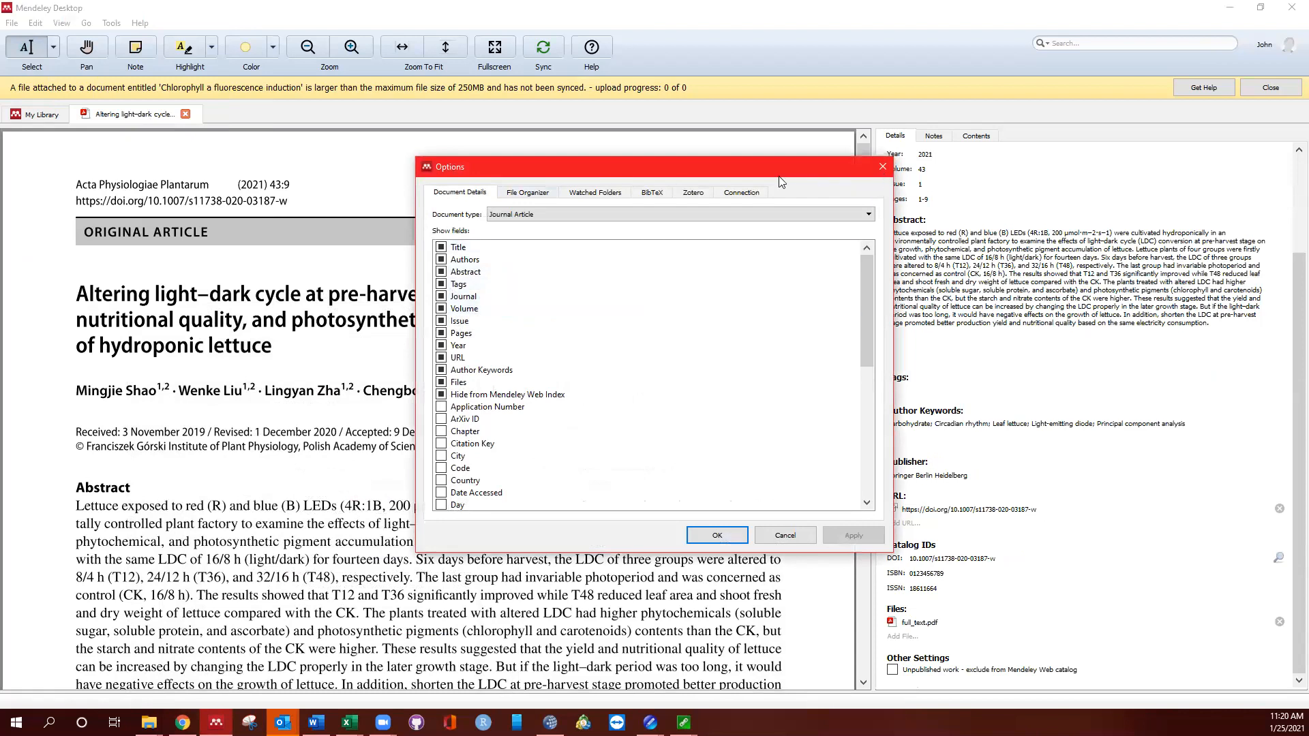
left_click(882, 167)
left_click(35, 22)
key("Right")
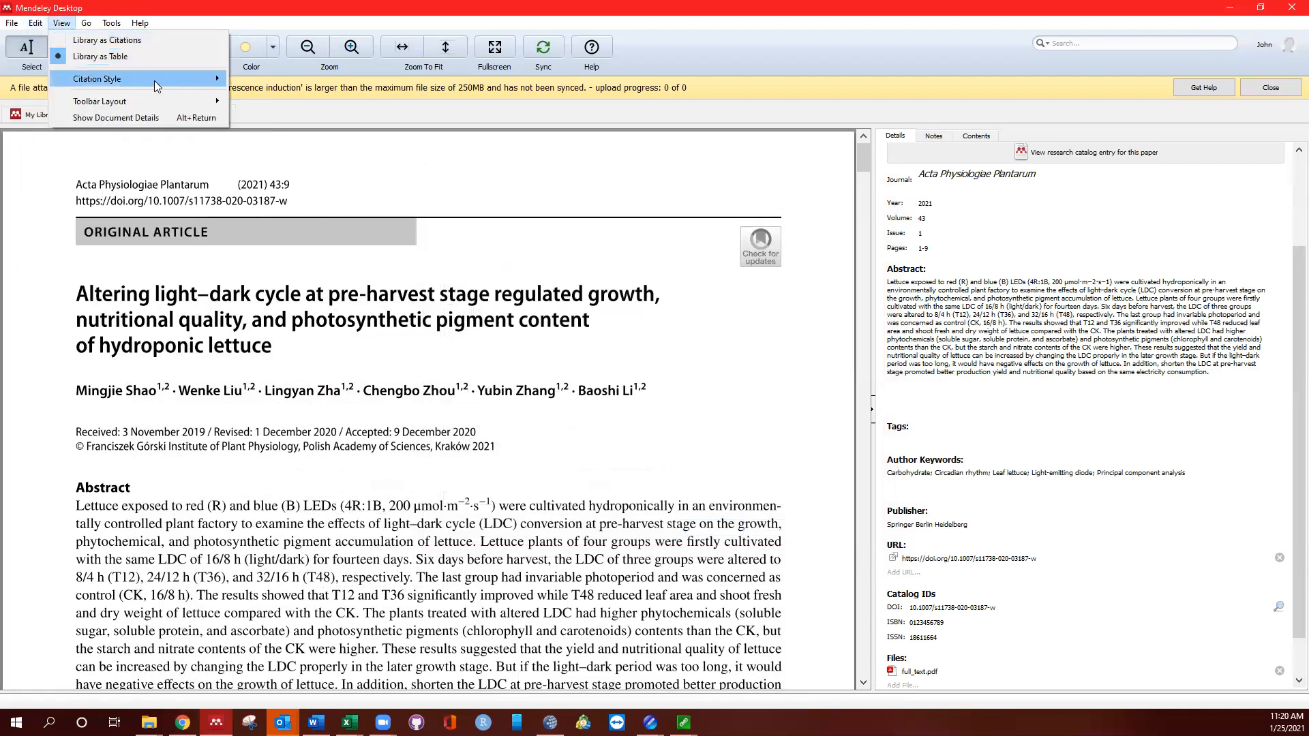
mouse_move(154, 81)
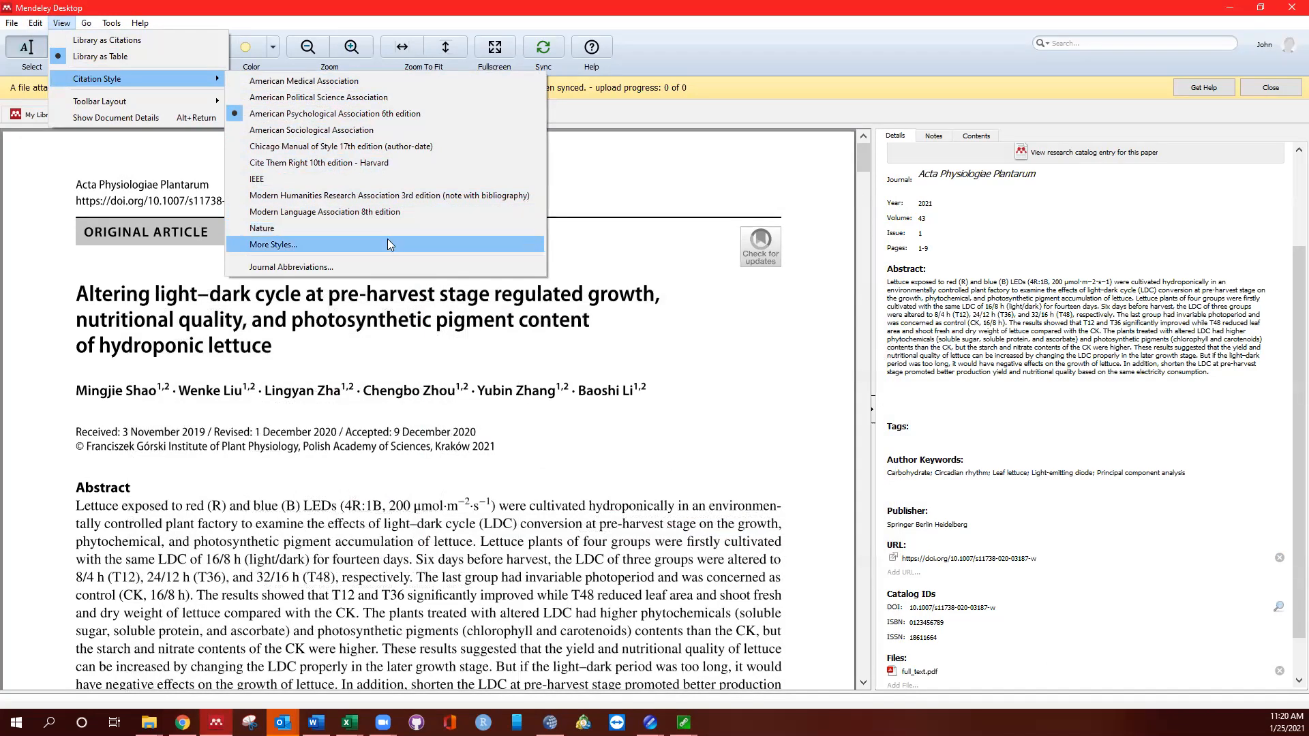
left_click(369, 266)
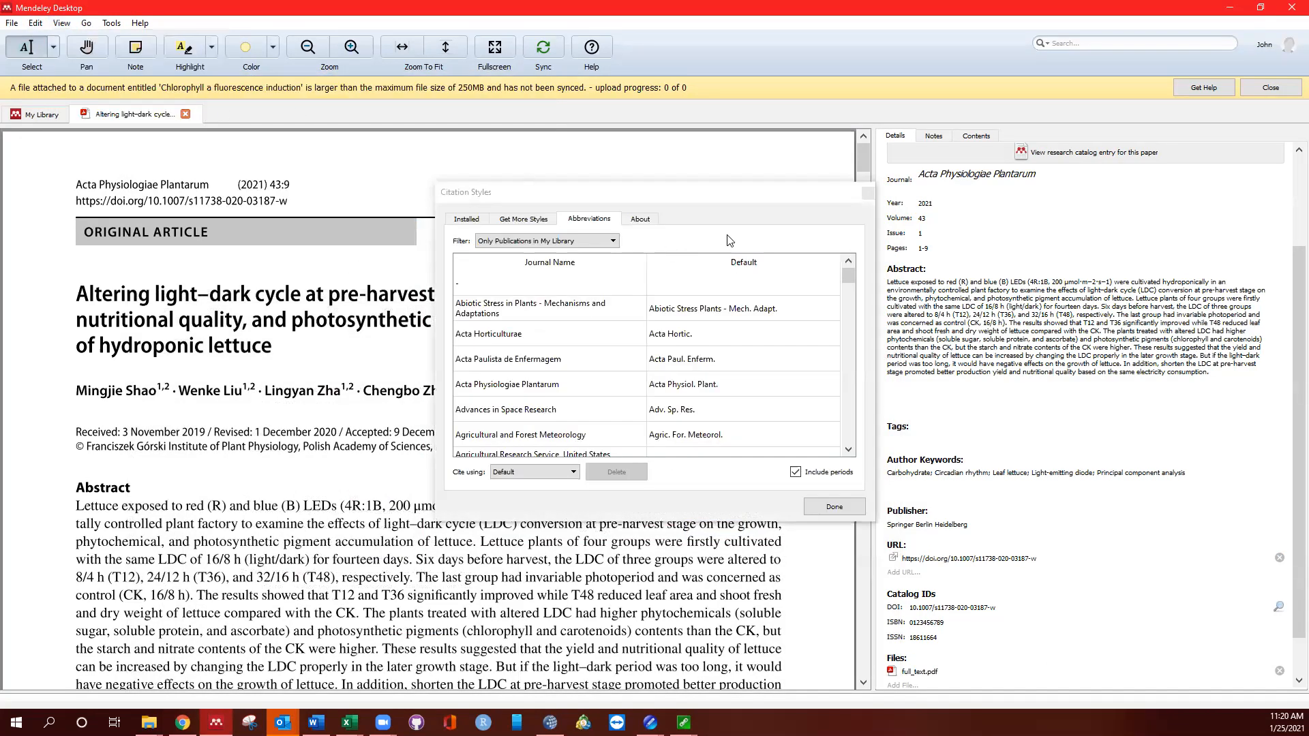
left_click(862, 192)
Step: Set the citation style to Modern Language Association 8th edition
left_click(61, 23)
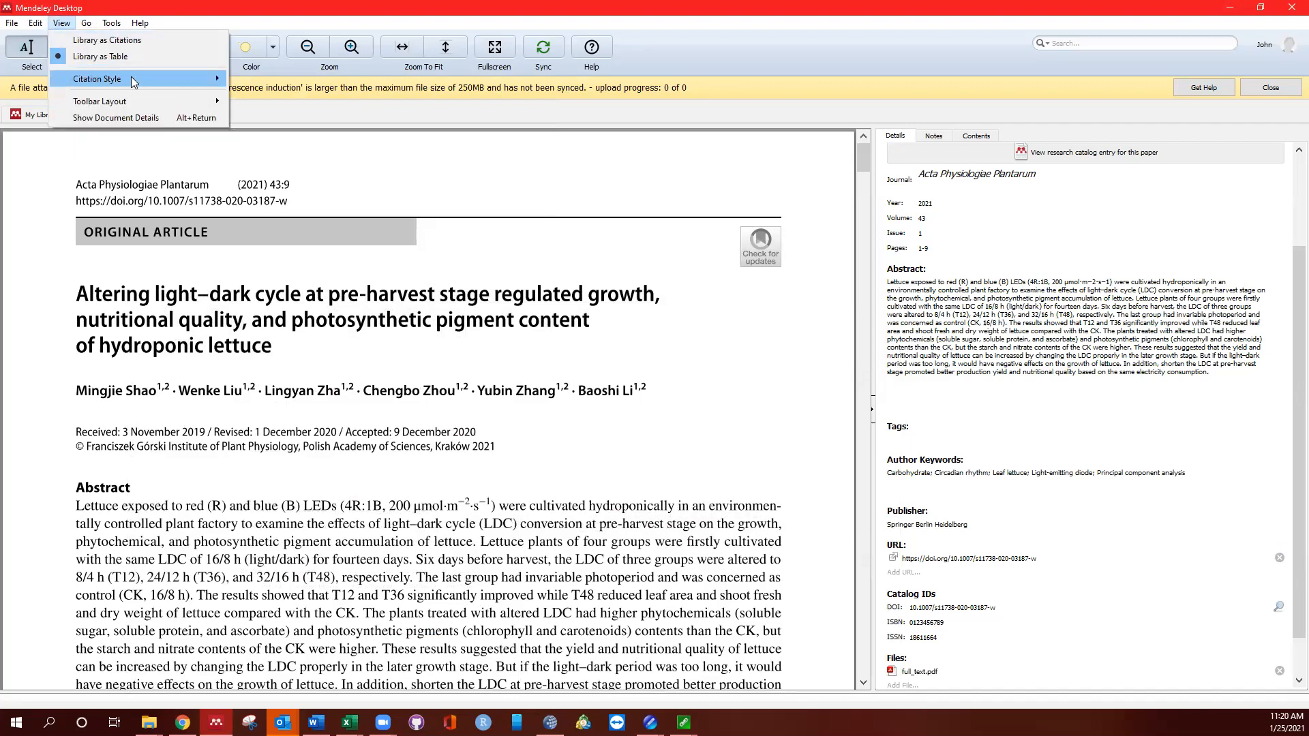
mouse_move(204, 79)
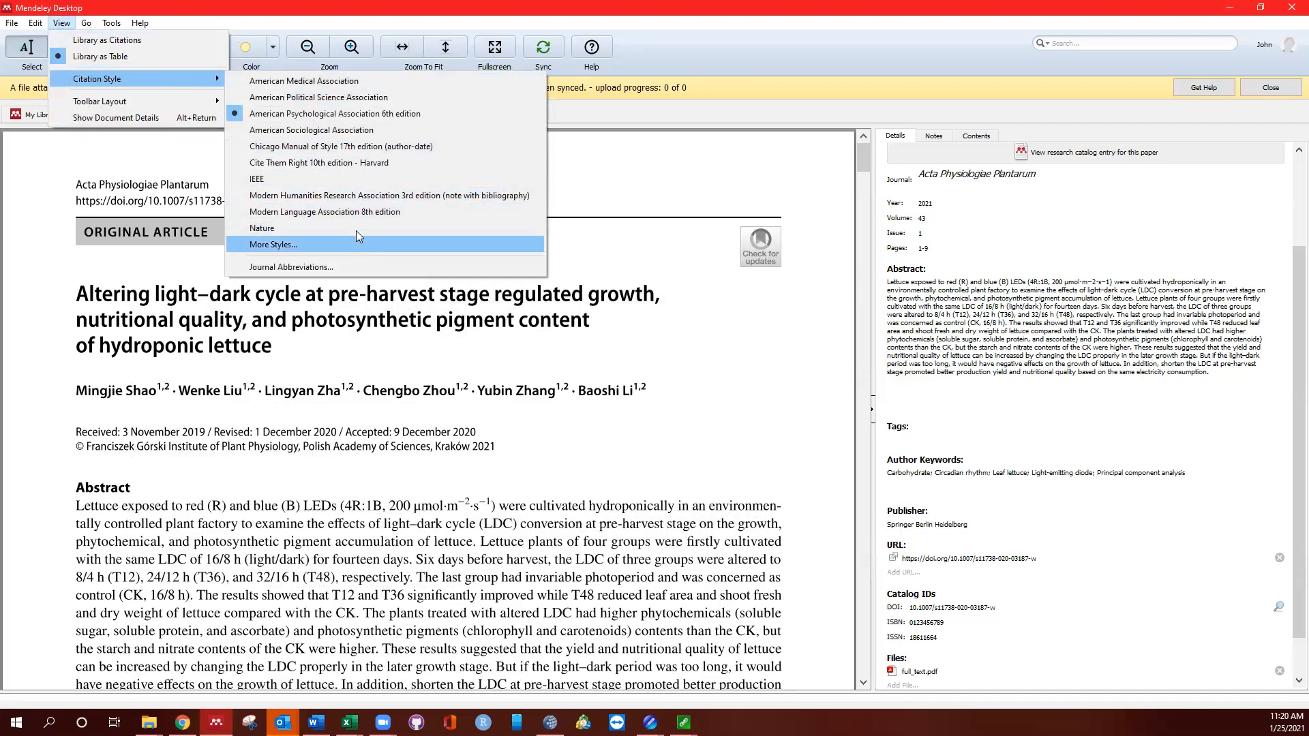
left_click(394, 217)
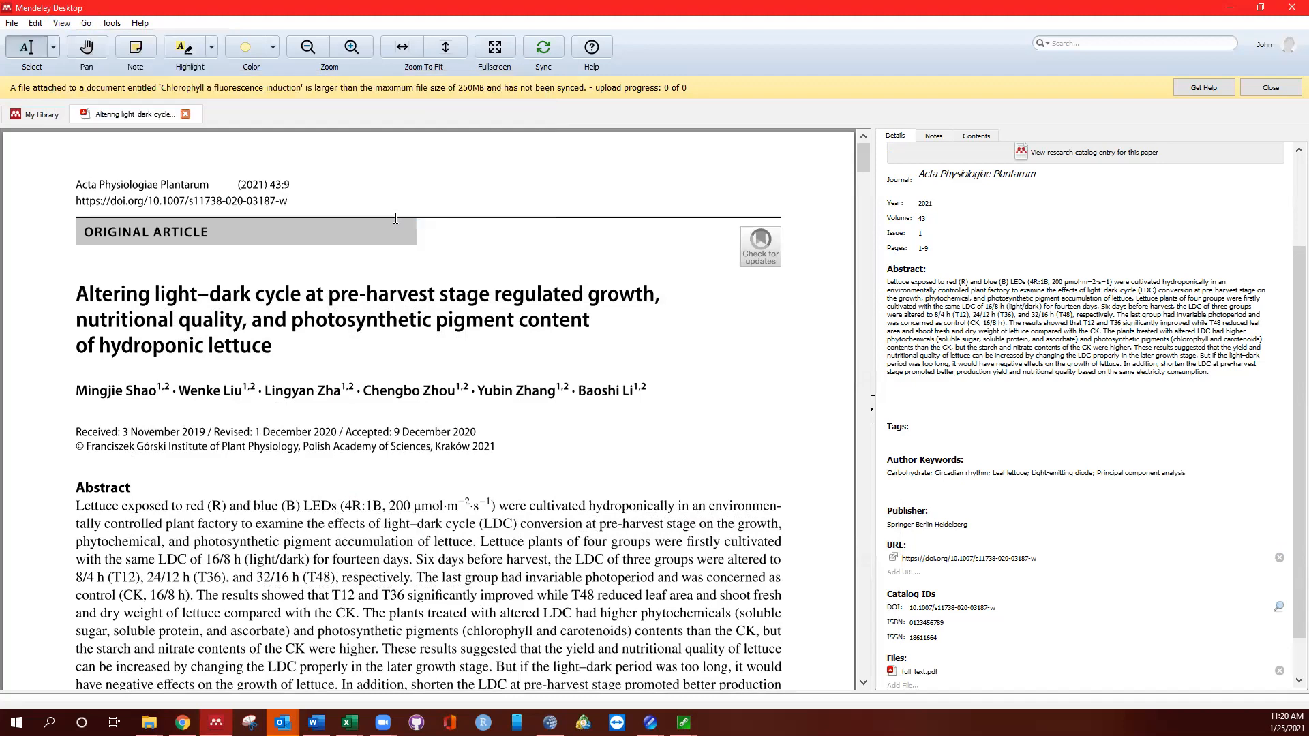
Step: Copy the lettuce article's formatted citation and paste it into the Word document below the first reference
left_click(35, 24)
mouse_move(98, 168)
left_click(259, 168)
left_click(315, 723)
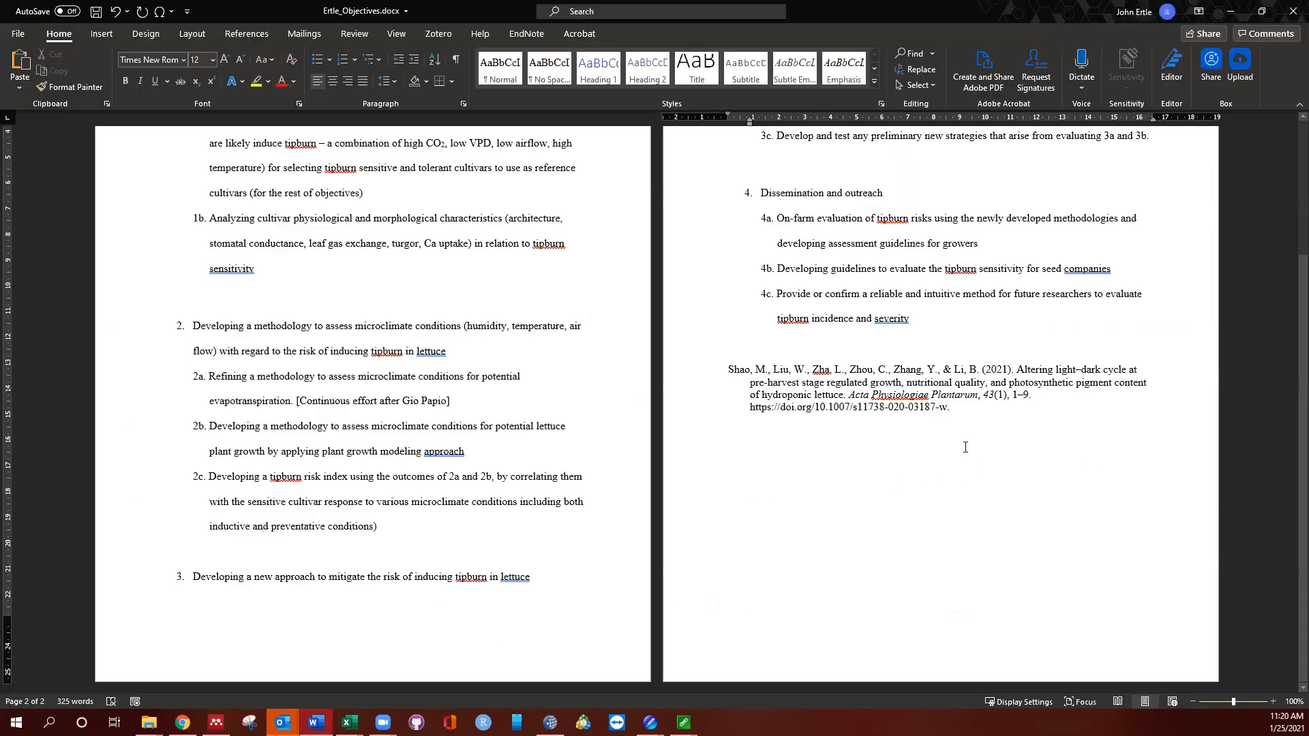
key("Return")
key("ctrl+v")
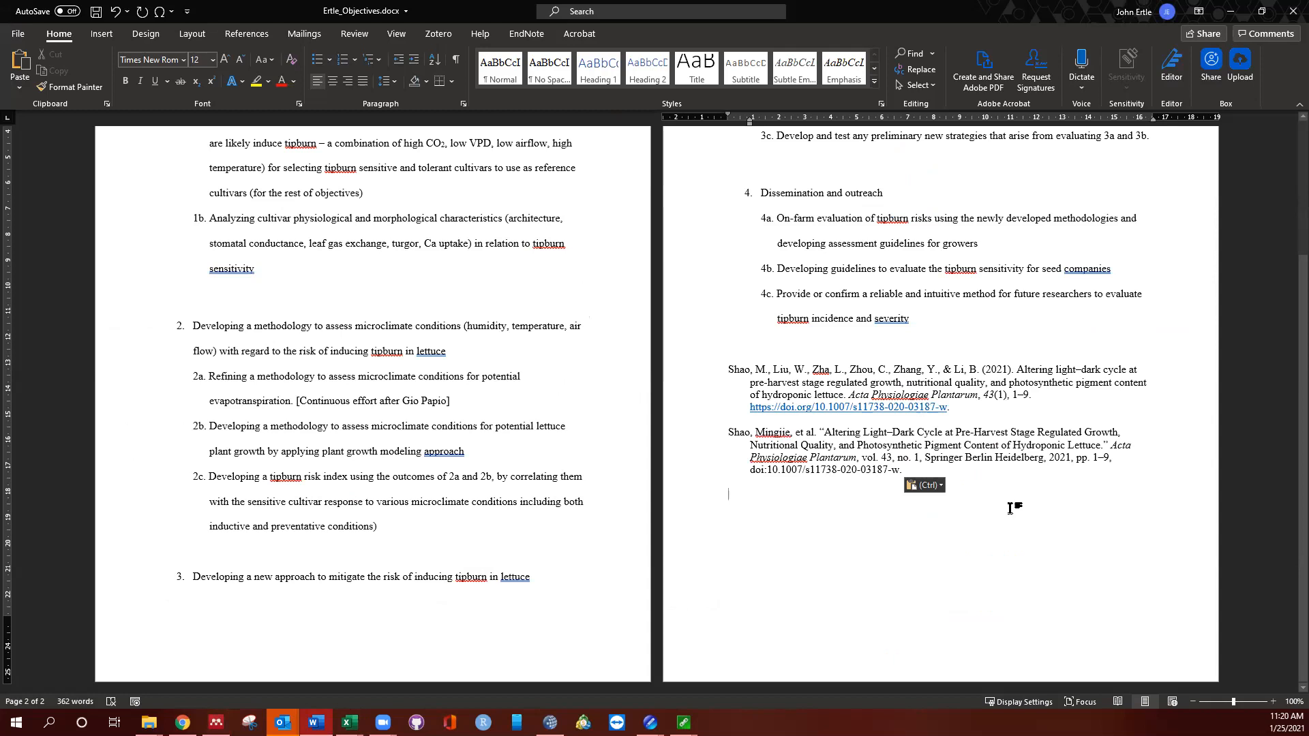
Step: Return to the Mendeley Desktop library and open the document 59_219.Pdf from the Tipburn folder in the reader
left_click(1236, 12)
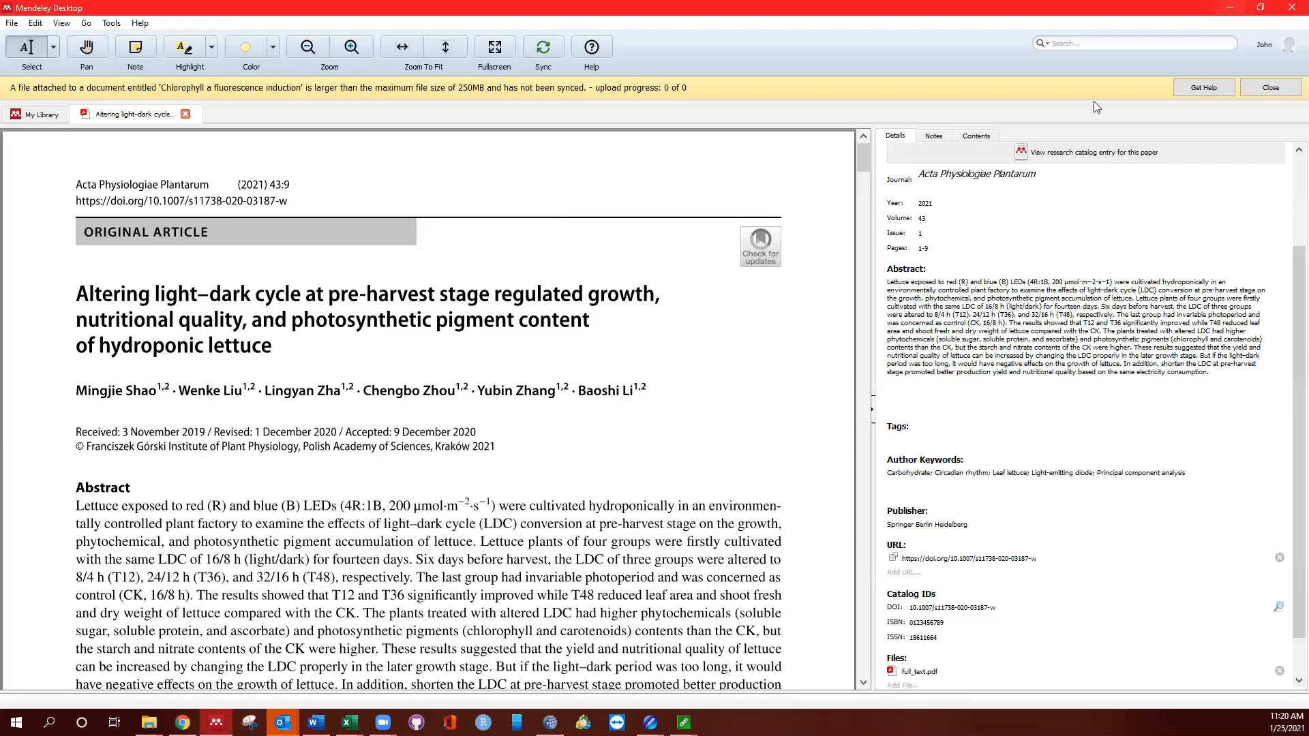
left_click(40, 116)
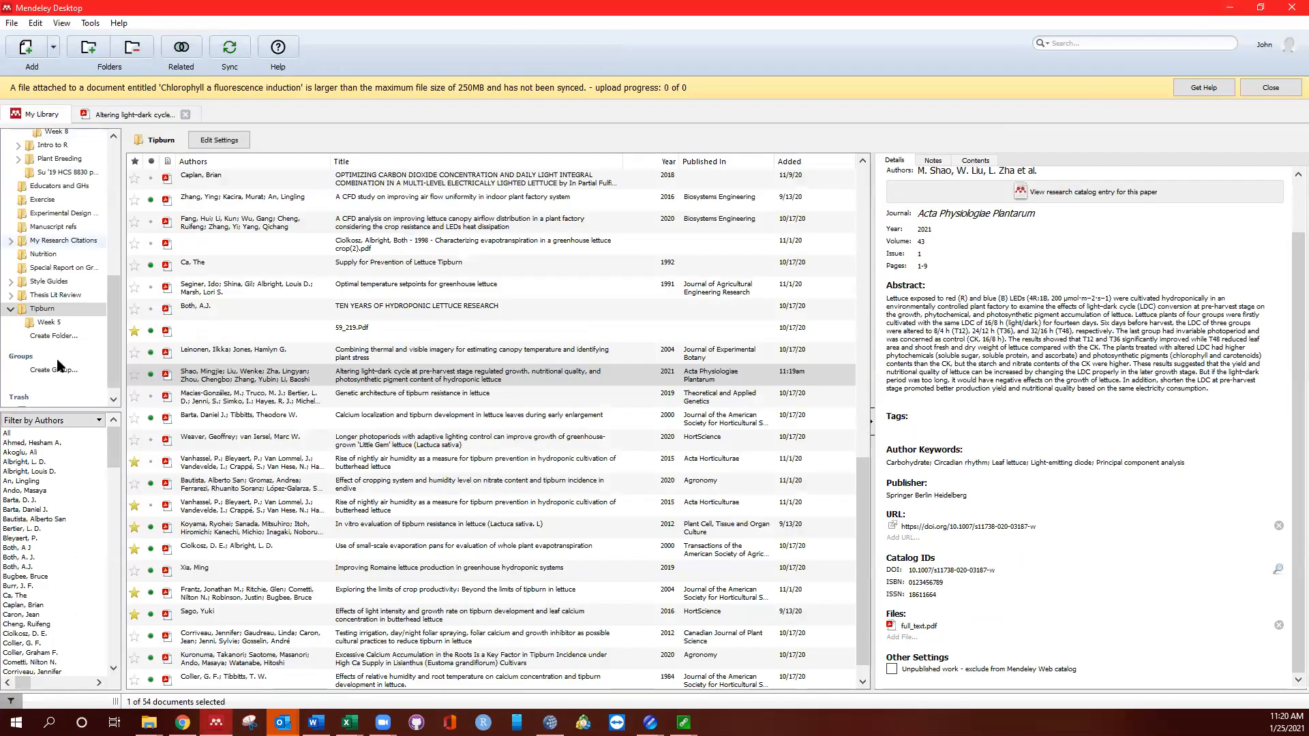
scroll(413, 416, "up", 2)
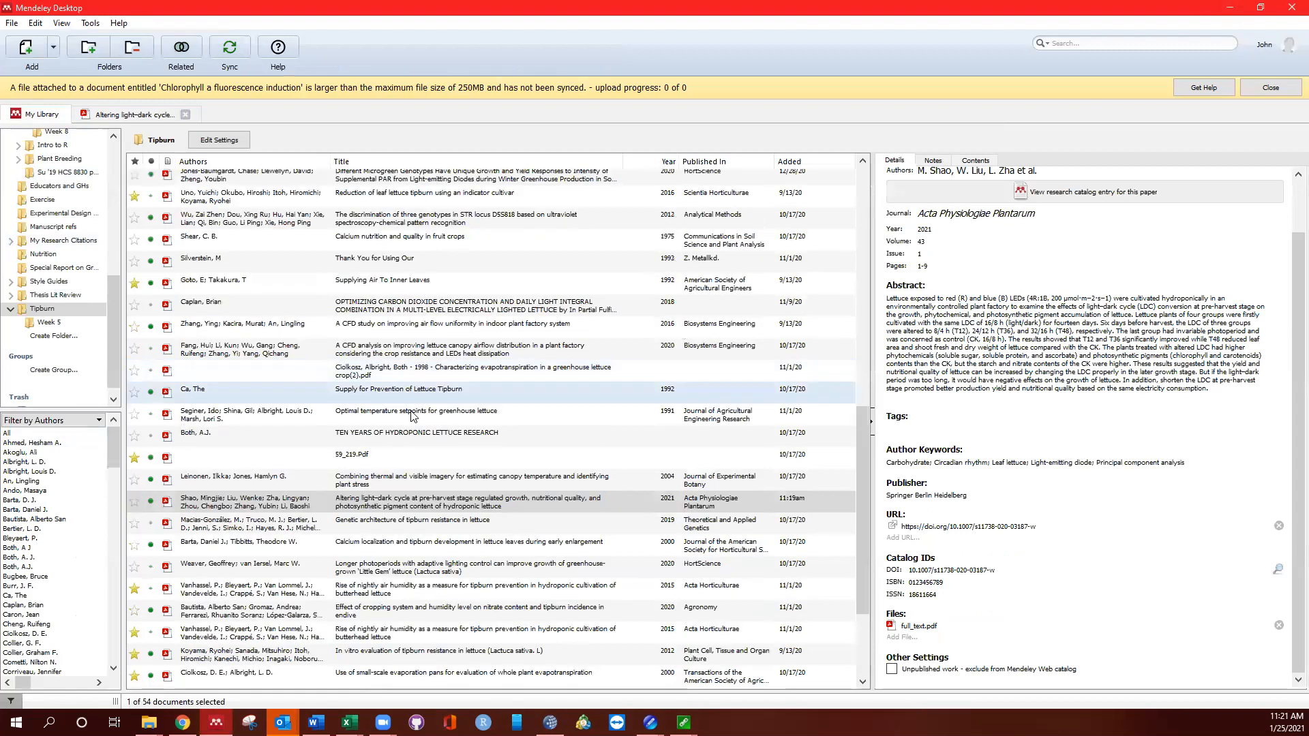
double_click(400, 458)
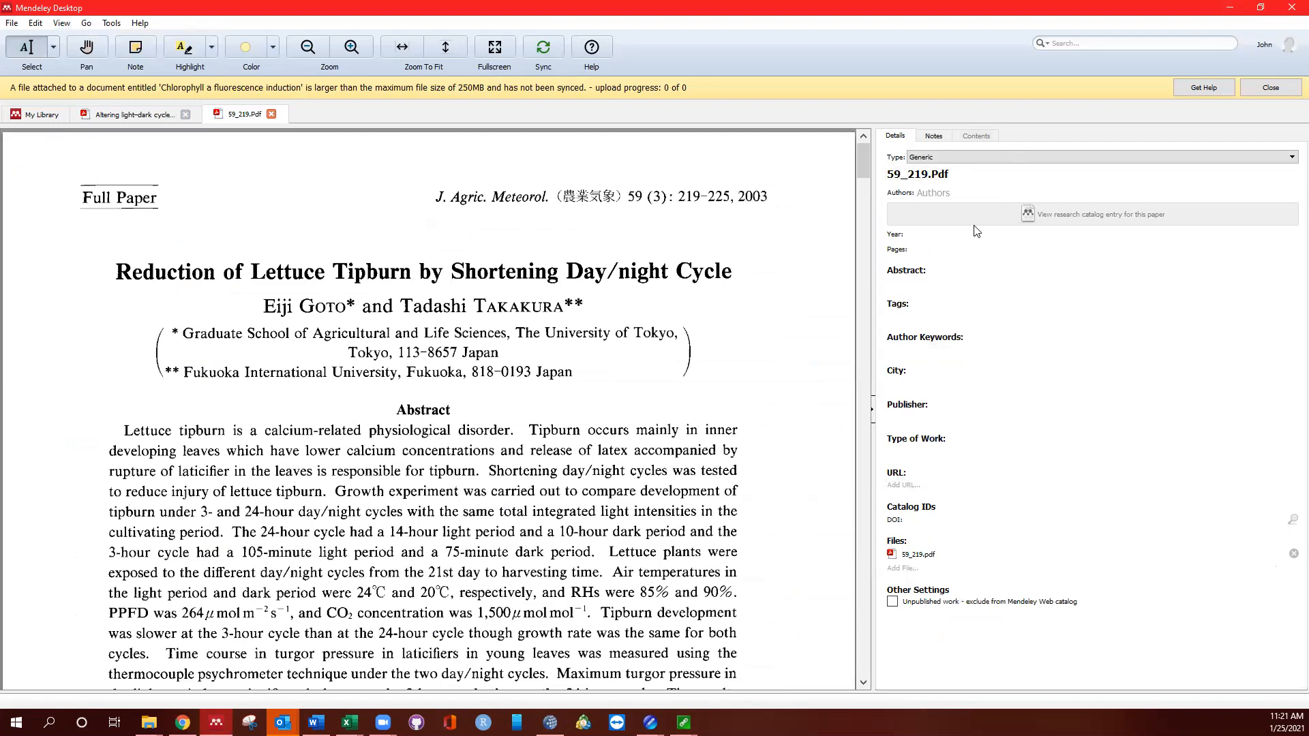
Step: Set the document type of 59_219.Pdf to Journal Article
left_click(988, 163)
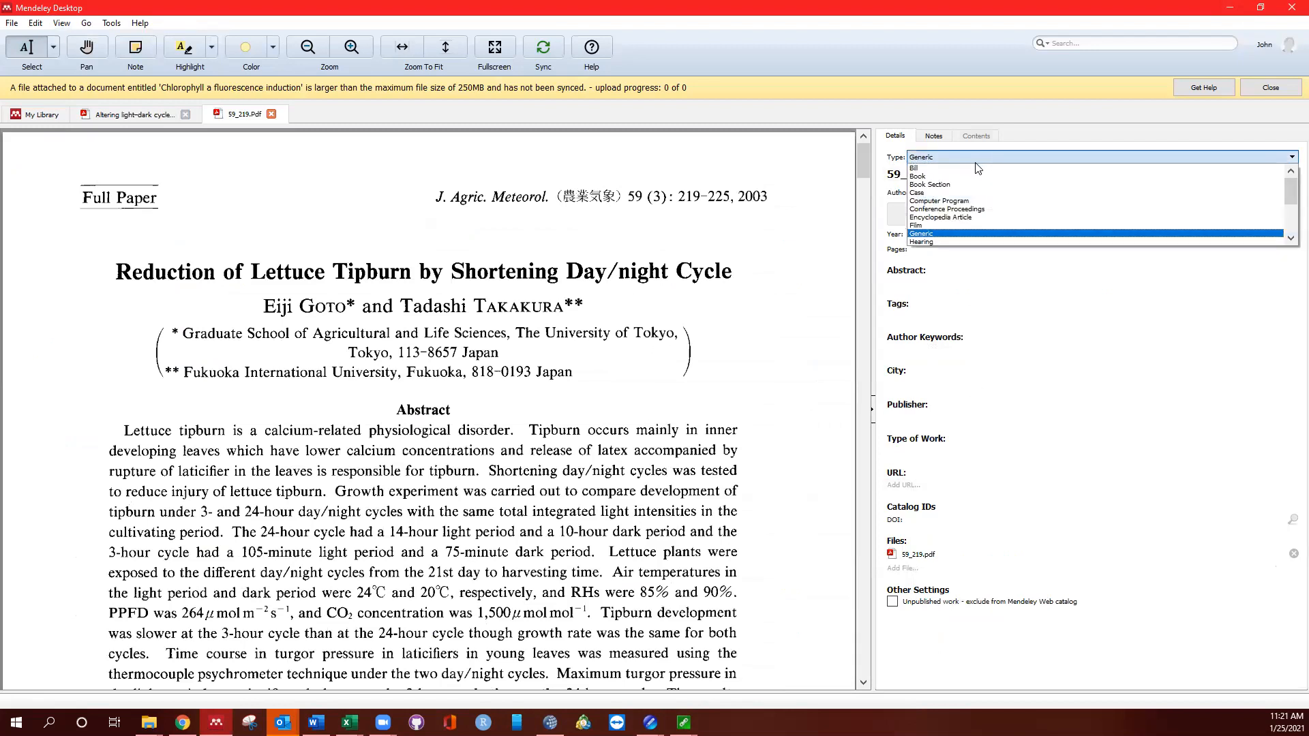
scroll(965, 184, "down", 4)
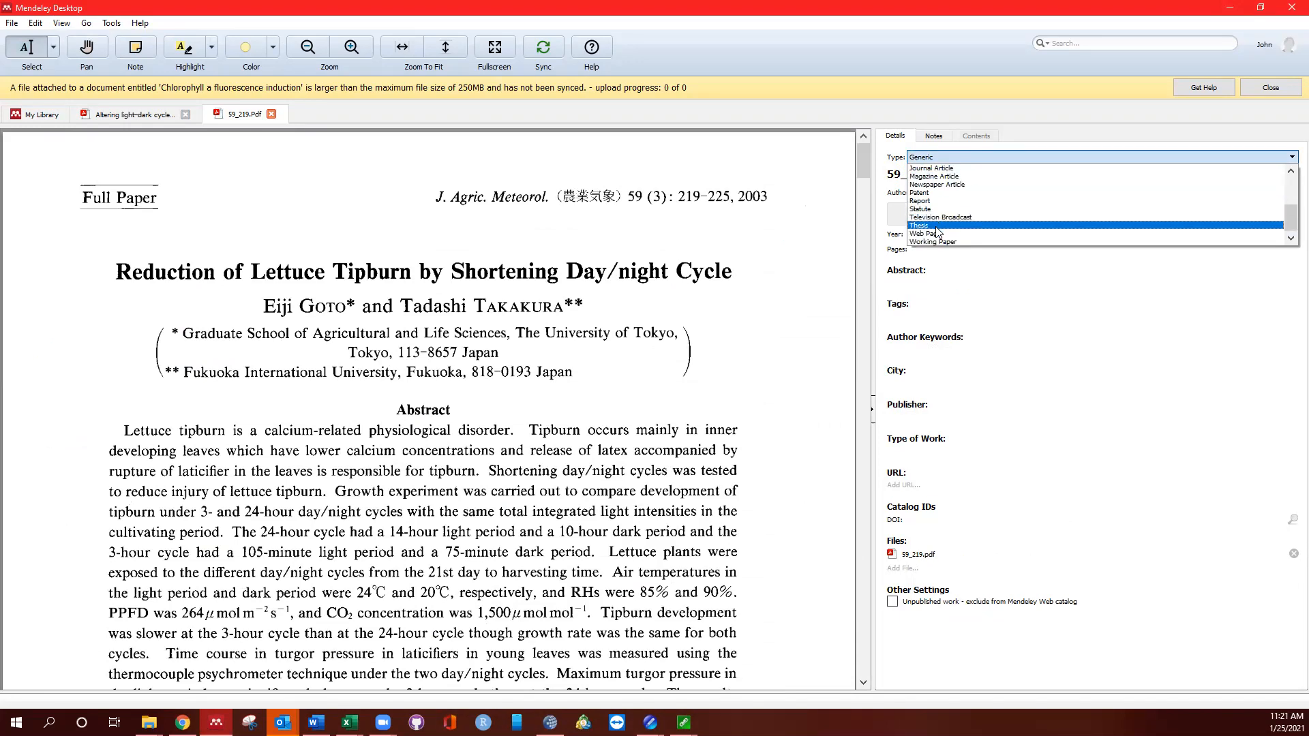
left_click(941, 167)
Step: Replace the document's title with "Reduction of Lettuce Tipburn by Shortening Day/night Cycle"
left_click_drag(953, 175, 792, 165)
type("Red")
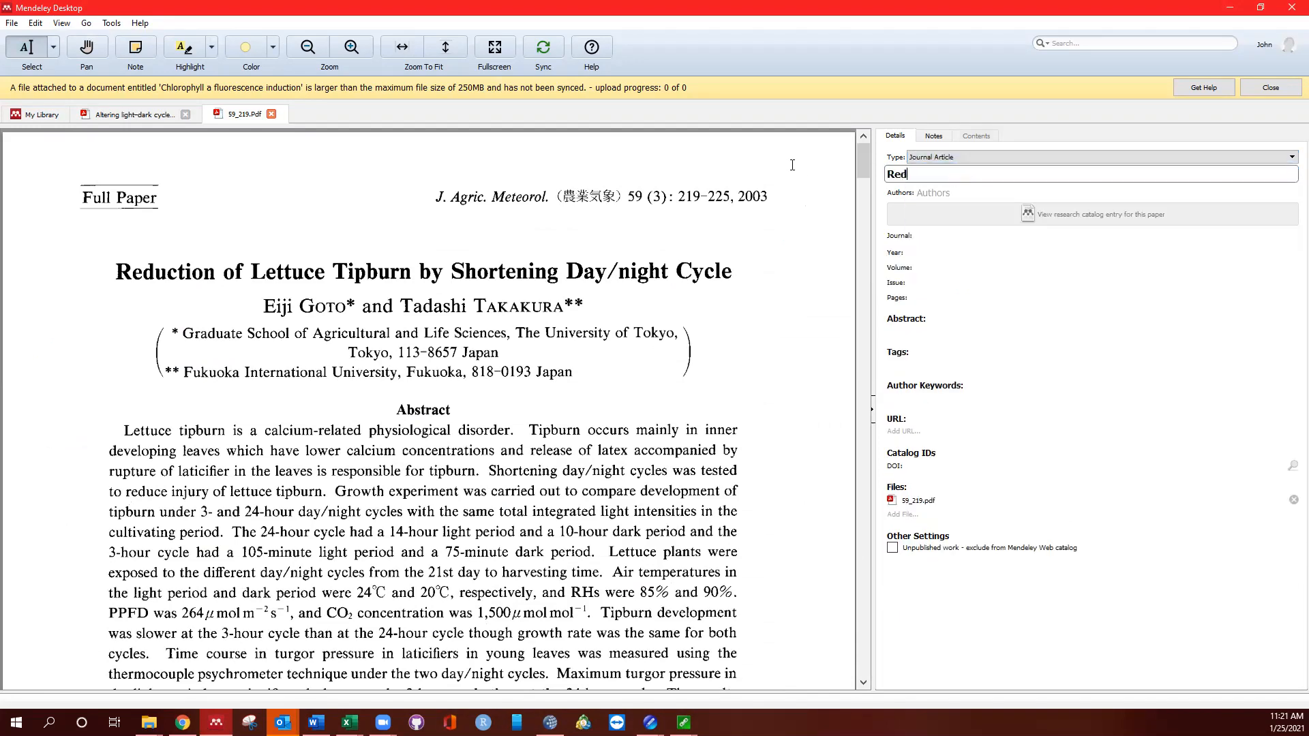
type("uction of Lettuc")
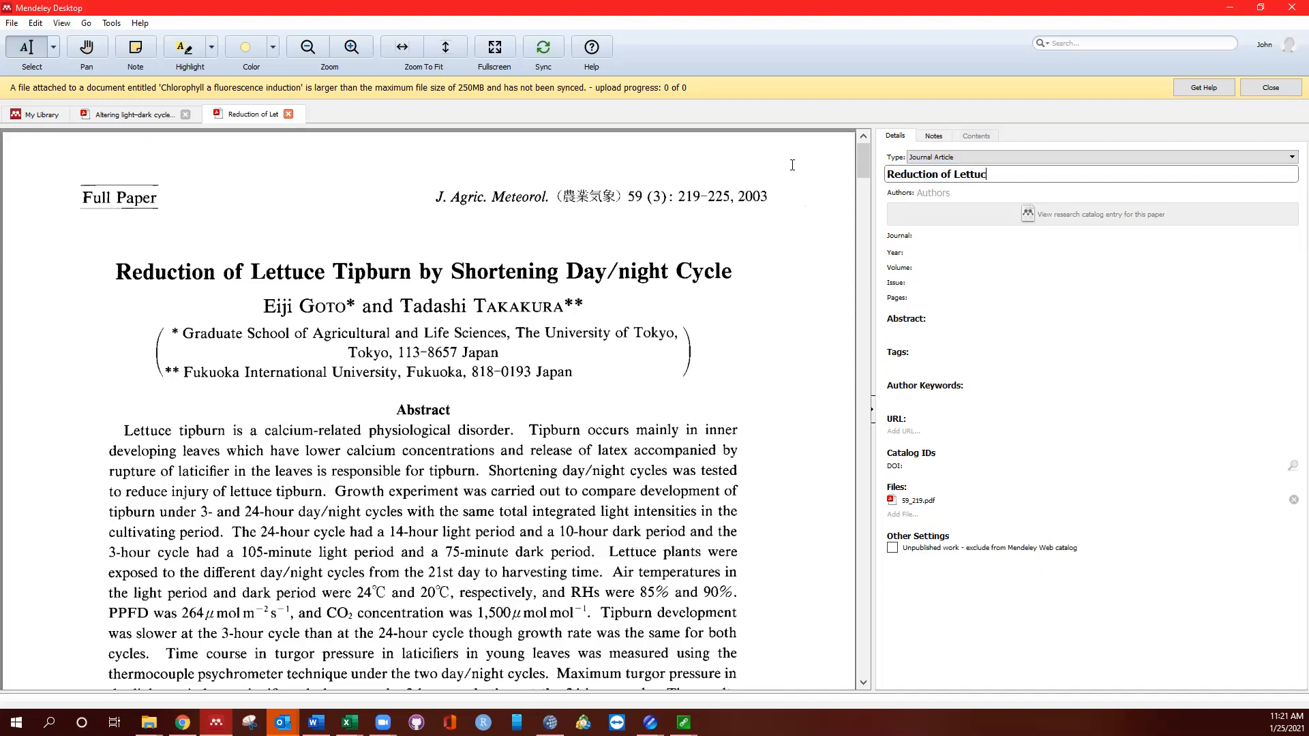
type("e Tipburn by ")
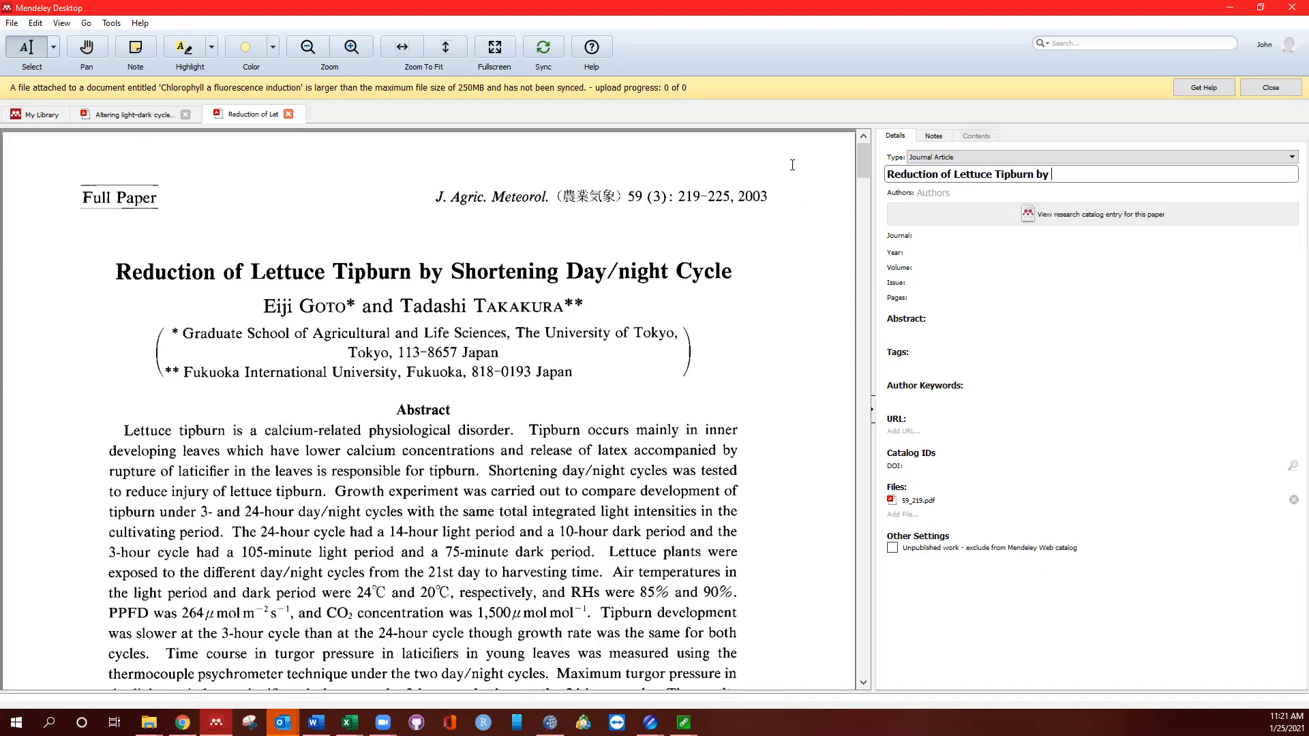
type("Shortening D")
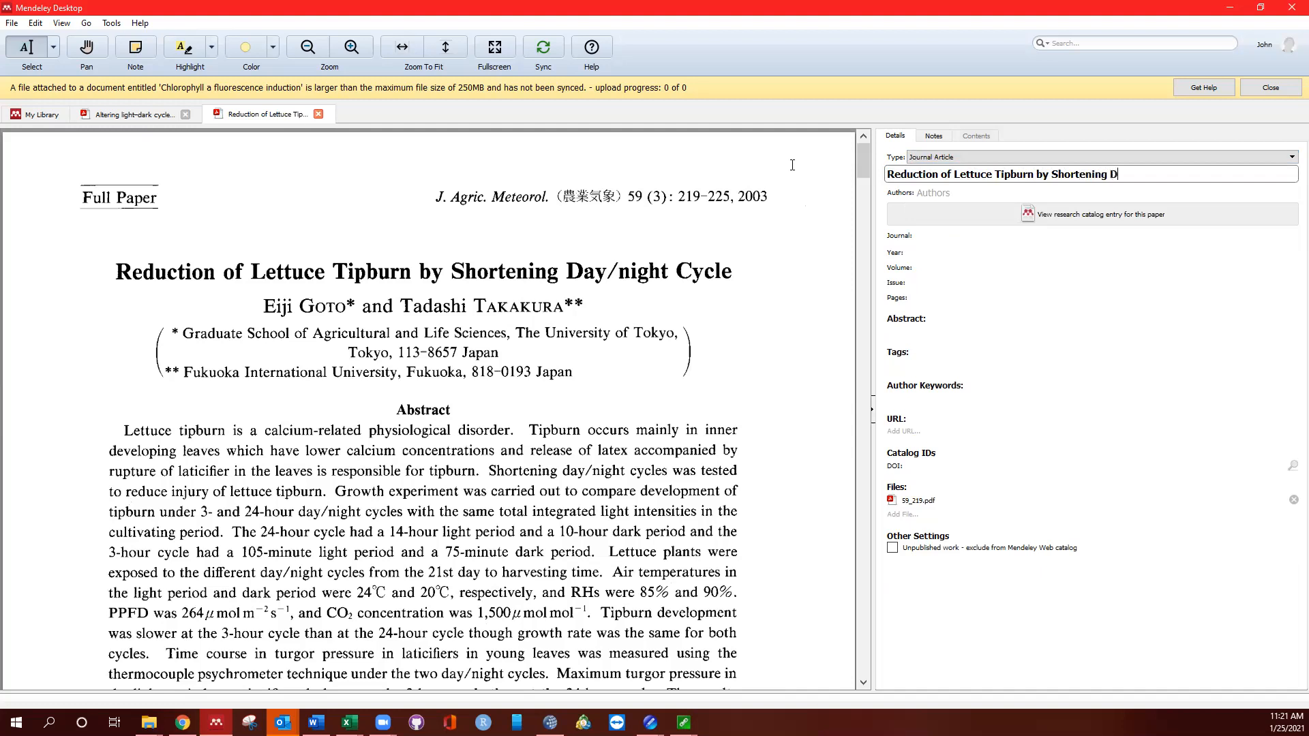
type("ay/night cycl")
key("BackSpace")
key("BackSpace")
key("BackSpace")
key("BackSpace")
key("BackSpace")
type("Cycle")
key("Return")
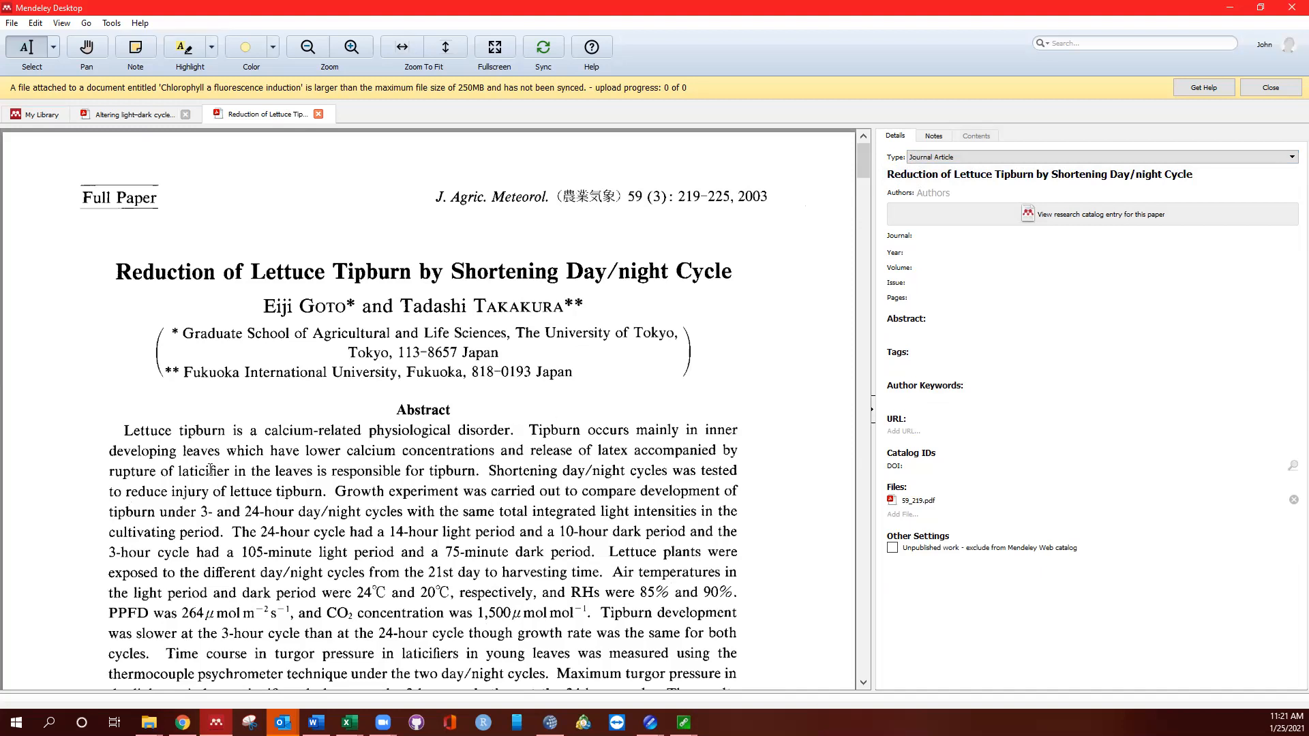
Step: In the "Altering light–dark cycle" article, highlight the abstract's opening in purple, from "Lettuce exposed" through "(LDC)"
scroll(442, 336, "down", 12)
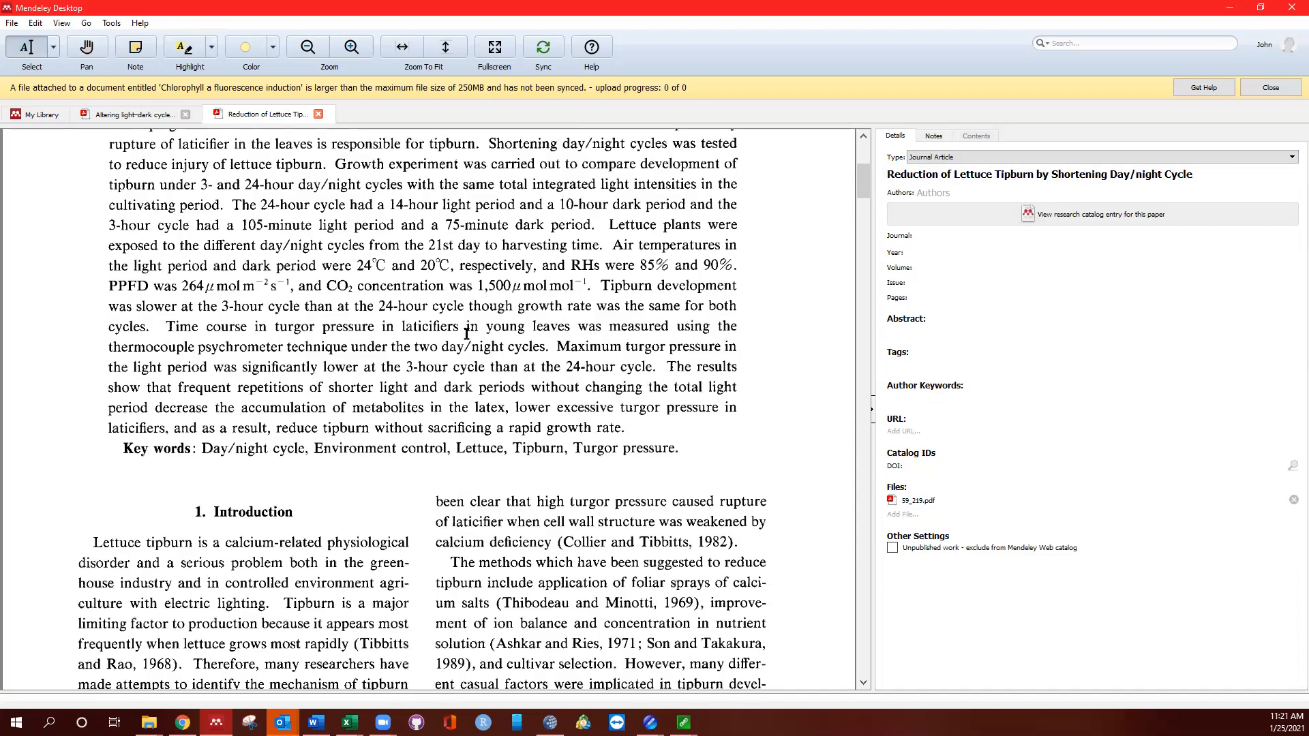
scroll(466, 333, "up", 5)
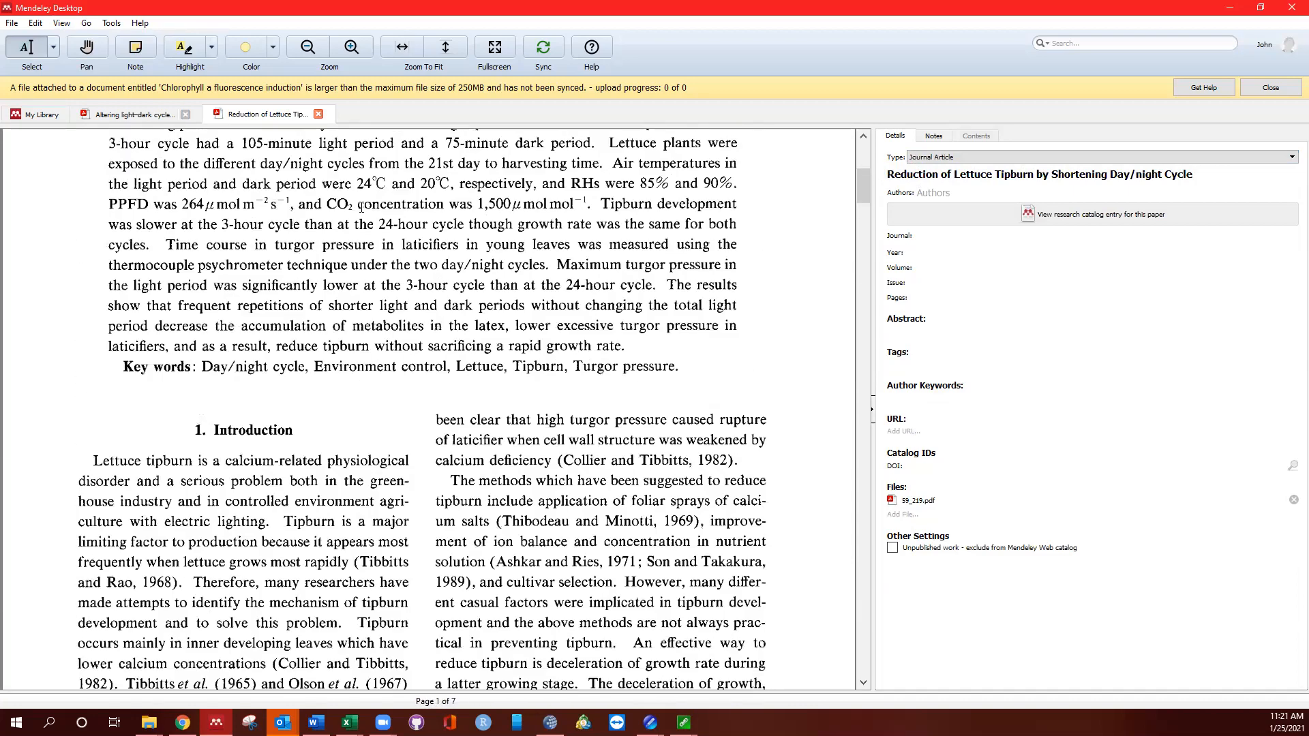
left_click(116, 116)
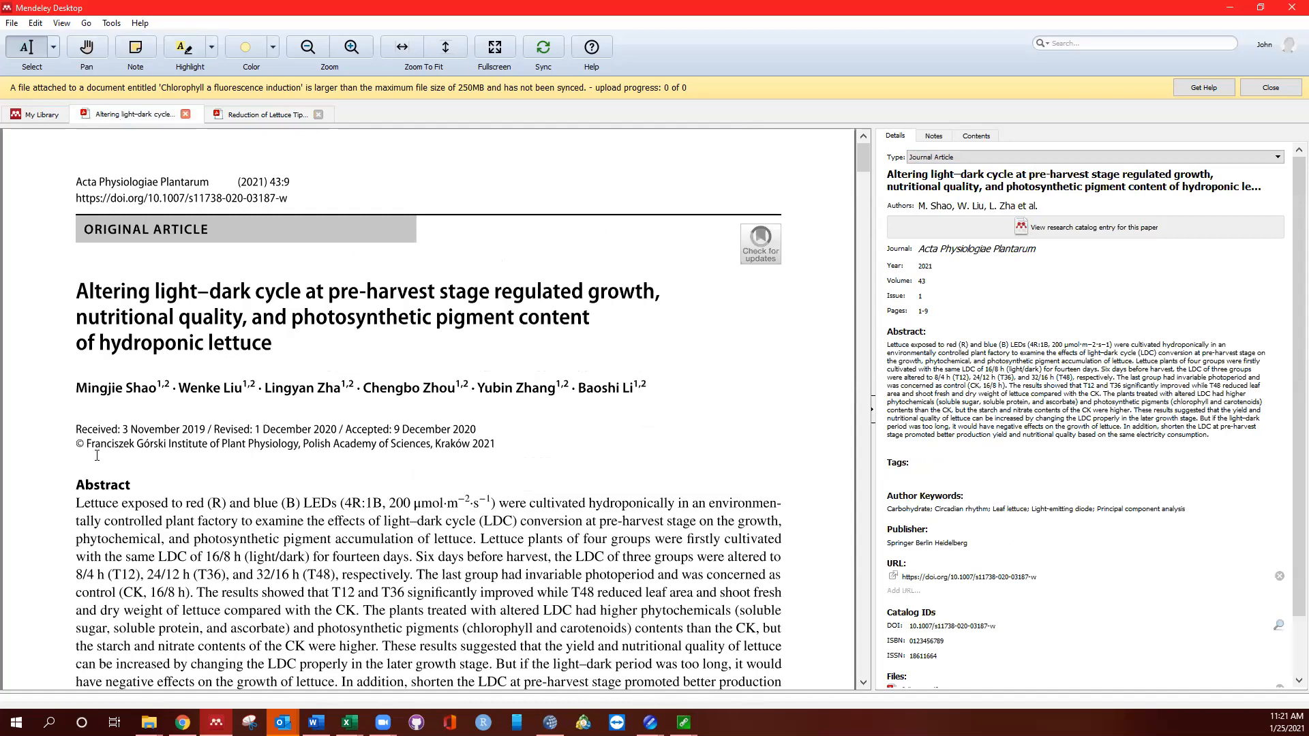
scroll(97, 456, "down", 2)
left_click_drag(76, 421, 518, 441)
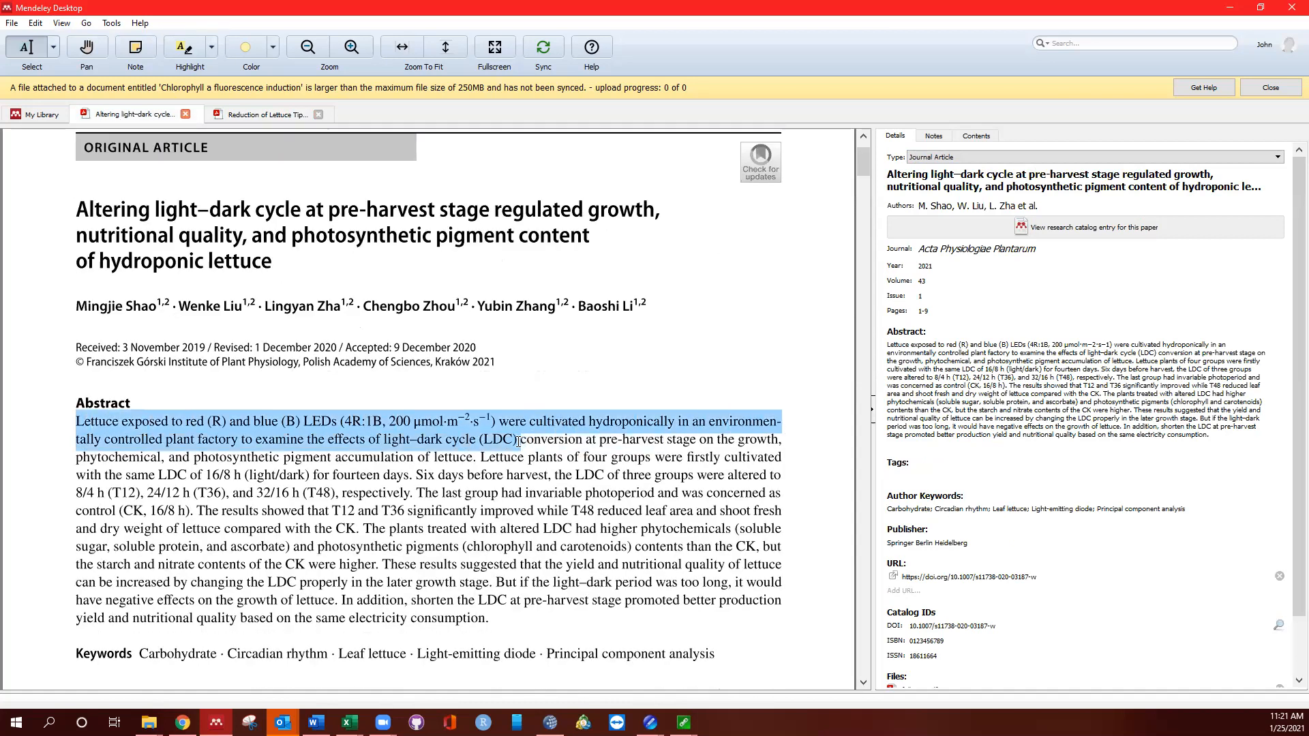
left_click(211, 48)
left_click(211, 49)
left_click(272, 49)
left_click(270, 122)
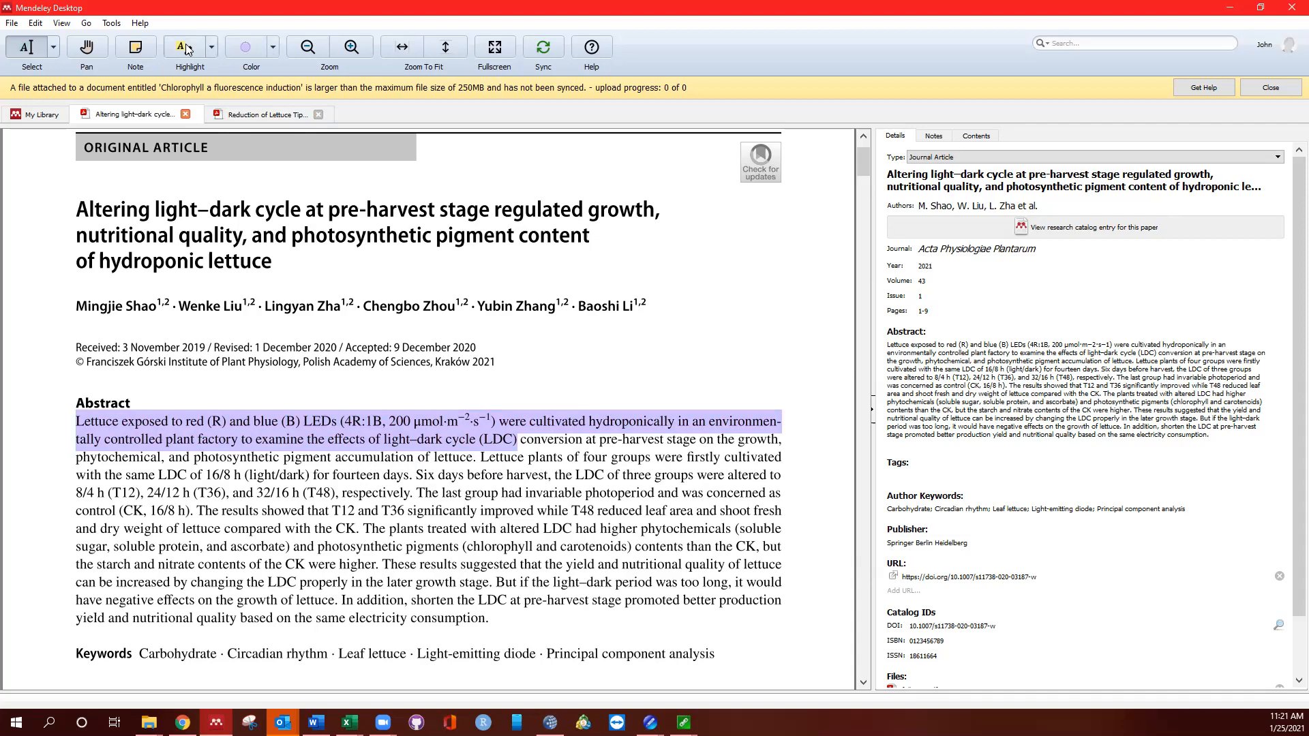
Step: Add a note reading "Note 1" within the abstract and display the article's notes beside the page
right_click(290, 499)
left_click(305, 507)
type("Note 1")
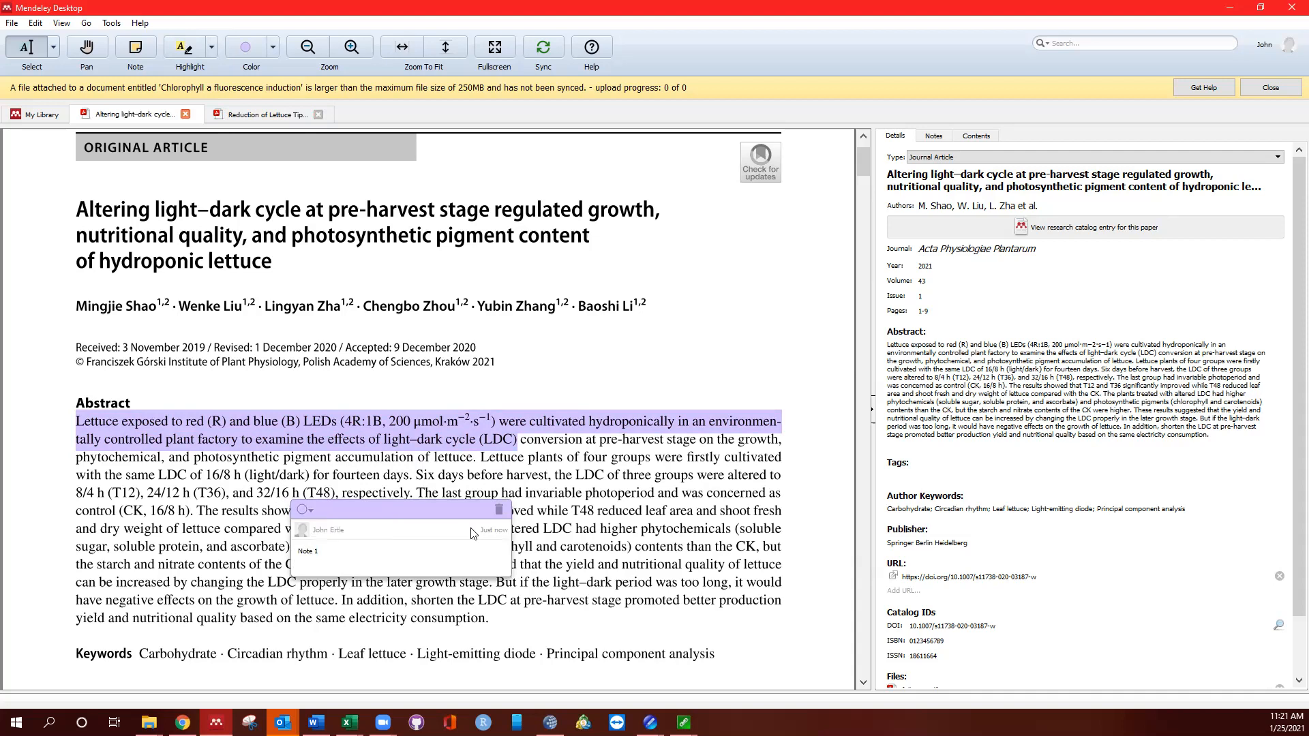
left_click(665, 524)
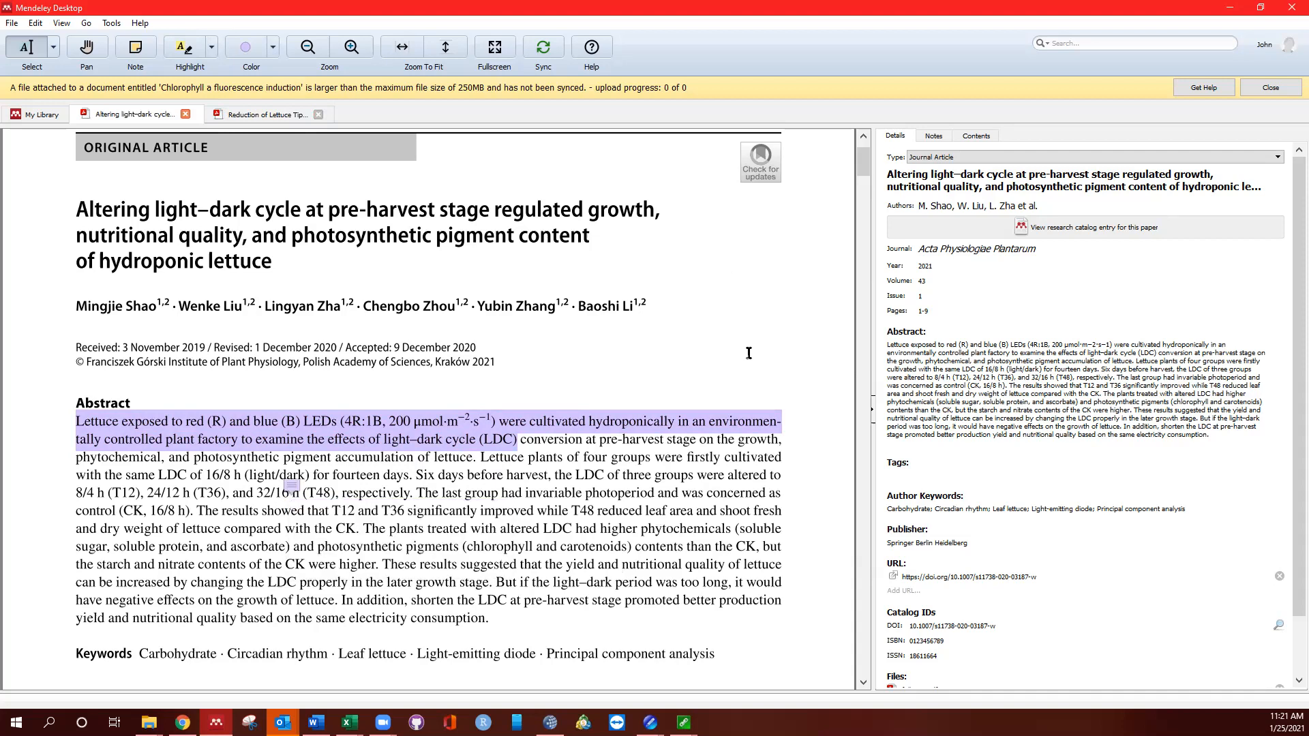
left_click(933, 136)
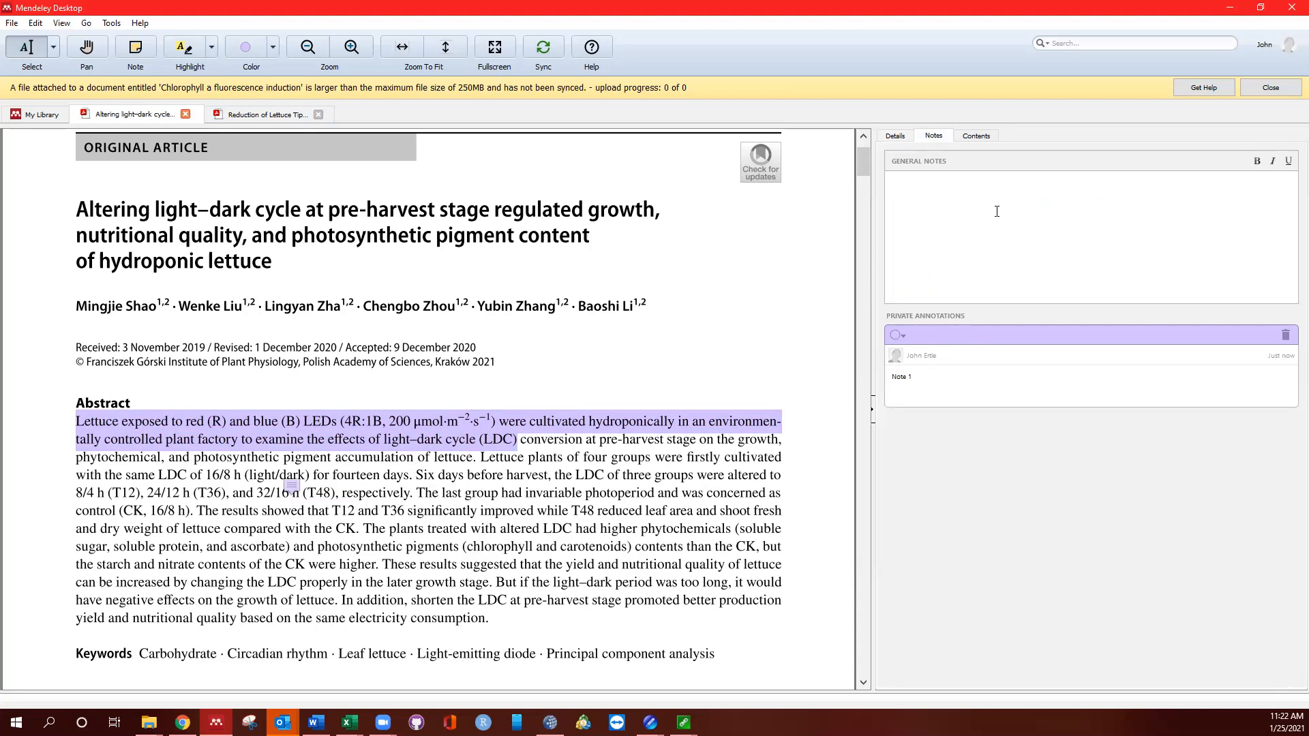
Step: Enter the general note "This is a good paper" for the article, and view its contents outline and document details
type("This is a good paper")
left_click(975, 136)
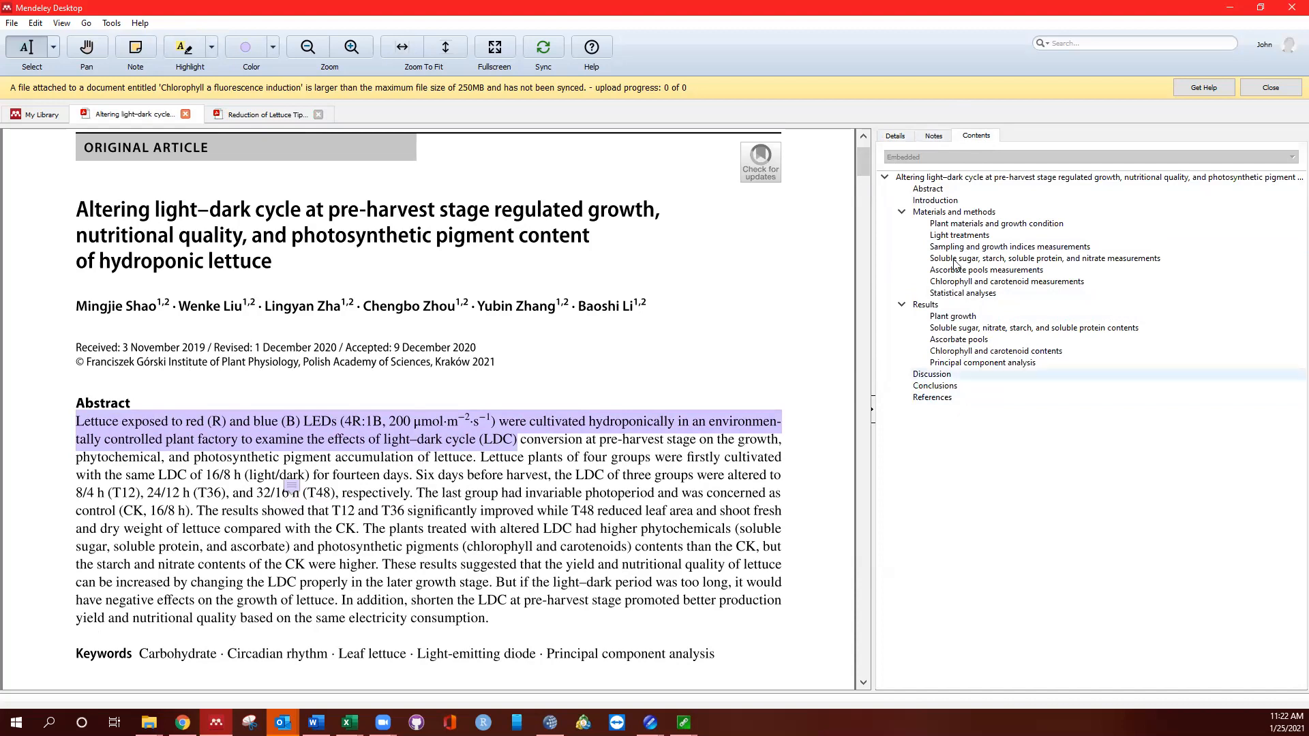
left_click(895, 137)
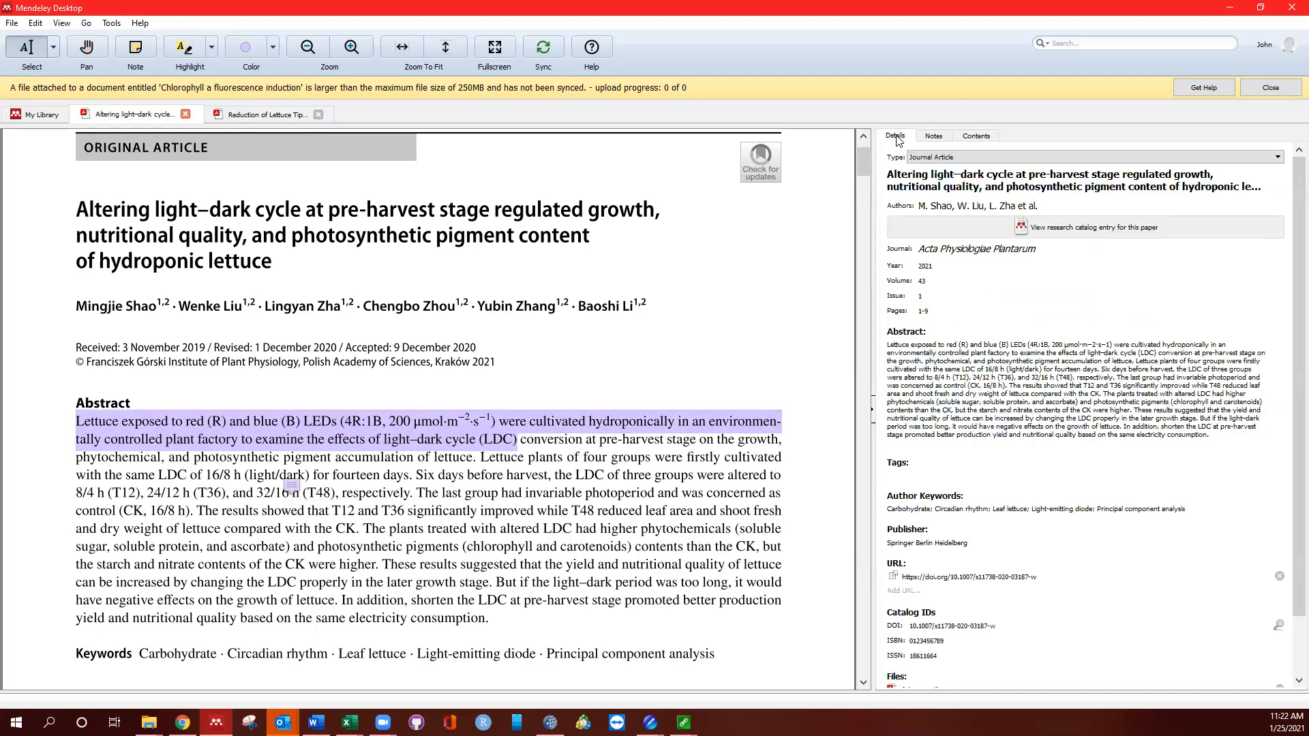
Step: In the library's Tipburn folder, filter by the first author of the "Altering light–dark cycle" article and mark it as a favorite
left_click(30, 117)
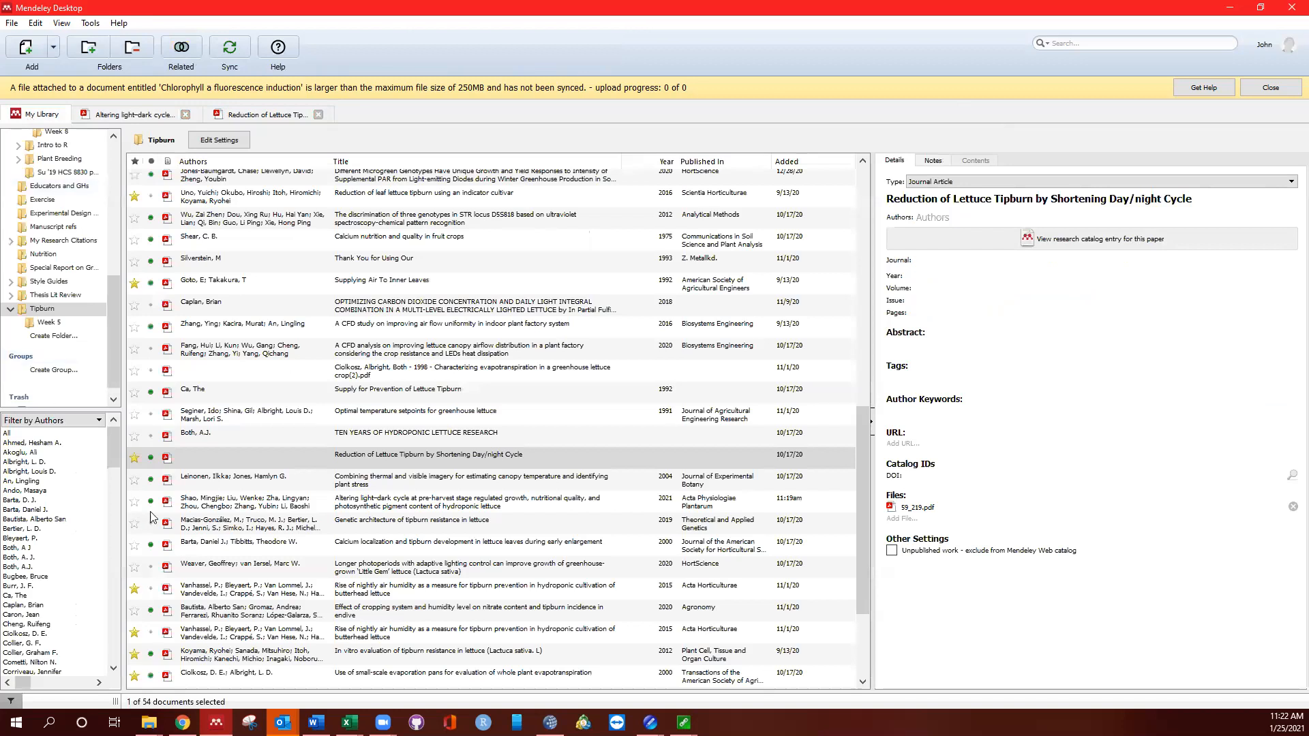
scroll(274, 443, "down", 2)
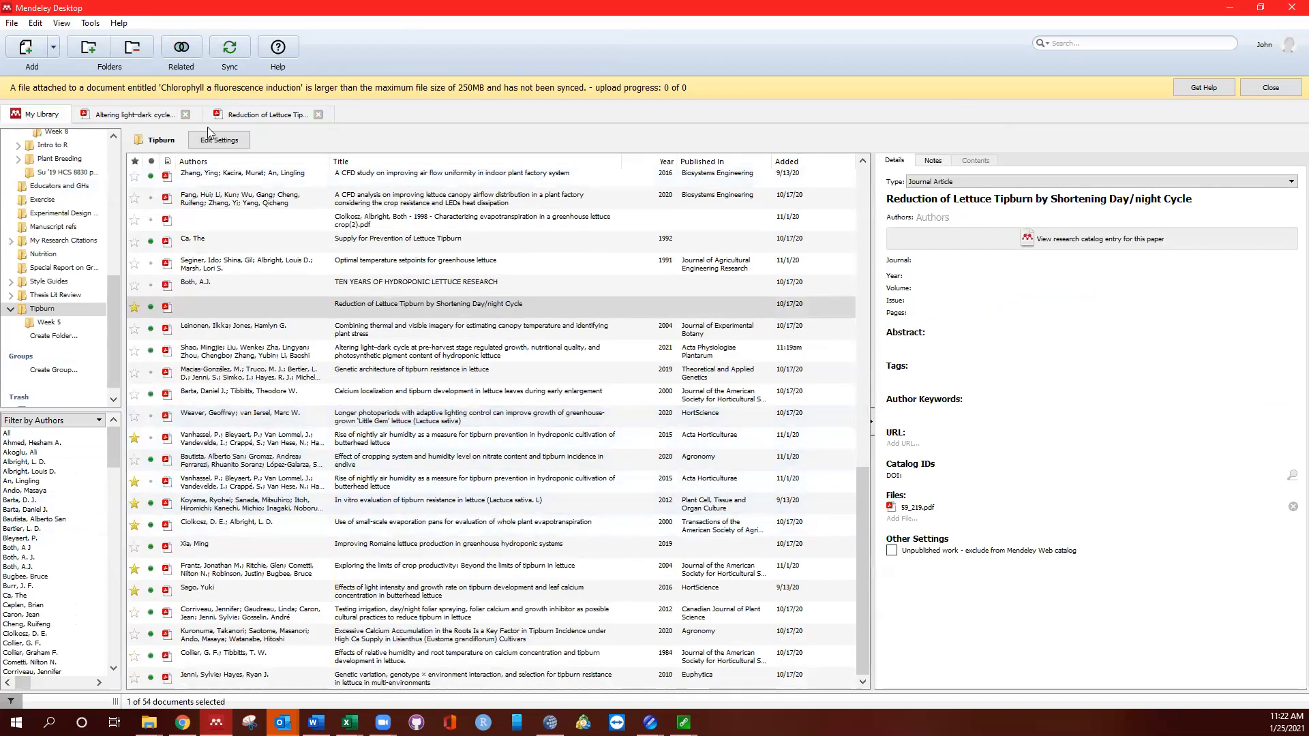
left_click(134, 115)
left_click(28, 116)
scroll(51, 566, "down", 5)
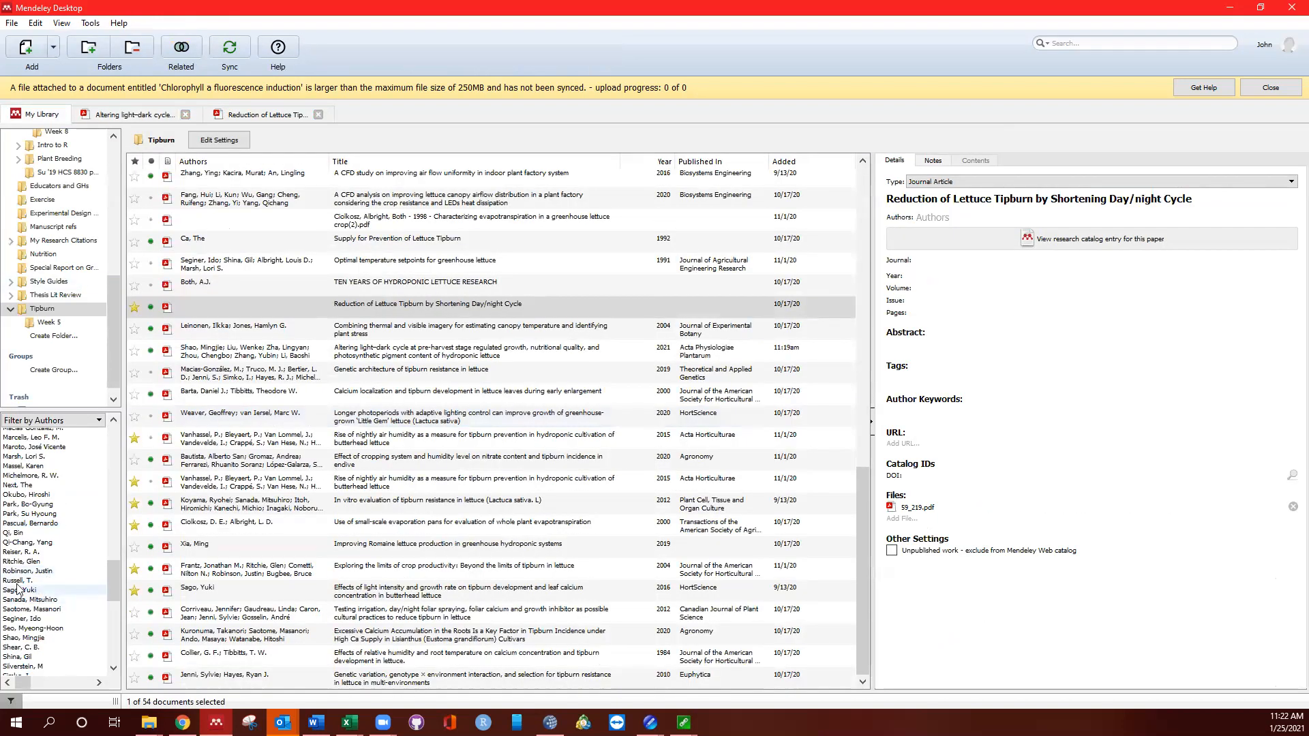
left_click(24, 638)
left_click(134, 203)
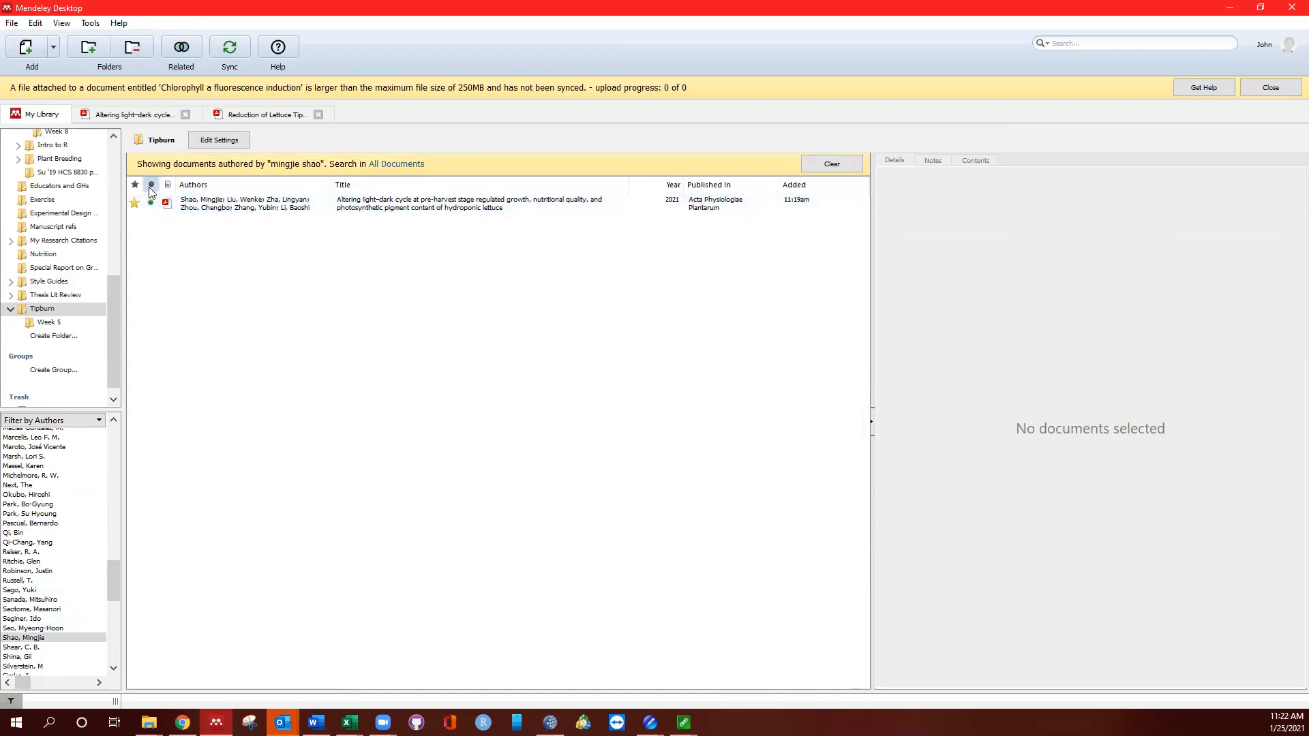
Step: Select the filtered article to show its details and sort the document list by authors
right_click(151, 190)
left_click(161, 339)
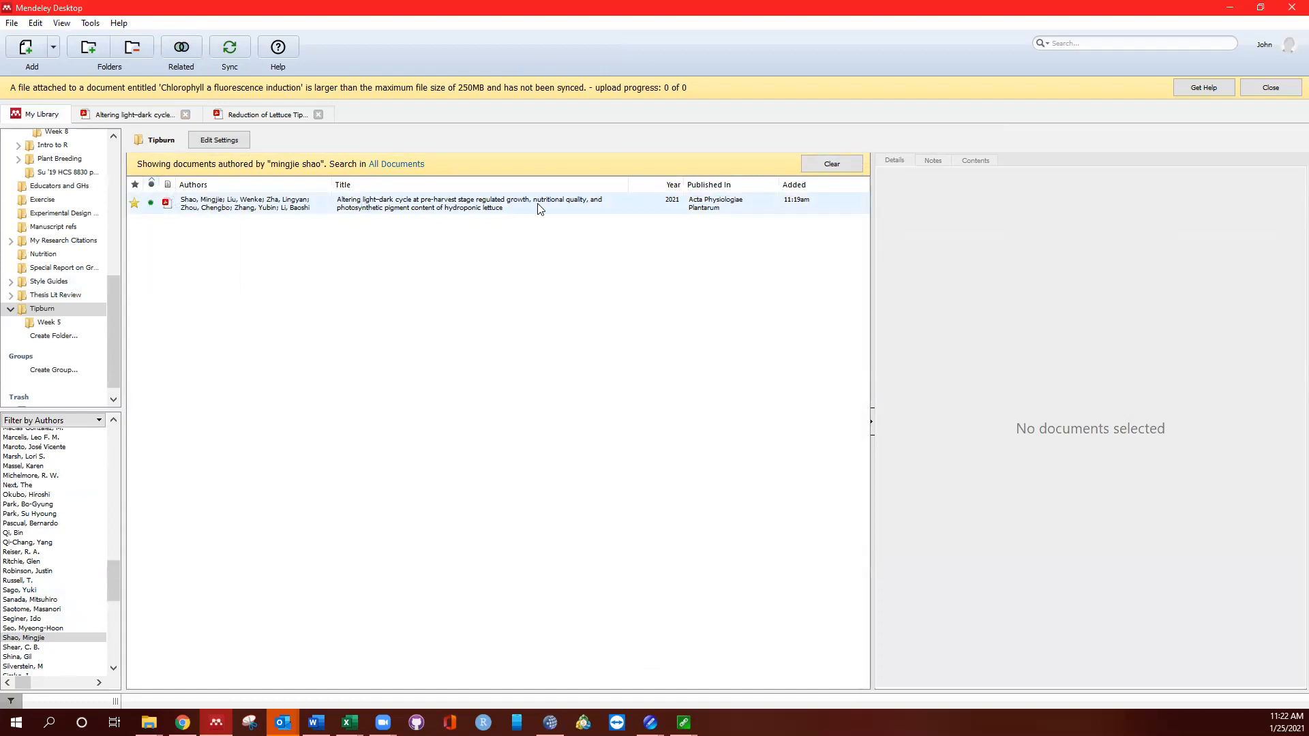
left_click(674, 210)
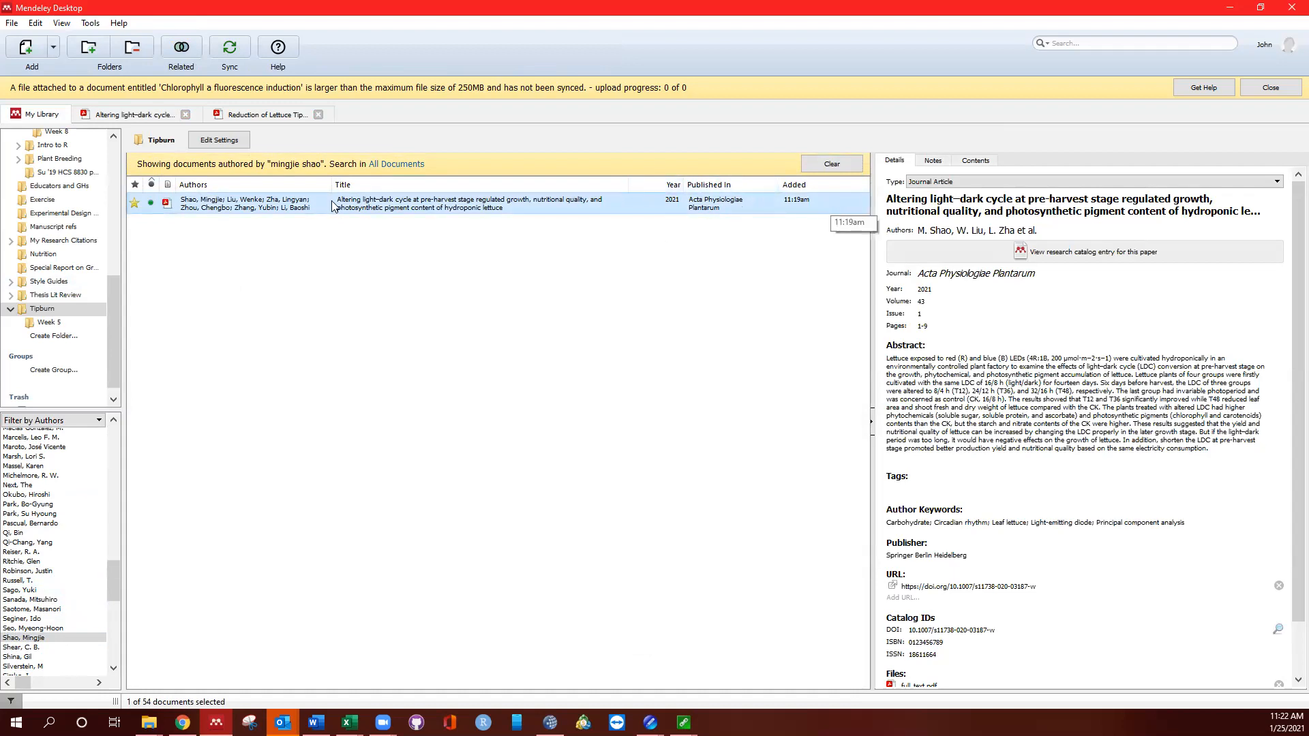
left_click(248, 181)
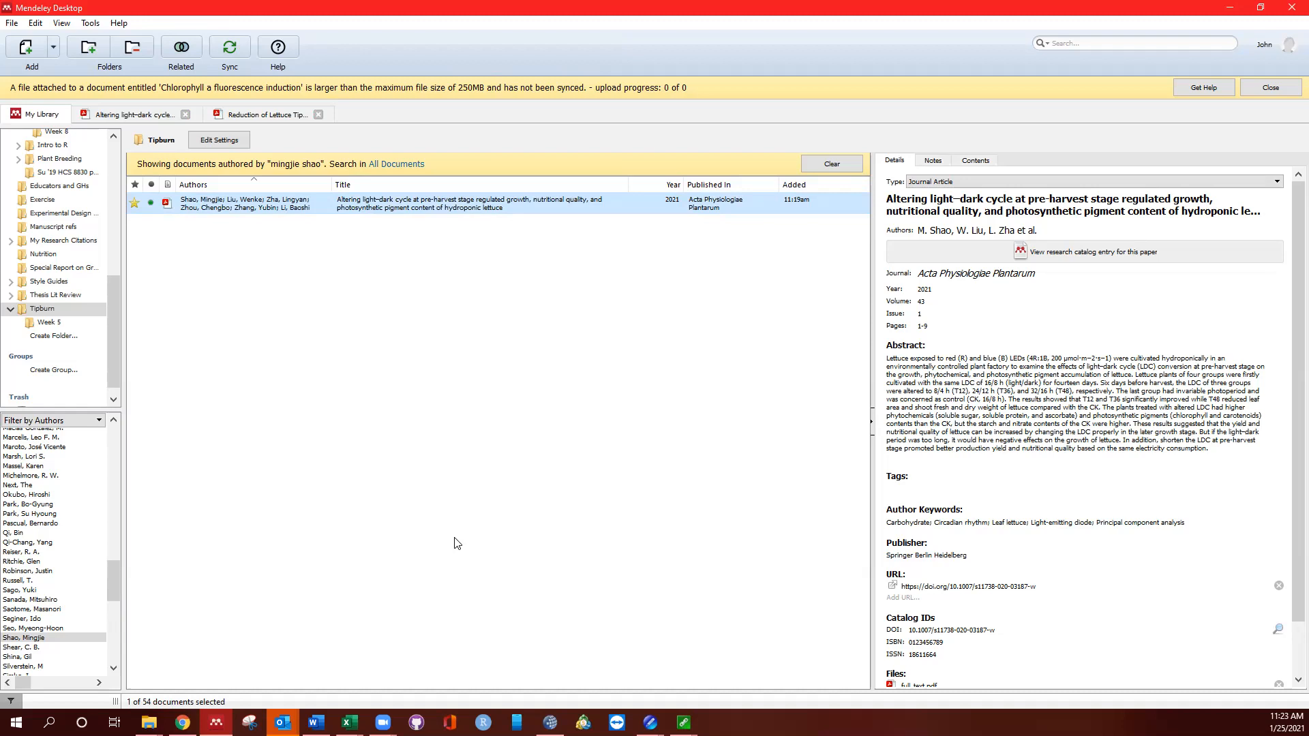
Step: Display all documents by all authors and look through the whole library list, returning to its beginning
scroll(88, 358, "up", 7)
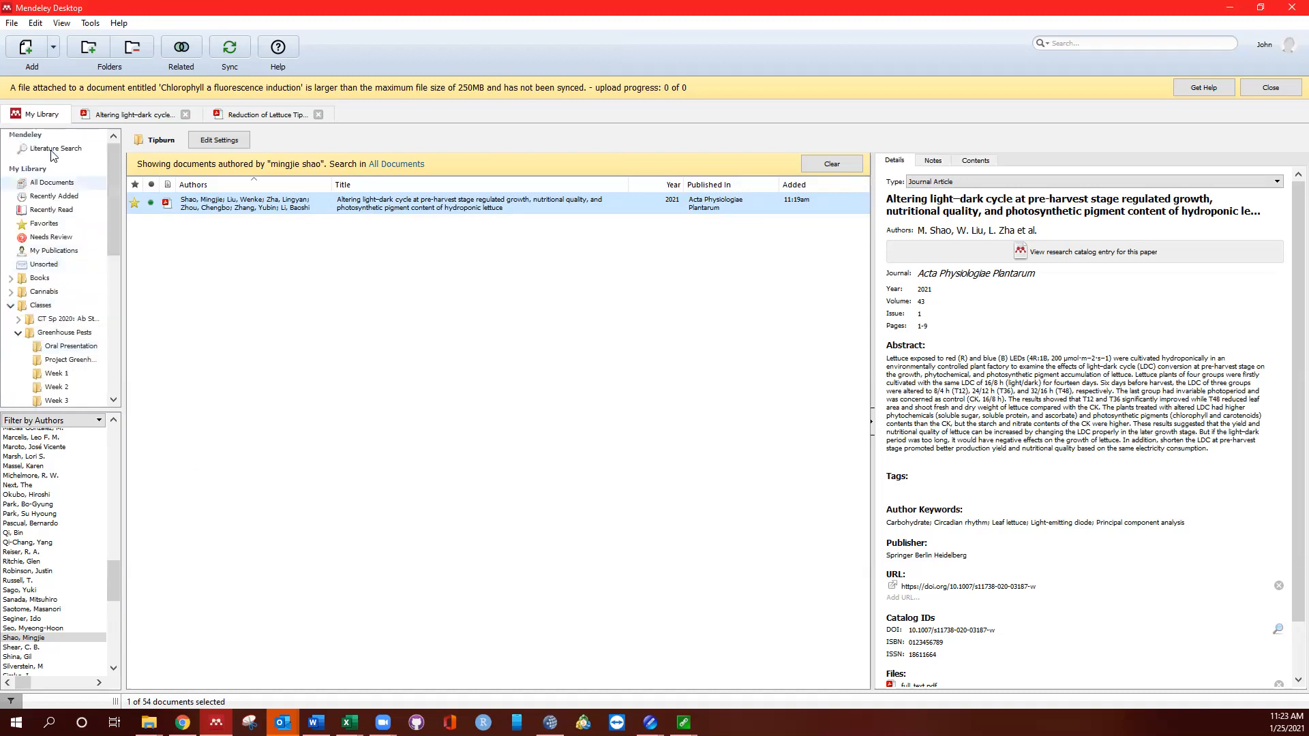
left_click(66, 183)
left_click(21, 433)
scroll(542, 350, "down", 10)
scroll(545, 347, "down", 20)
scroll(551, 353, "down", 20)
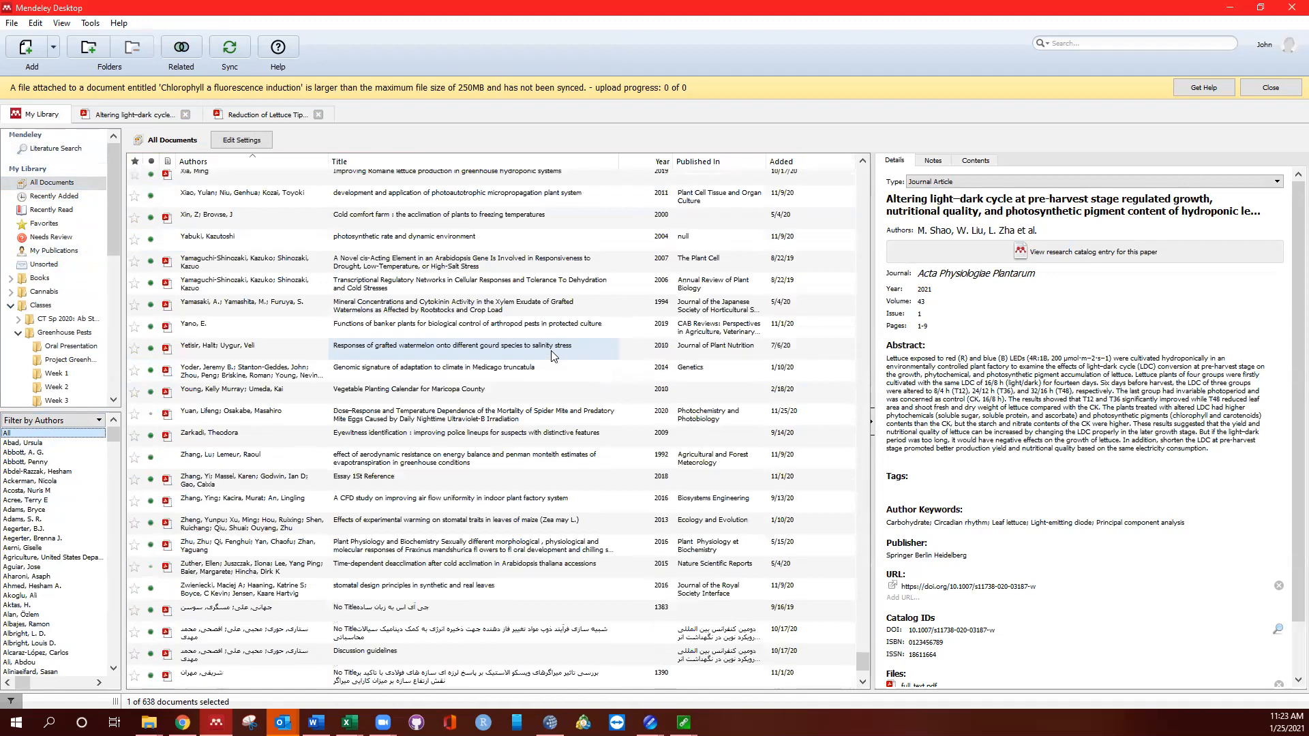
scroll(552, 355, "down", 2)
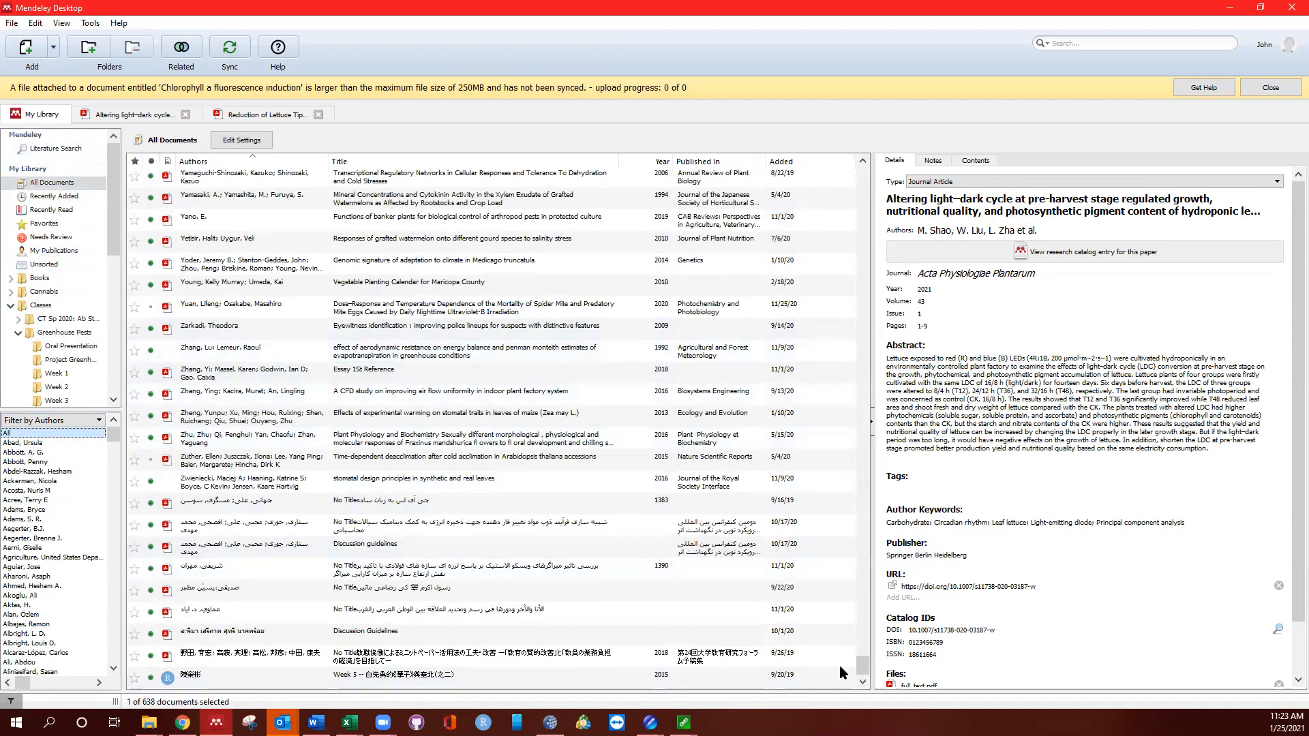
left_click_drag(863, 668, 836, 125)
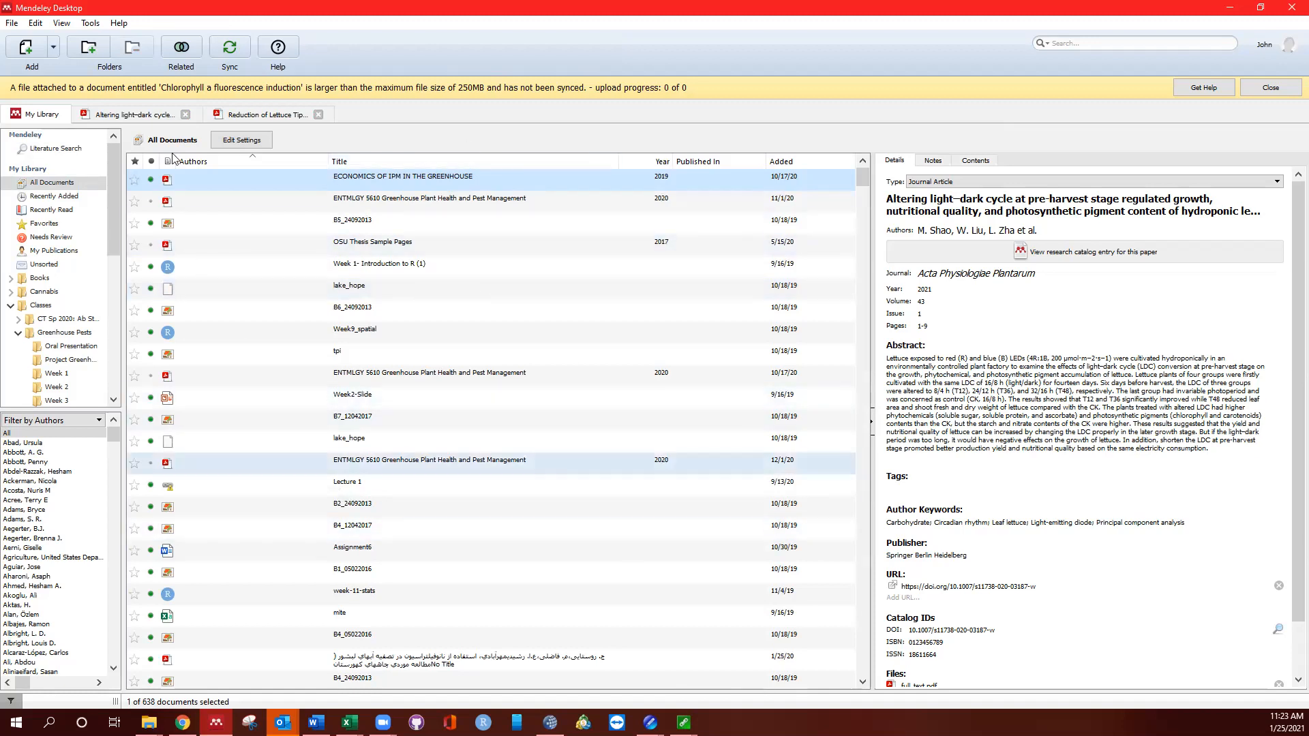
left_click(50, 186)
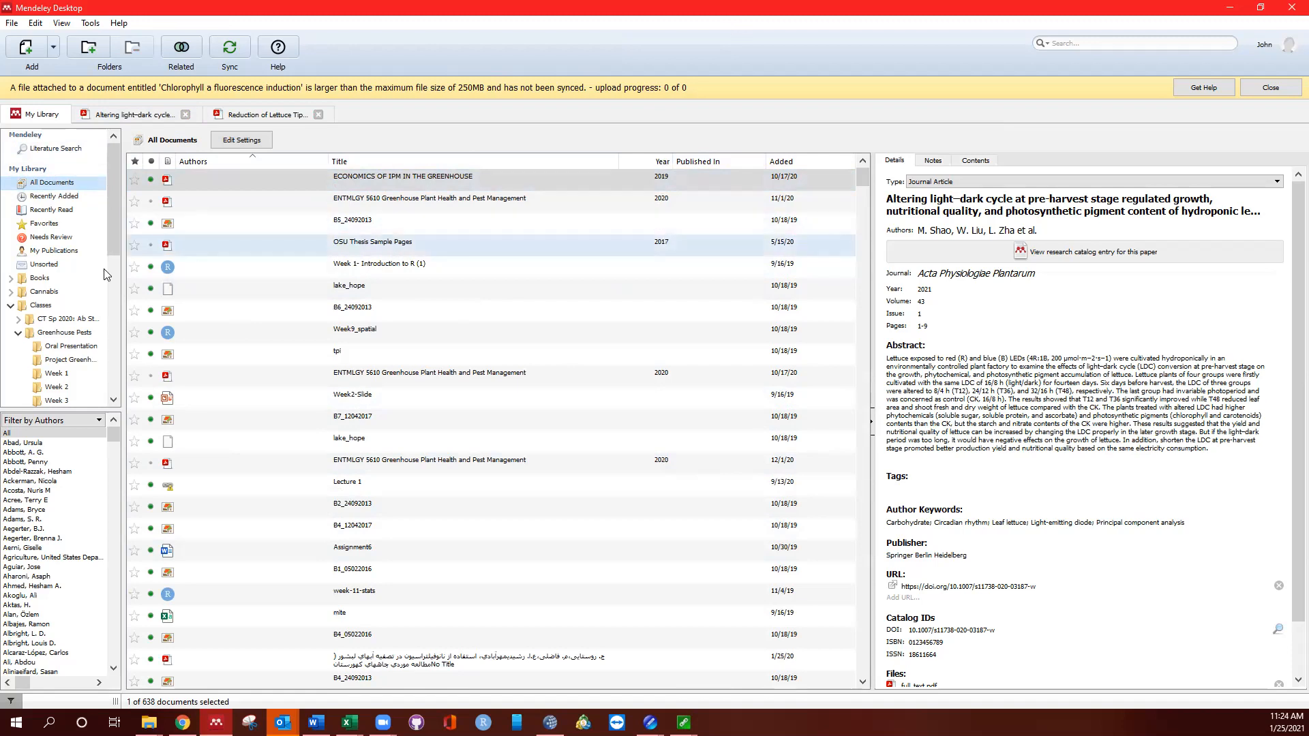
Step: View the documents in the Style Guides folder and in the Thesis Lit Review folder
scroll(65, 320, "down", 7)
left_click(61, 314)
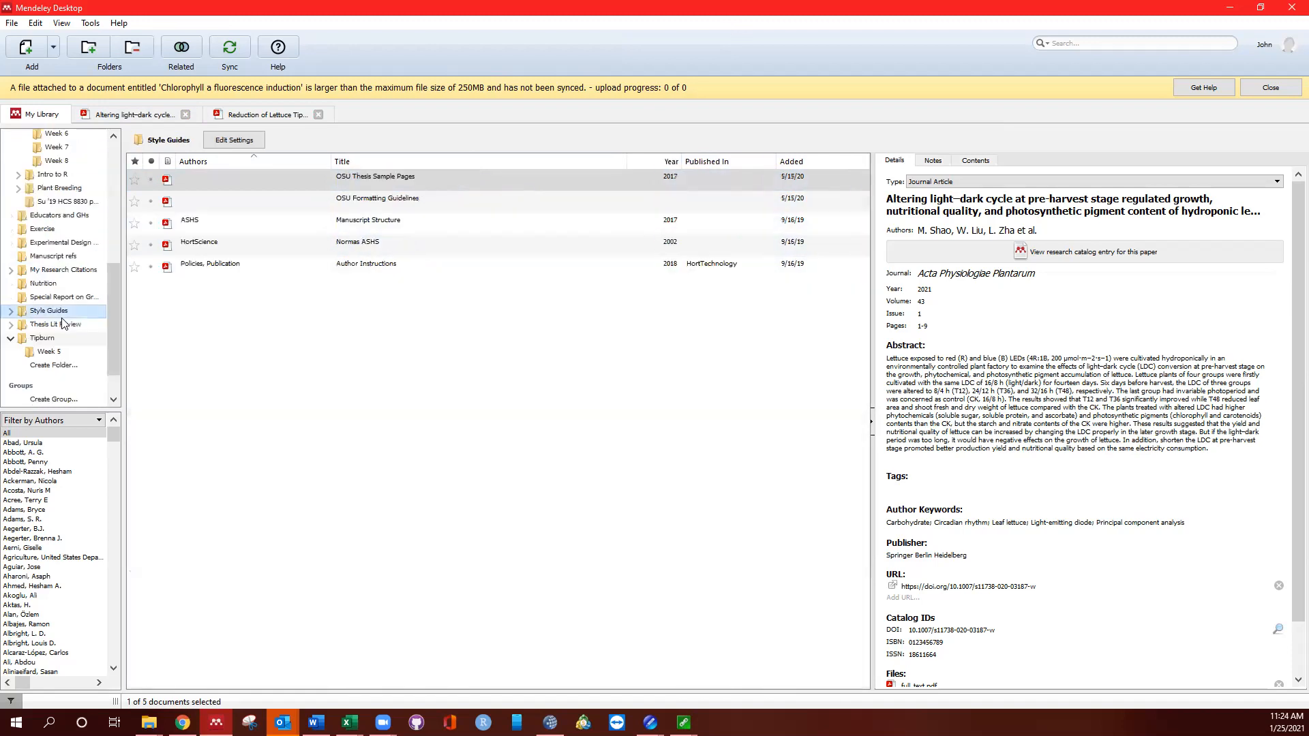
left_click(67, 327)
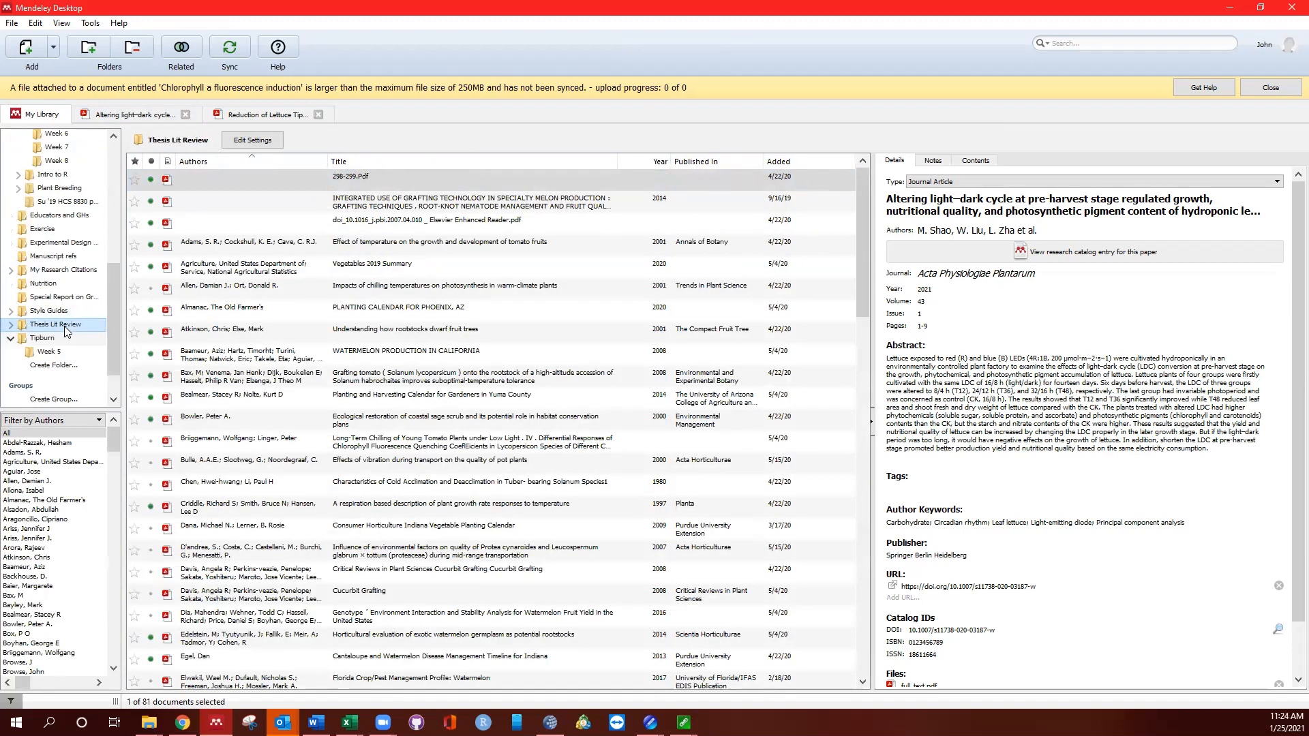
left_click(41, 23)
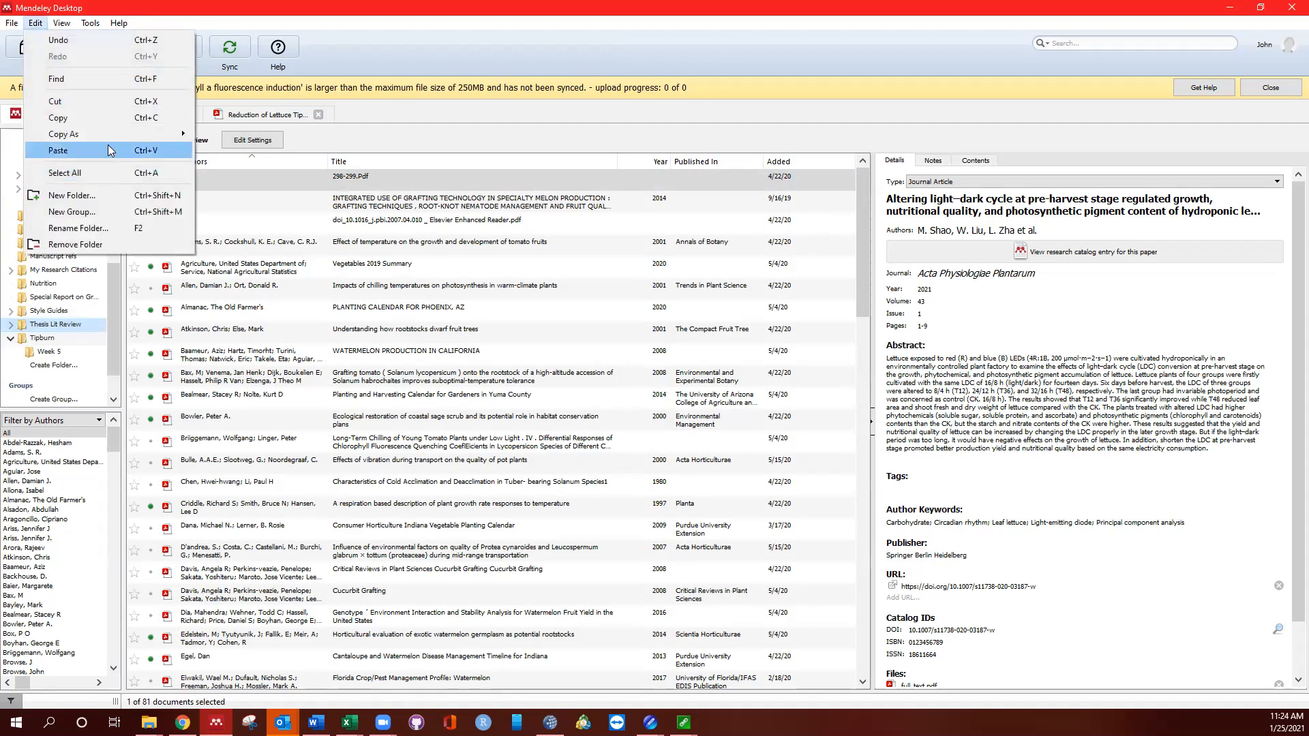
mouse_move(12, 23)
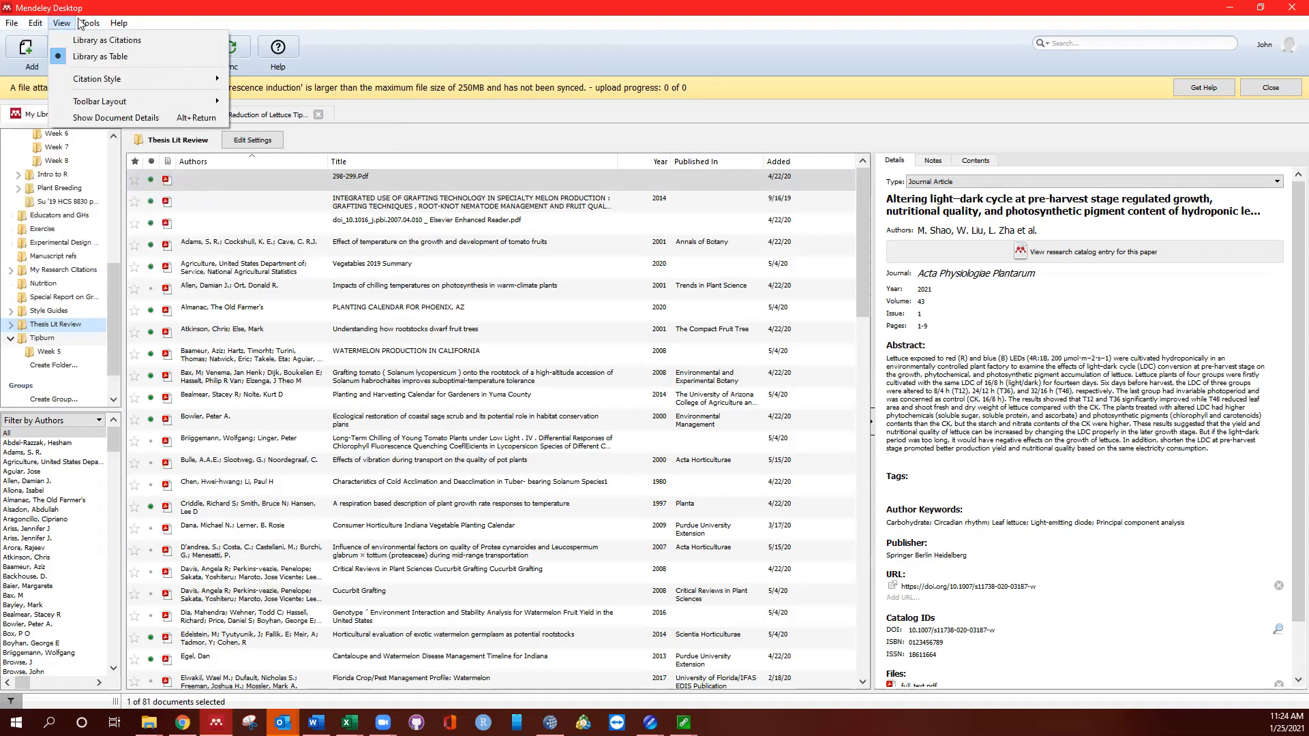
mouse_move(122, 24)
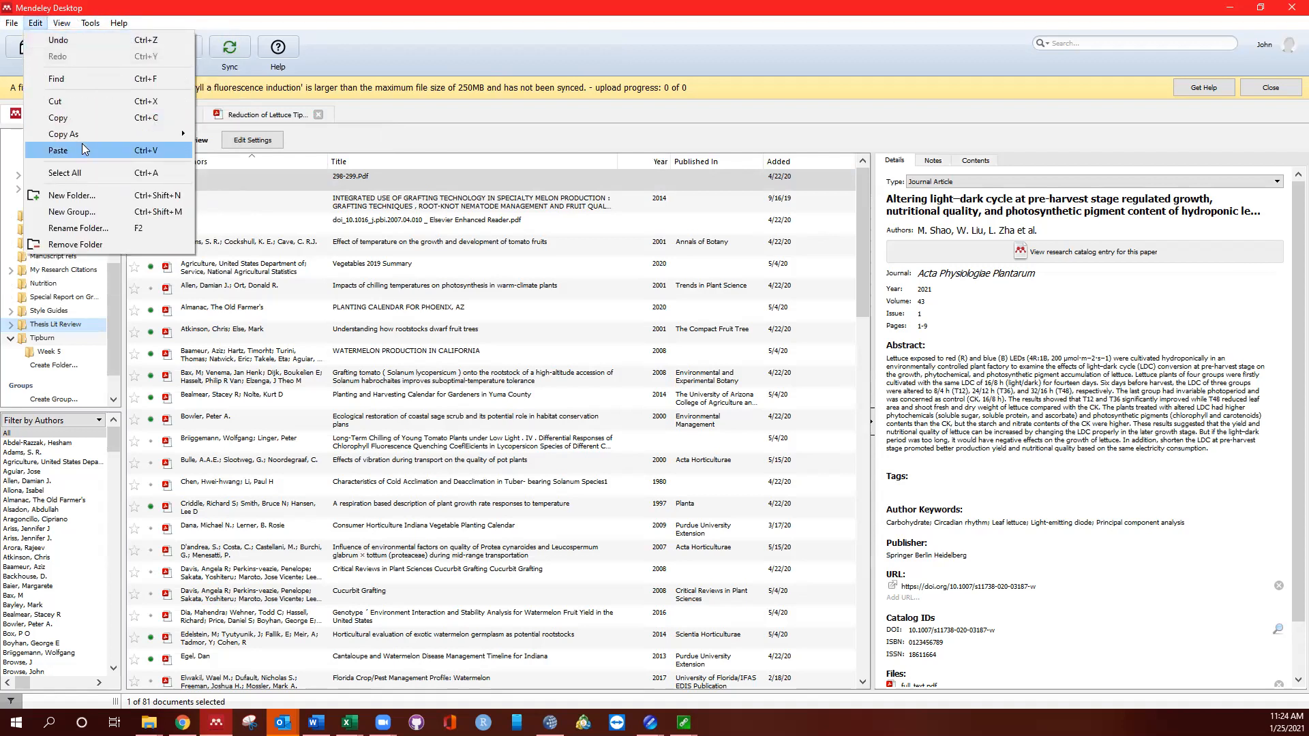
left_click(116, 161)
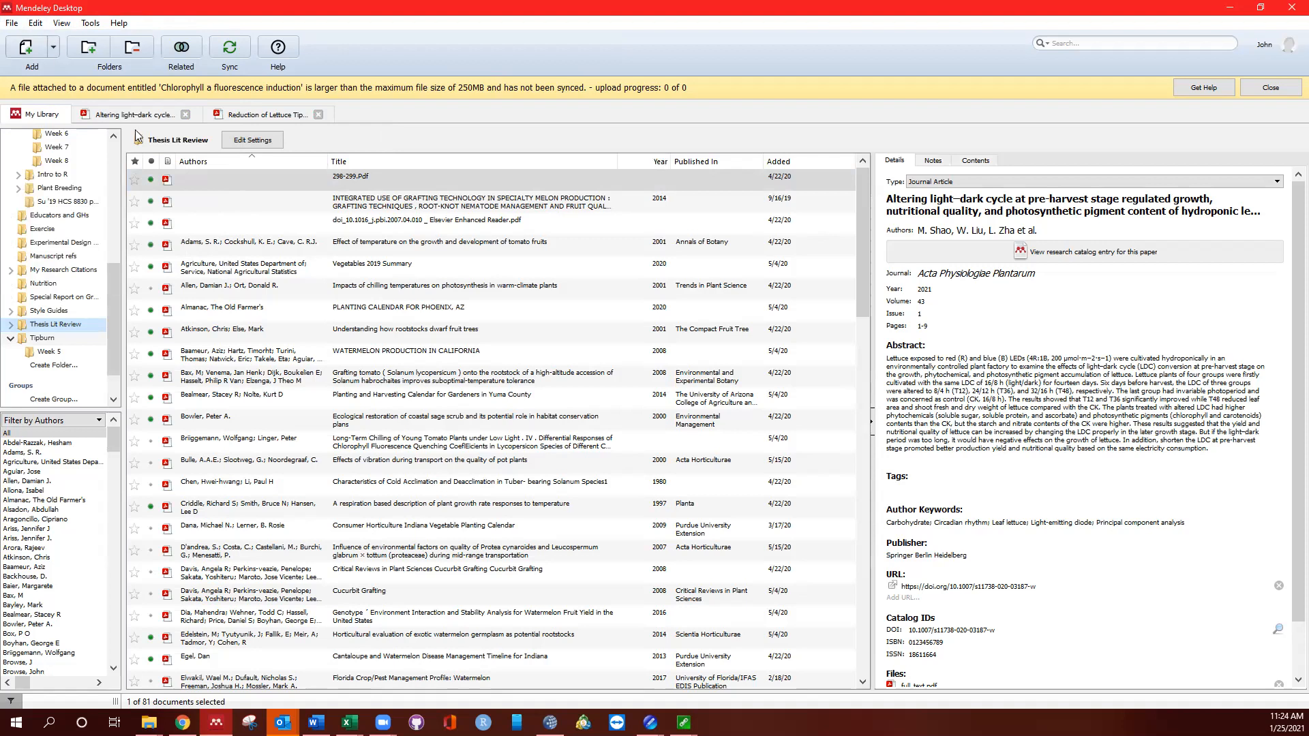
left_click(35, 22)
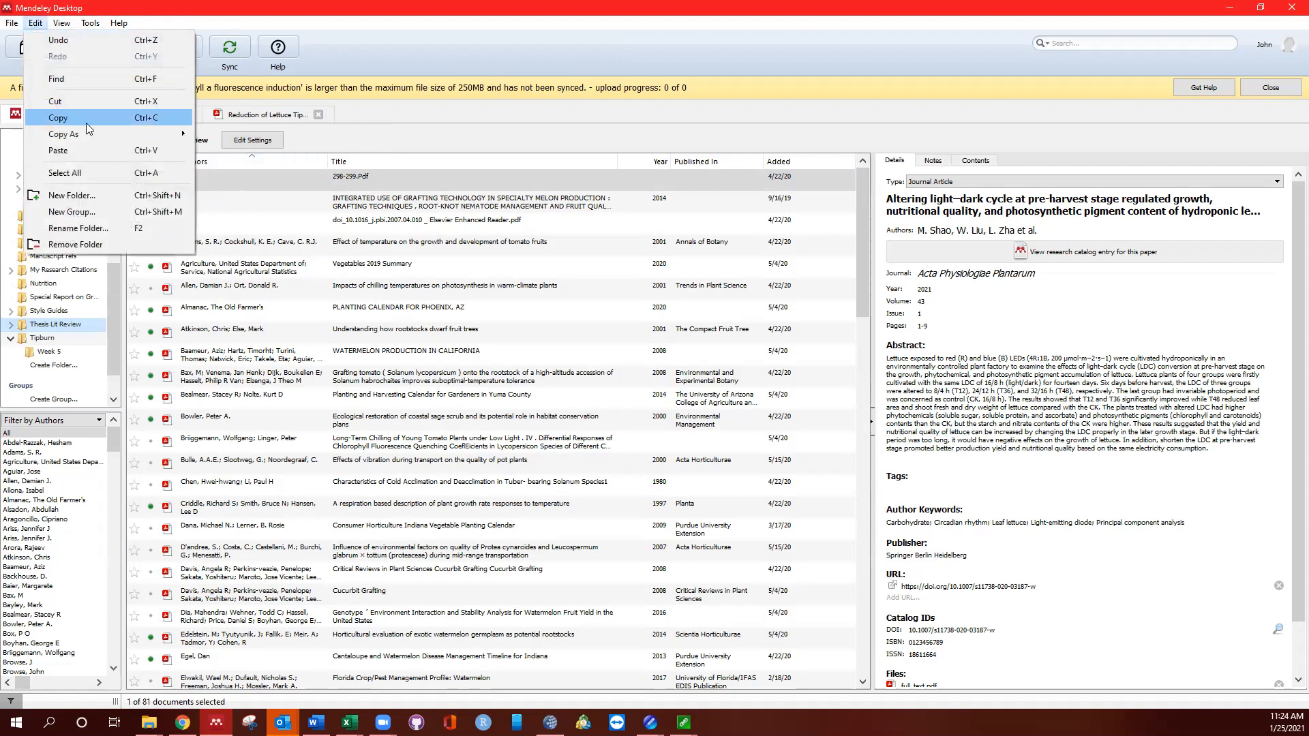
mouse_move(109, 134)
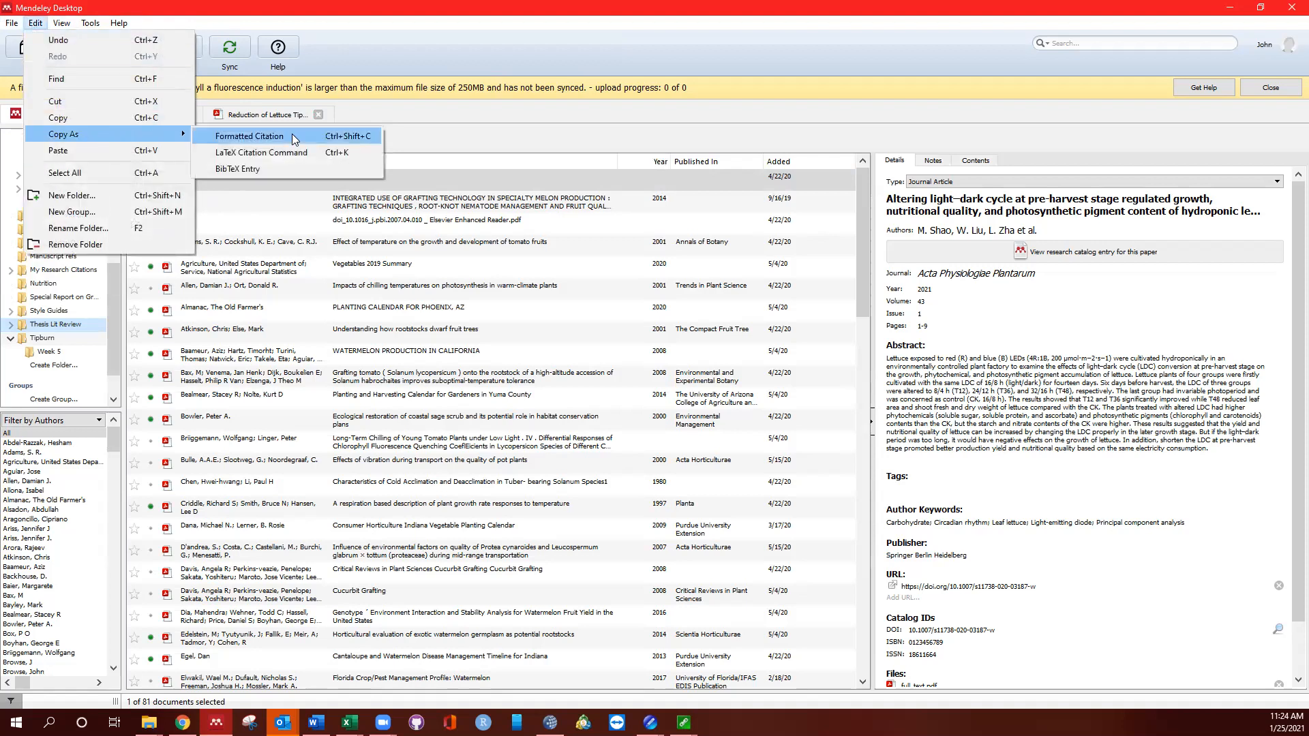
Step: Export the selected document to the Desktop as My Collection.bib in BibTeX format
mouse_move(12, 26)
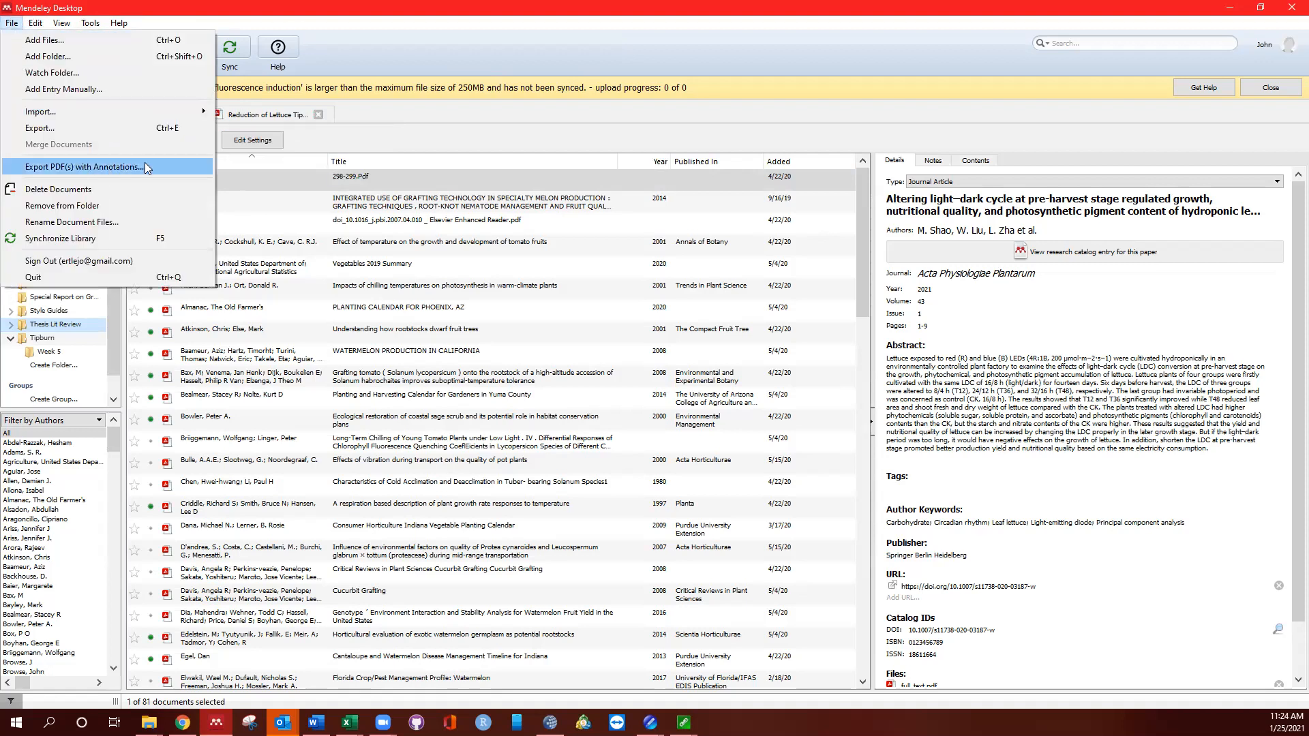
left_click(81, 128)
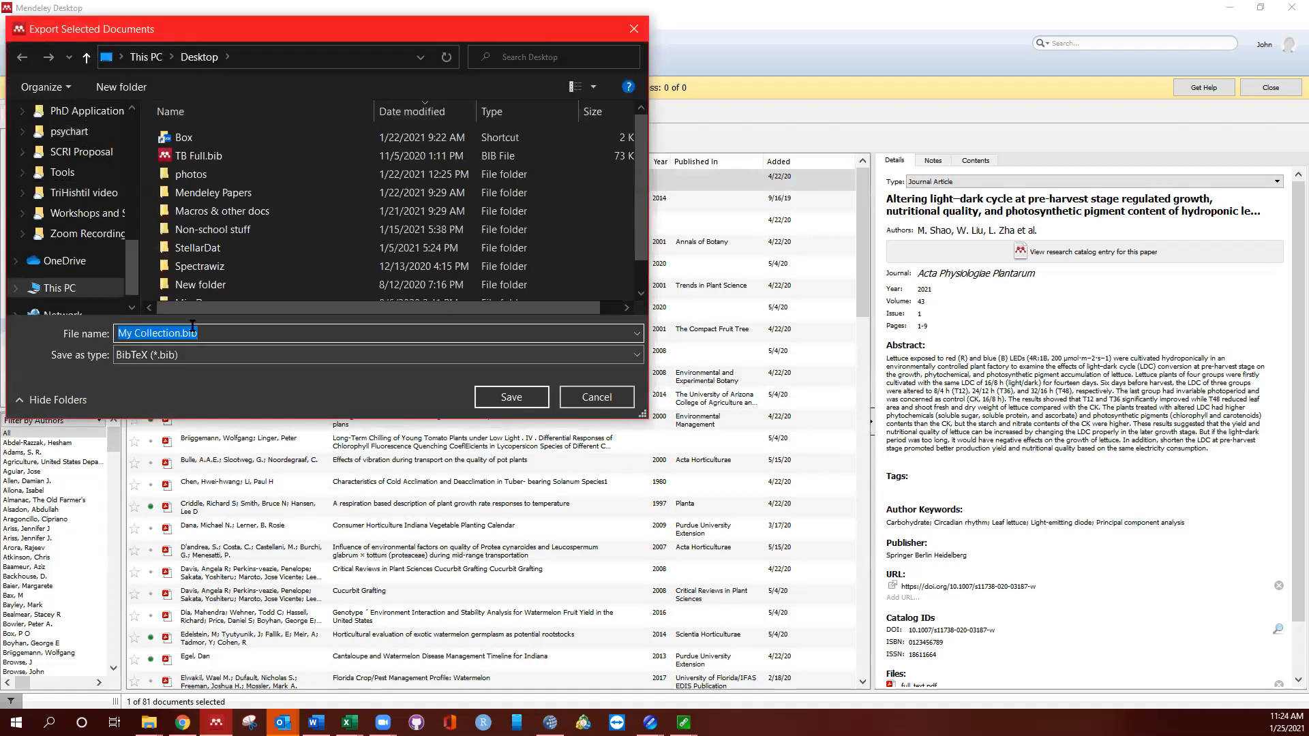
left_click(260, 354)
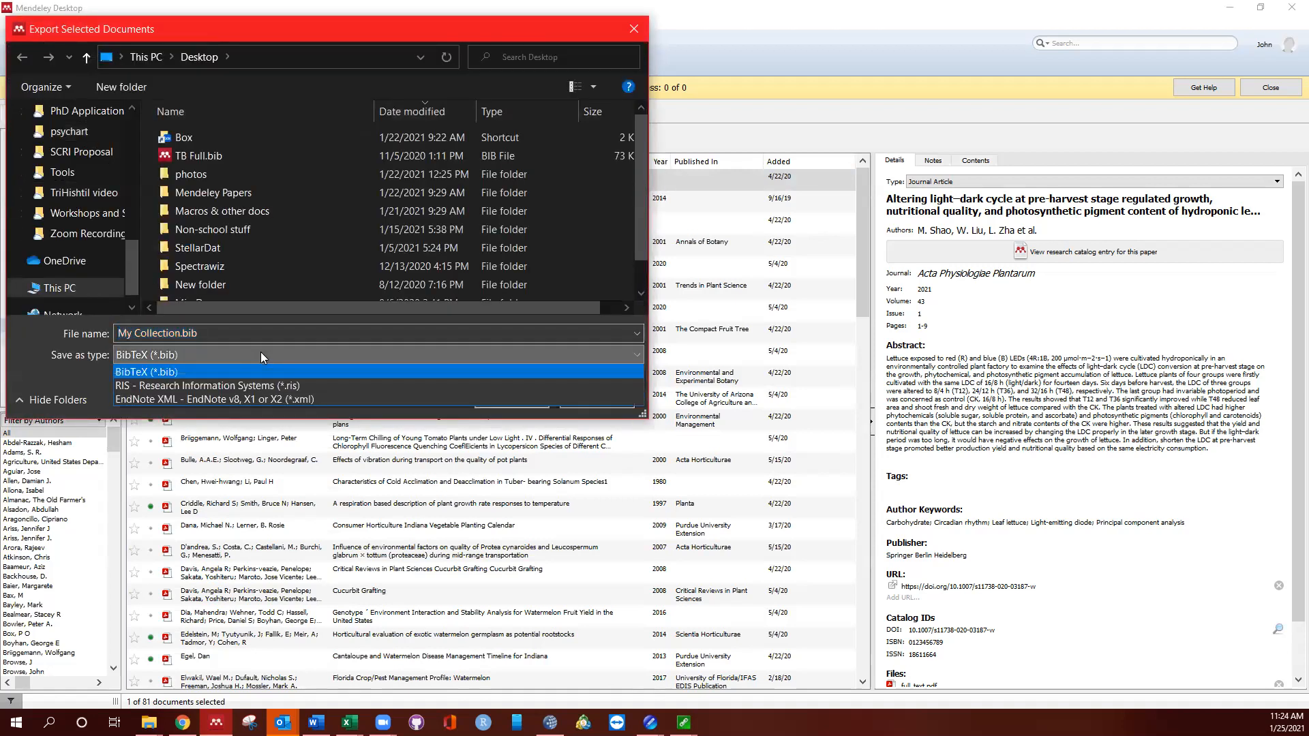
left_click(260, 352)
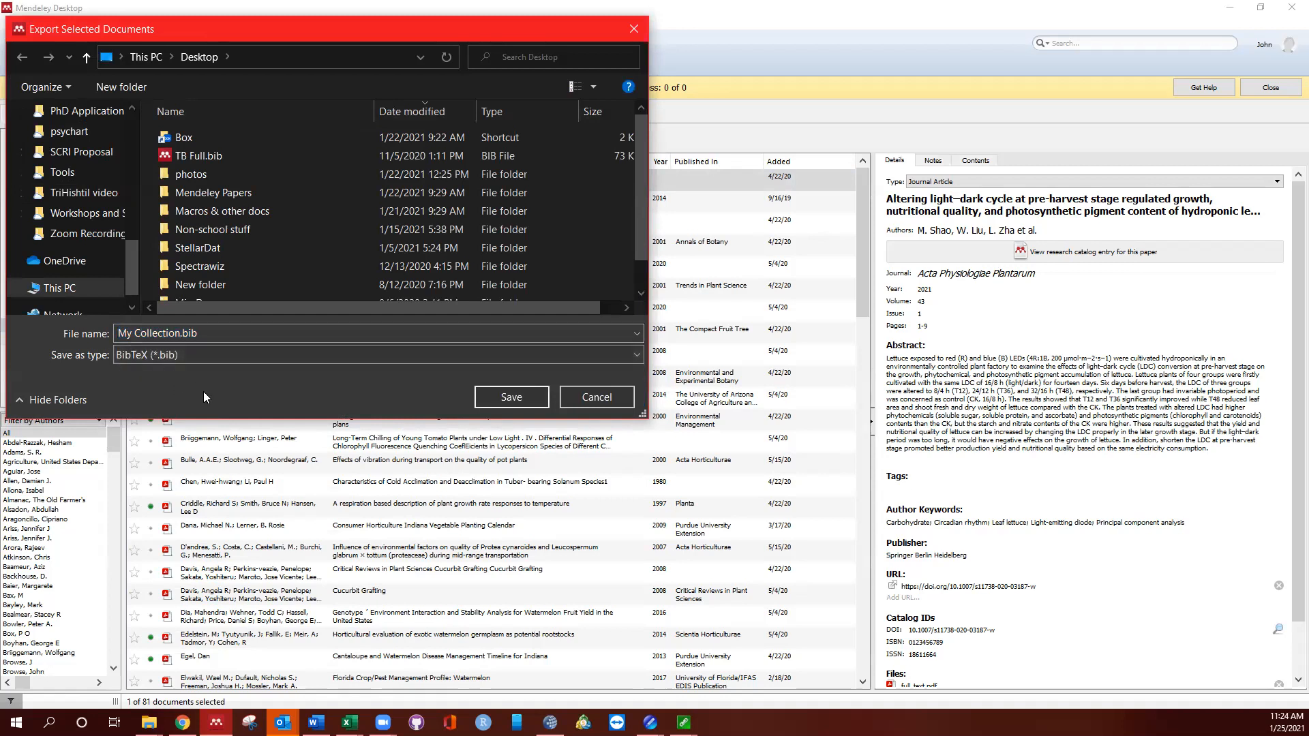
left_click(505, 406)
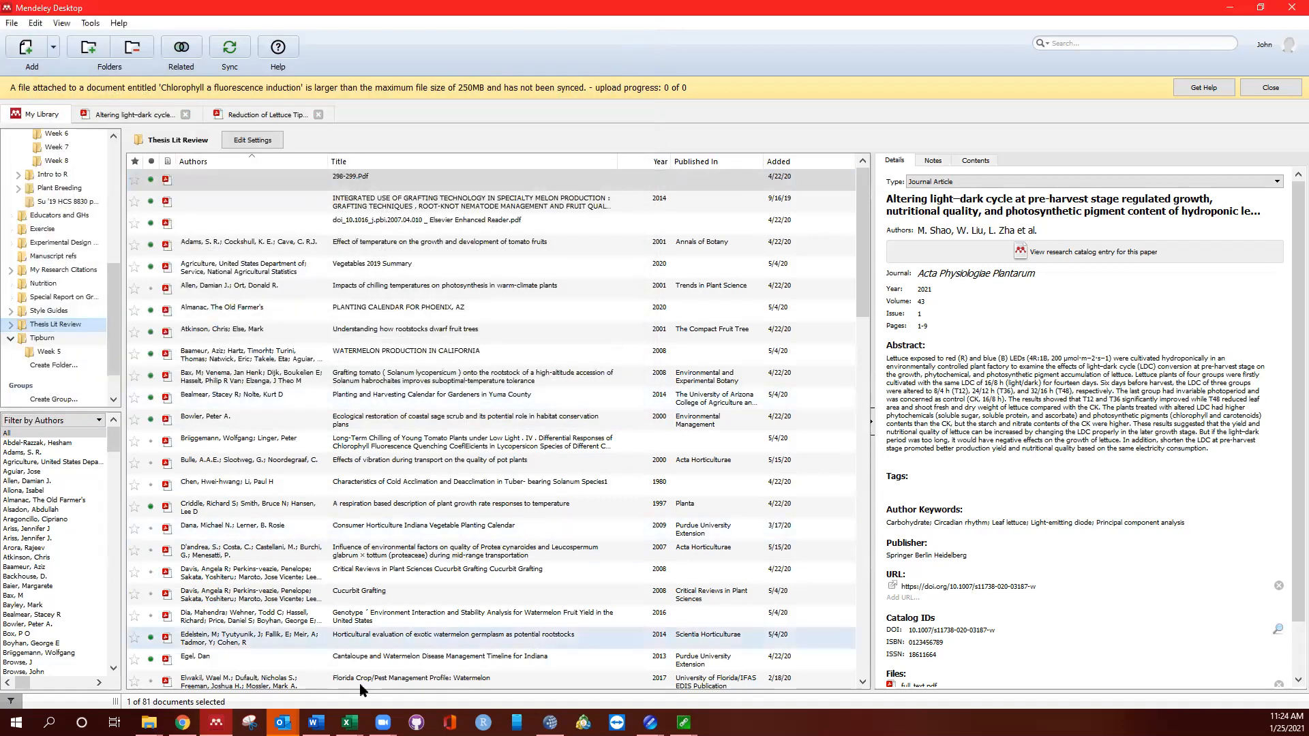
Step: Switch to the Ertle_Objectives document in Word and check the available options for inserting a citation
key("alt+Tab")
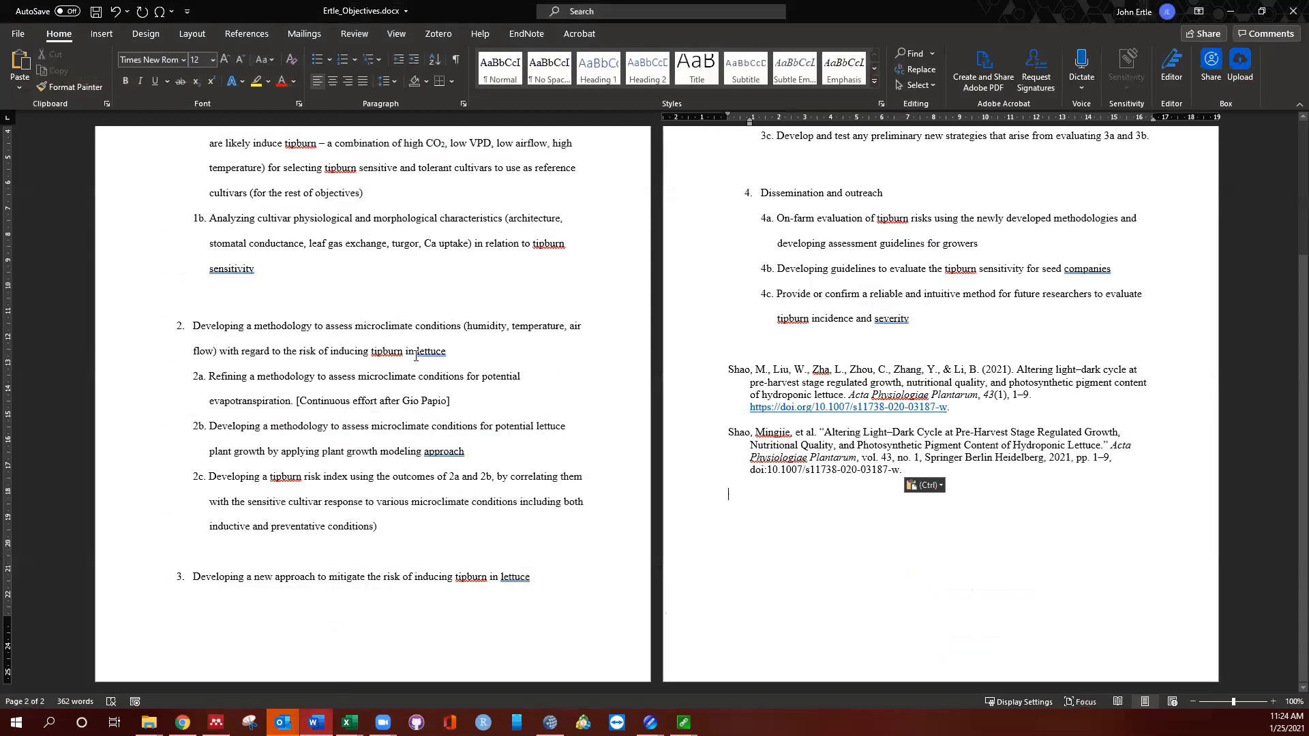
left_click(248, 34)
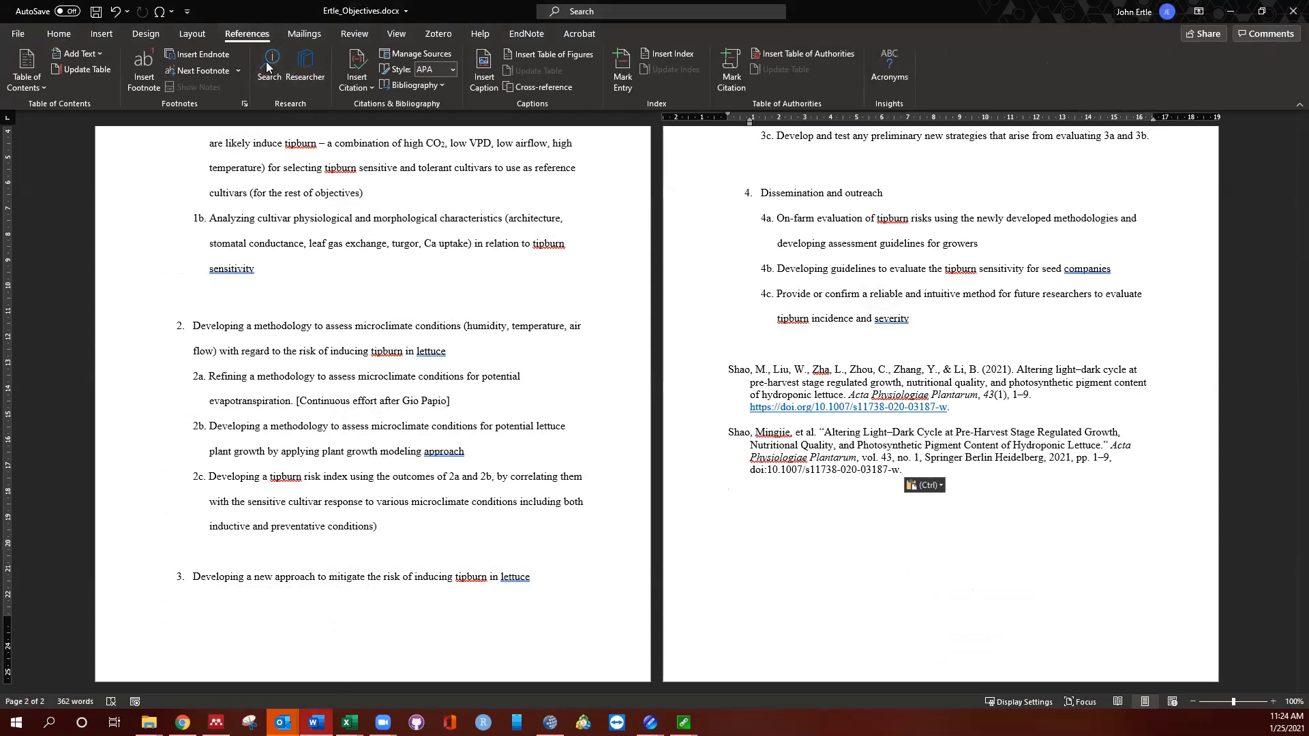
left_click(361, 82)
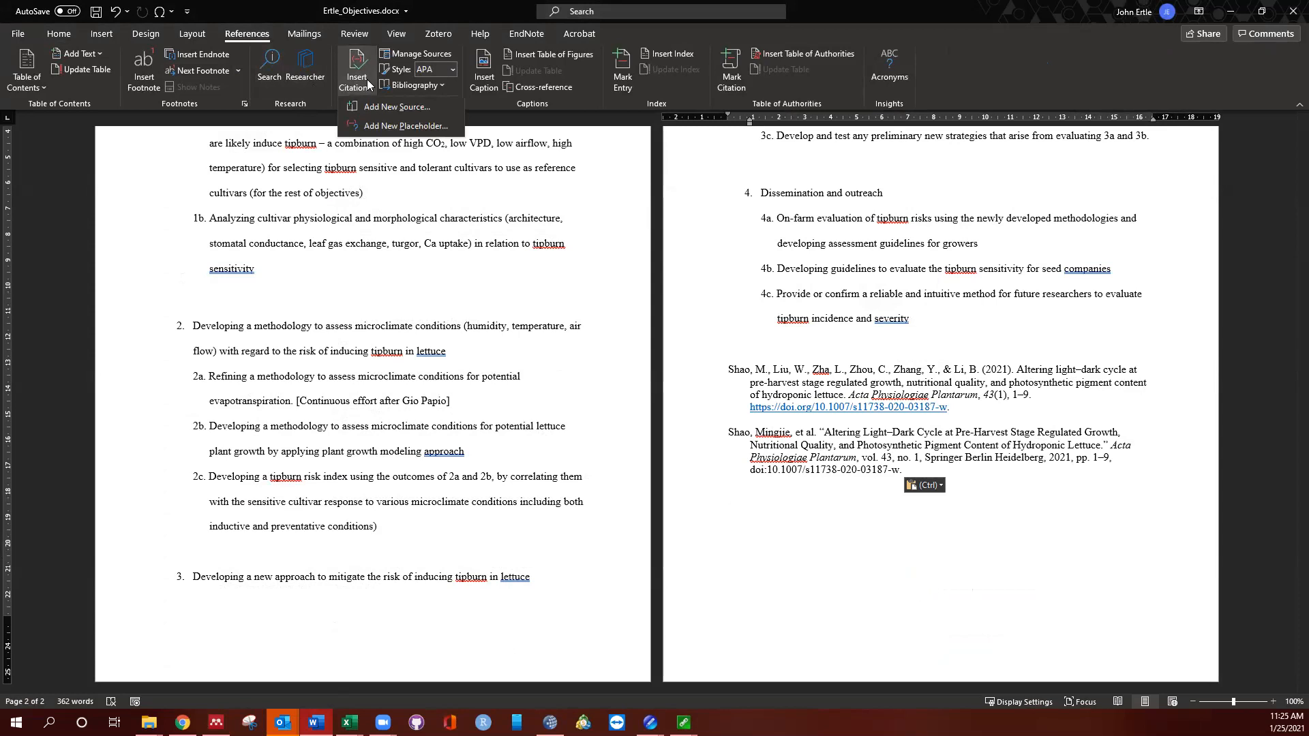
left_click(368, 81)
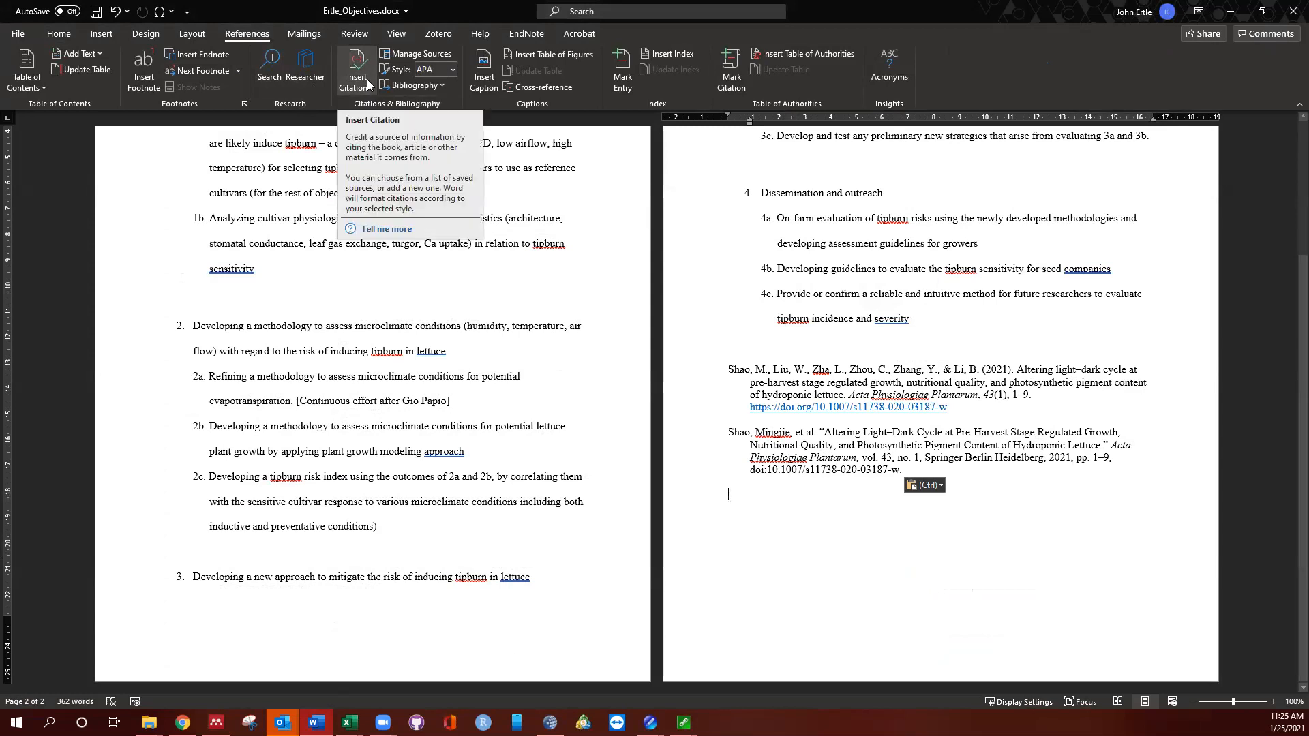